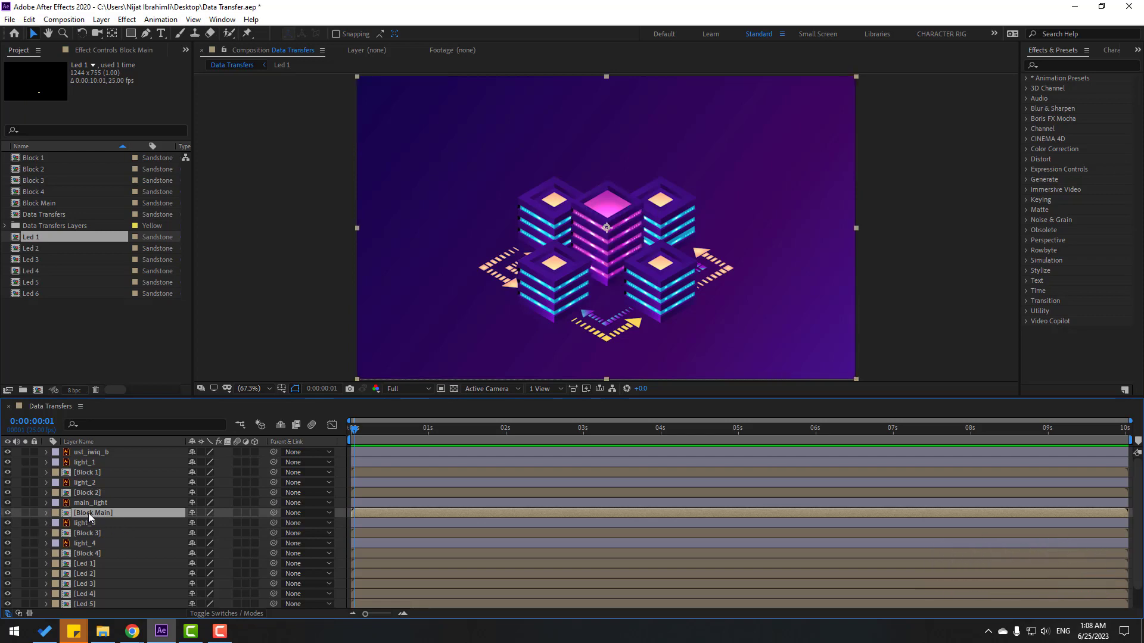
# Open the Block Main composition and set a 0% Opacity keyframe on layer iwiq_c_5.
pyautogui.doubleClick(87, 518)
pyautogui.scroll(1, 723, 245)
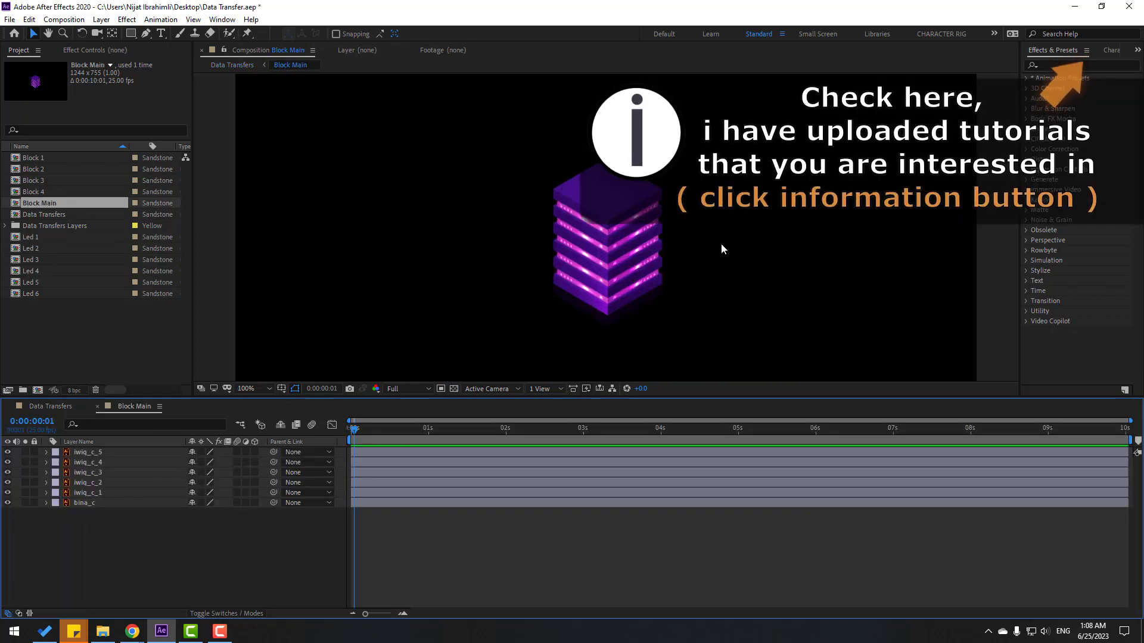
pyautogui.click(87, 452)
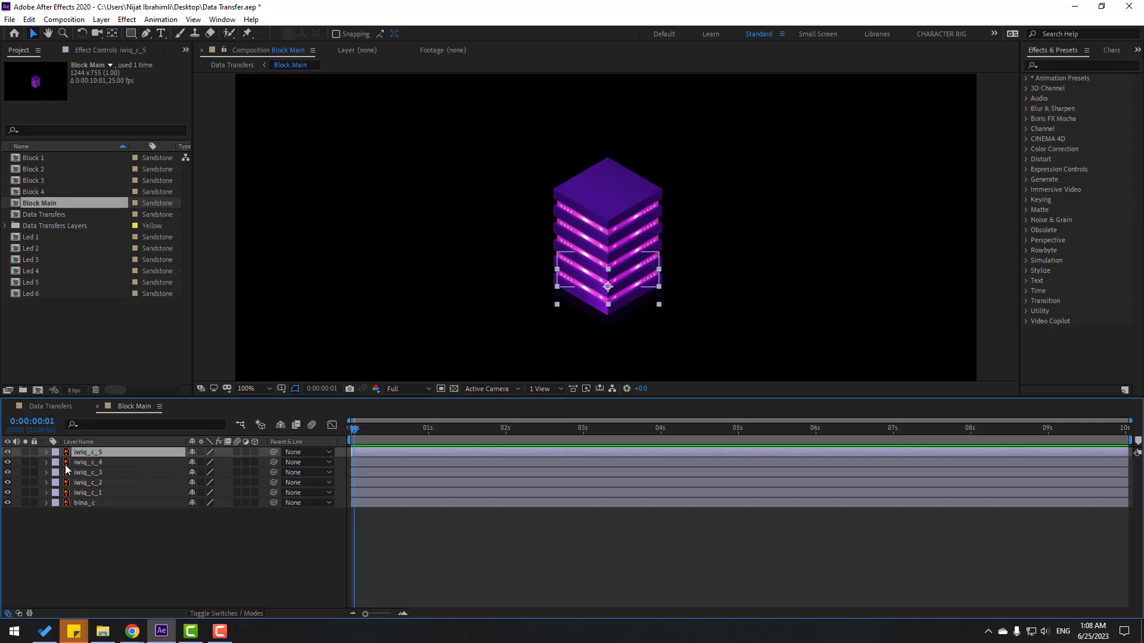
pyautogui.press('t')
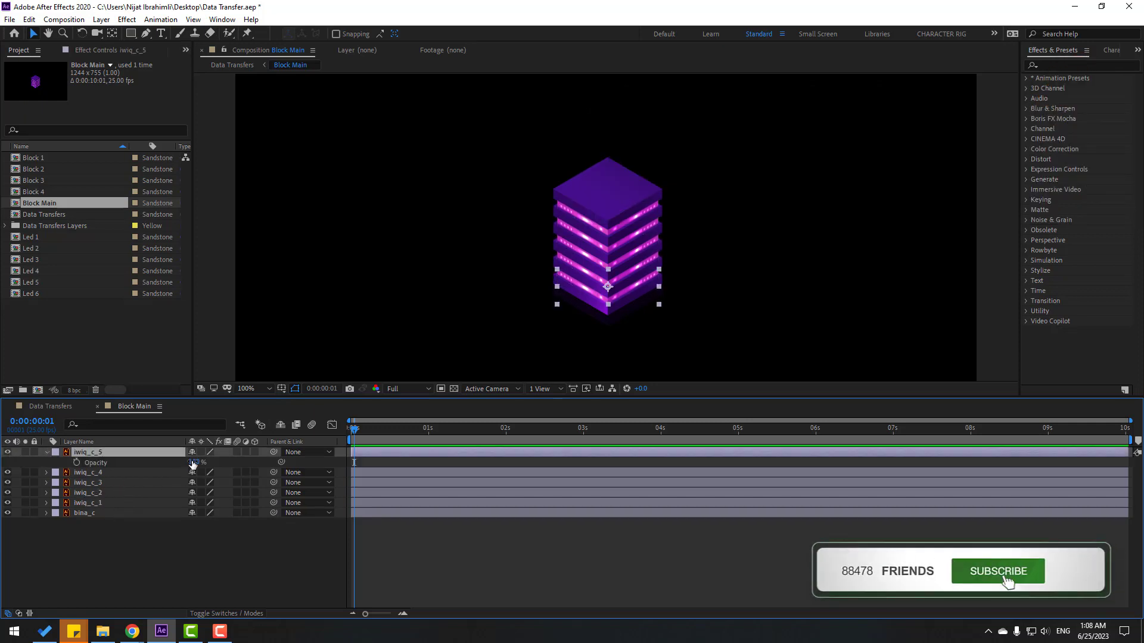
pyautogui.click(194, 462)
pyautogui.write('0')
pyautogui.press('Return')
pyautogui.click(76, 463)
# Move iwiq_c_5's 0% Opacity keyframe and the playhead to the first frame, 0:00:00:00.
pyautogui.press('=')
pyautogui.press('=')
pyautogui.press('=')
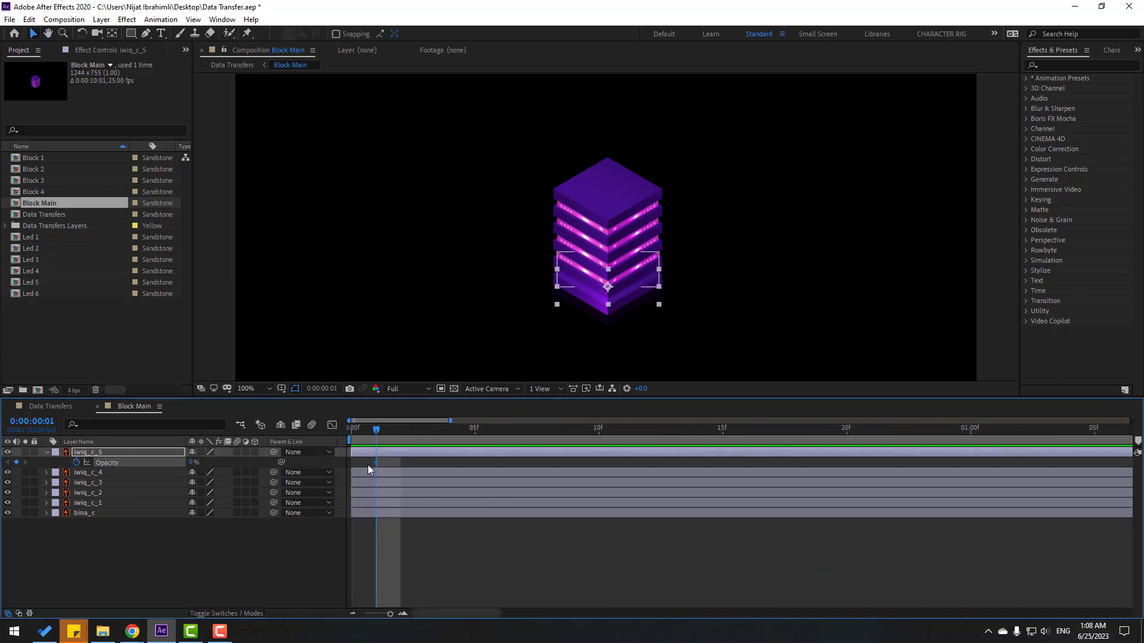
pyautogui.scroll(-5, 388, 487)
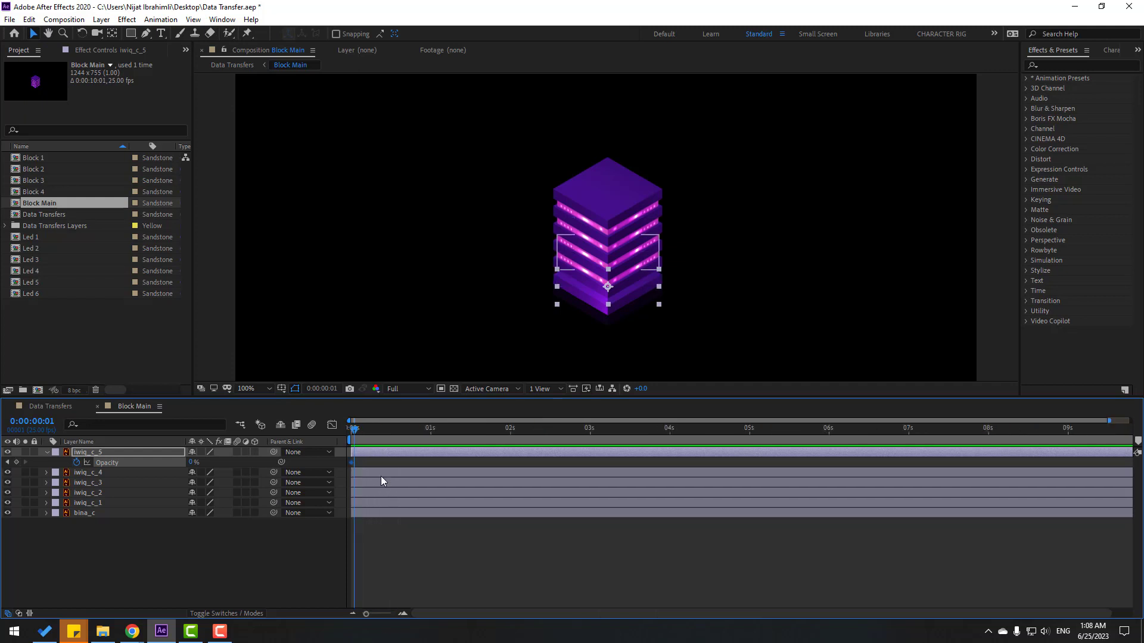
pyautogui.moveTo(360, 433)
pyautogui.mouseDown()
pyautogui.moveTo(384, 430)
pyautogui.moveTo(347, 439)
pyautogui.mouseUp()
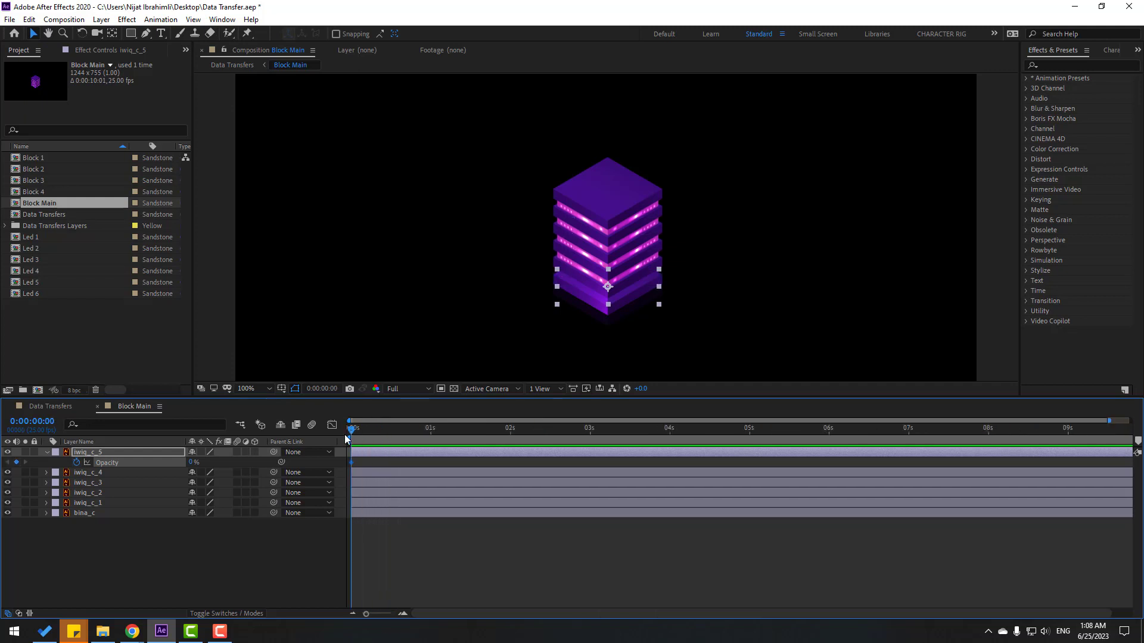
# Add a 100% Opacity keyframe to iwiq_c_5 six frames in, and shift it to about 0:00:00:14.
pyautogui.click(325, 392)
pyautogui.write('+')
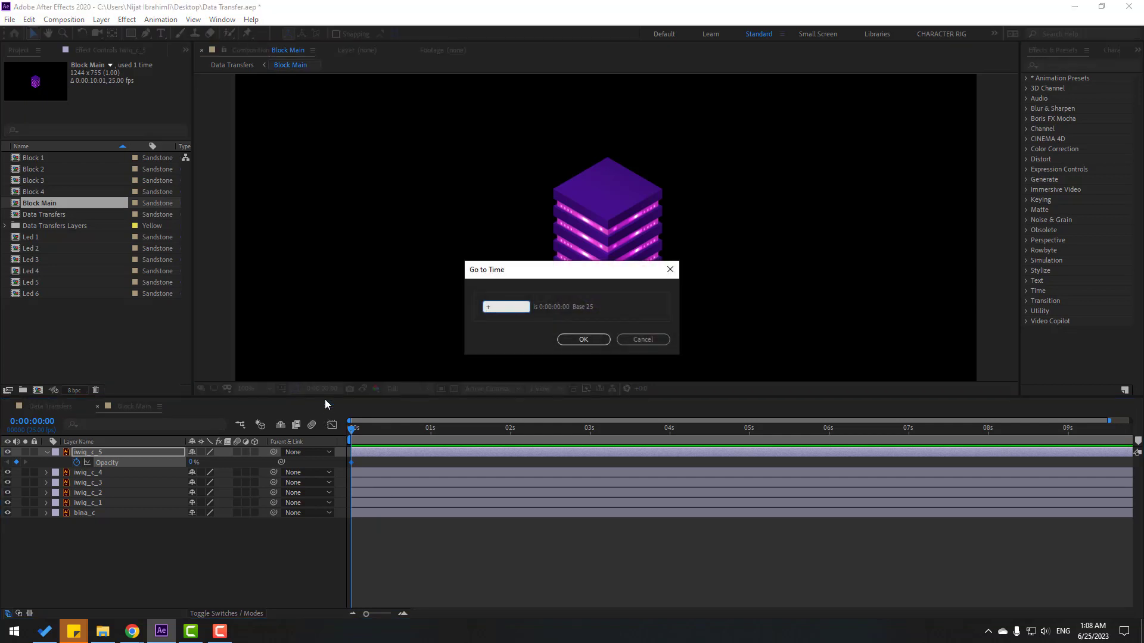
pyautogui.write('6')
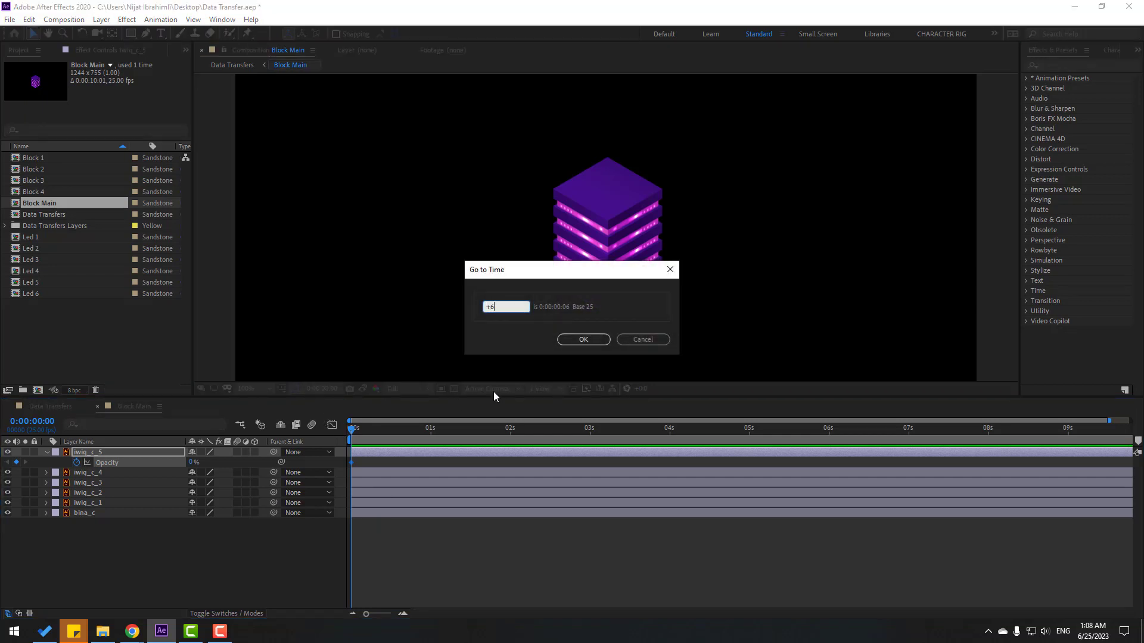
pyautogui.click(581, 342)
pyautogui.click(193, 463)
pyautogui.write('100')
pyautogui.press('Return')
pyautogui.press('space')
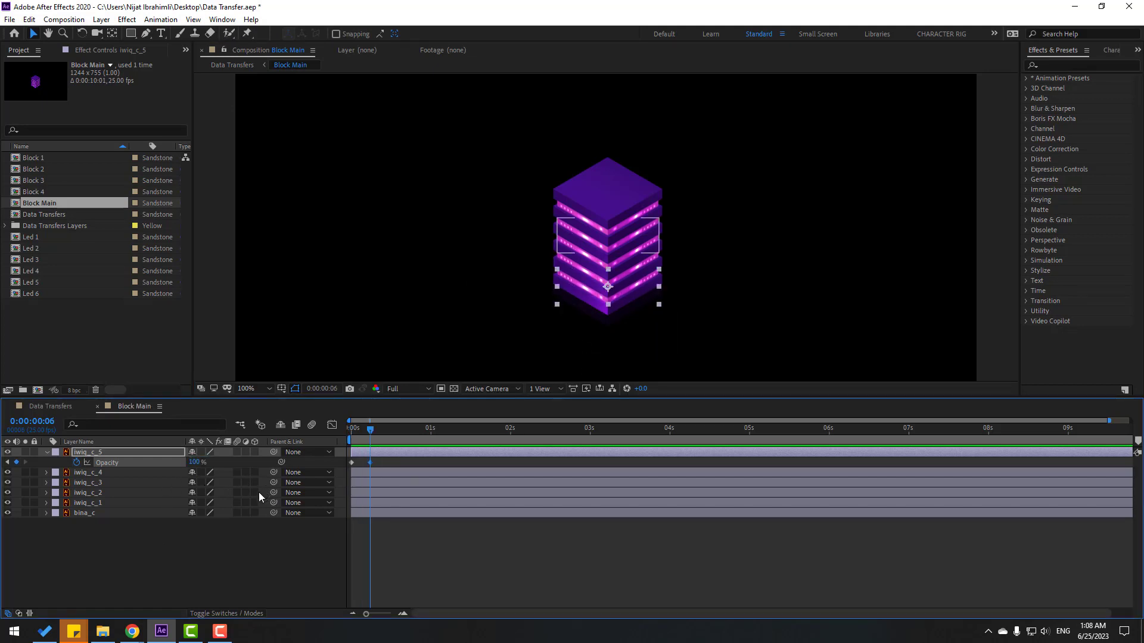
pyautogui.moveTo(371, 464); pyautogui.dragTo(395, 464)
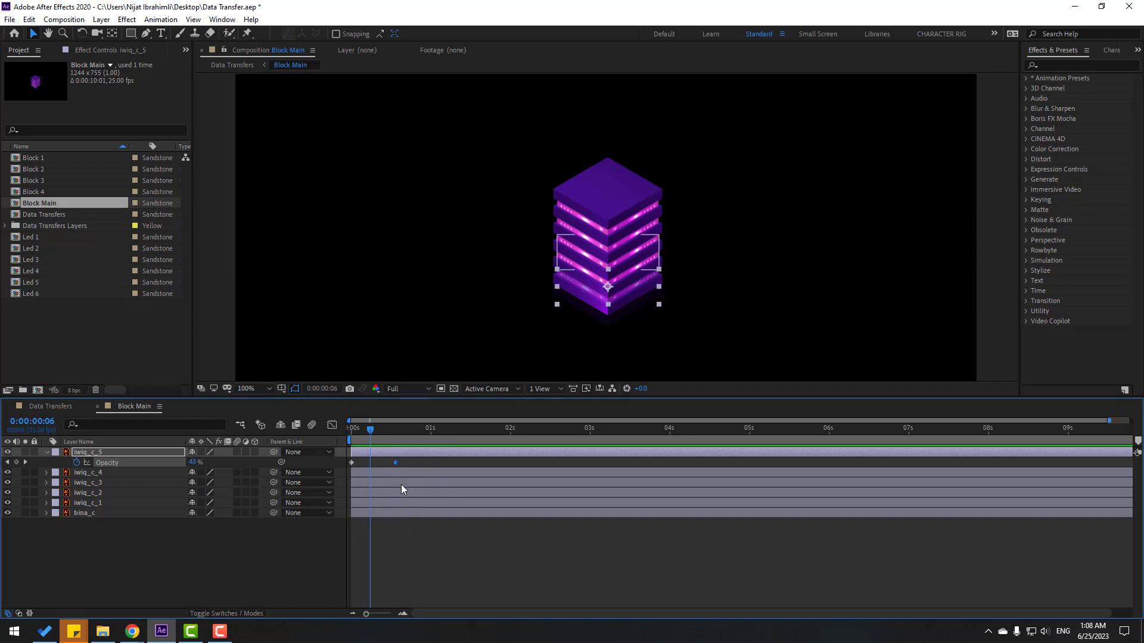
pyautogui.click(419, 566)
# Copy both Opacity keyframes of iwiq_c_5 and paste them onto iwiq_c_4, starting at about 0:00:00:08.
pyautogui.click(396, 463)
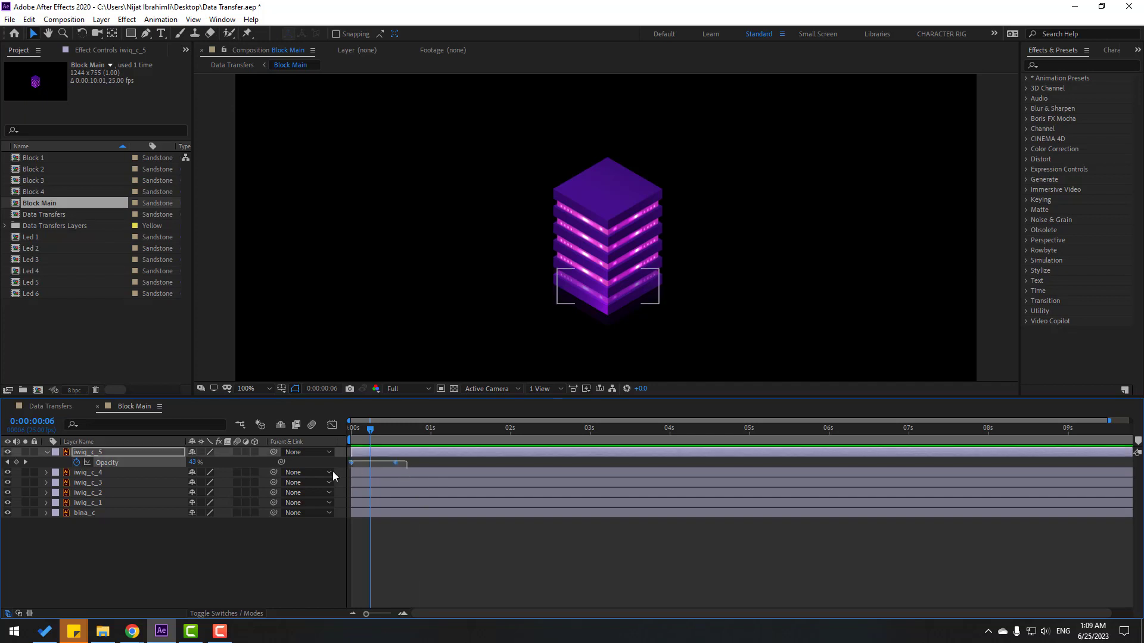
pyautogui.click(399, 430)
pyautogui.click(403, 433)
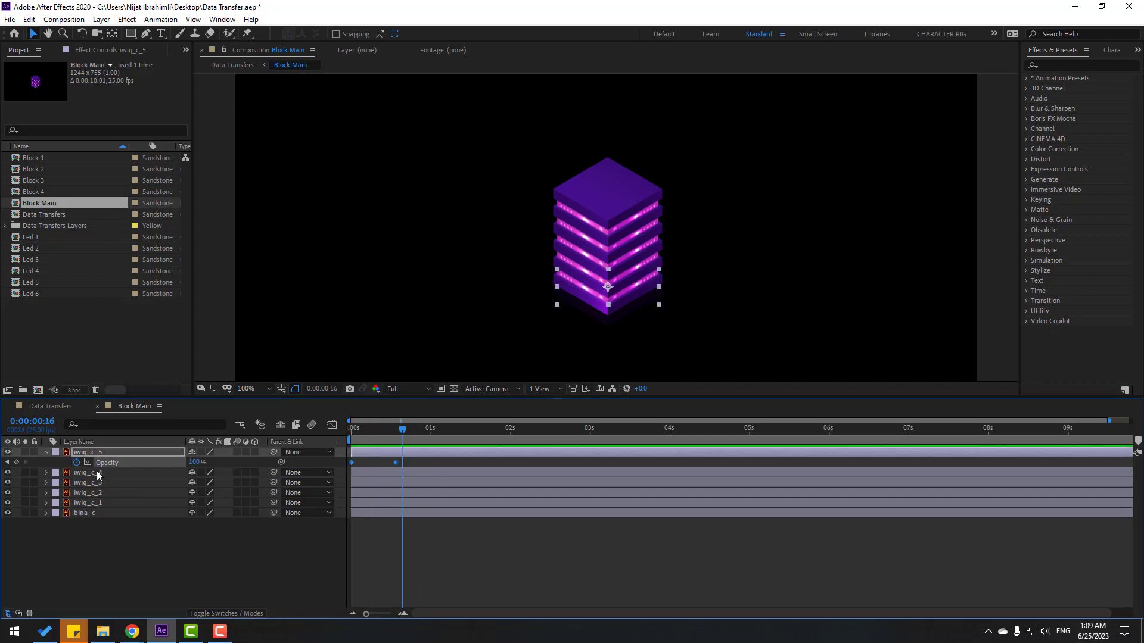
pyautogui.click(96, 473)
# Paste the Opacity keyframes onto iwiq_c_3 at 0:00:00:19, iwiq_c_2 at about 0:00:01:06 and iwiq_c_1 at 0:00:01:16, and reveal the keyframes.
pyautogui.moveTo(390, 437)
pyautogui.mouseDown()
pyautogui.moveTo(350, 435)
pyautogui.moveTo(412, 435)
pyautogui.mouseUp()
pyautogui.click(238, 539)
pyautogui.click(99, 486)
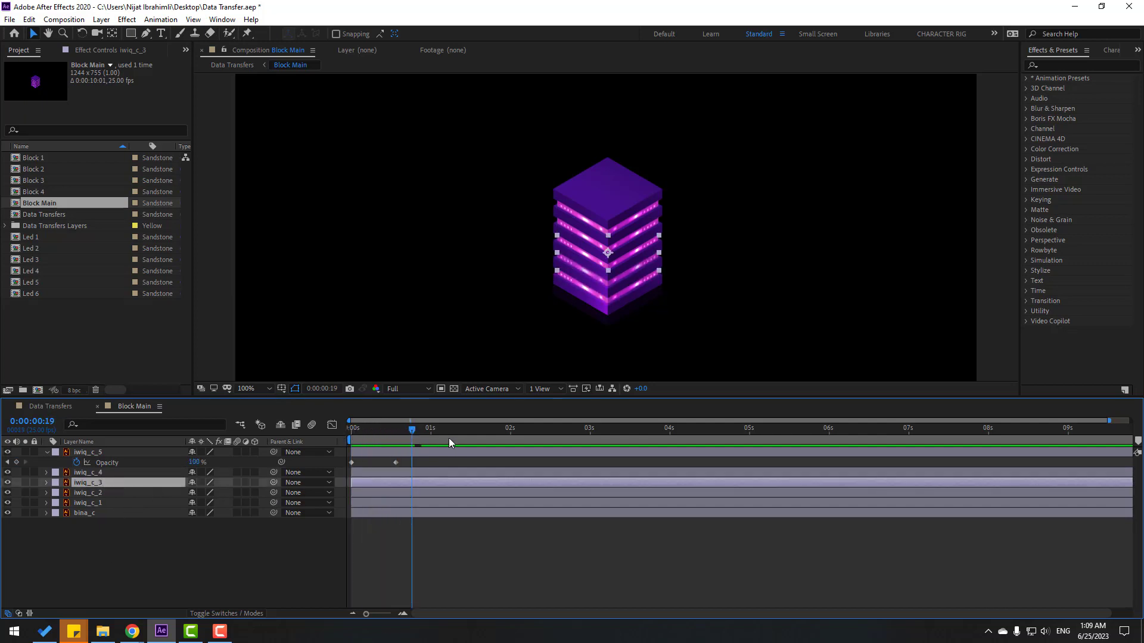
pyautogui.click(102, 494)
pyautogui.moveTo(402, 429); pyautogui.dragTo(481, 434)
pyautogui.click(95, 505)
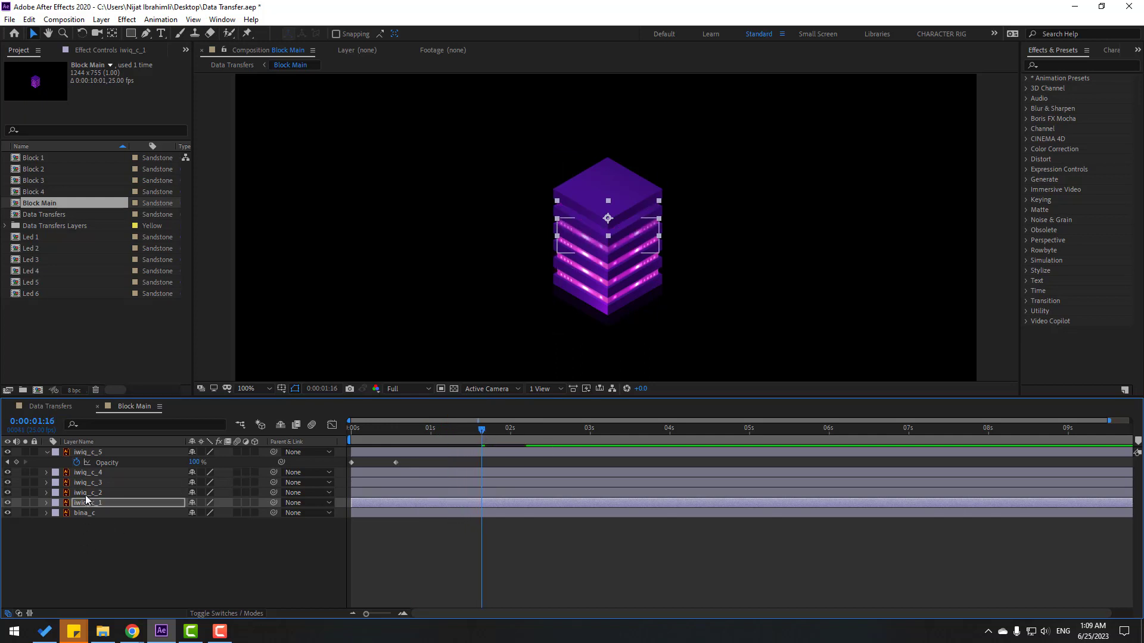
pyautogui.keyDown('shift'); pyautogui.click(110, 477); pyautogui.keyUp('shift')
pyautogui.press('u')
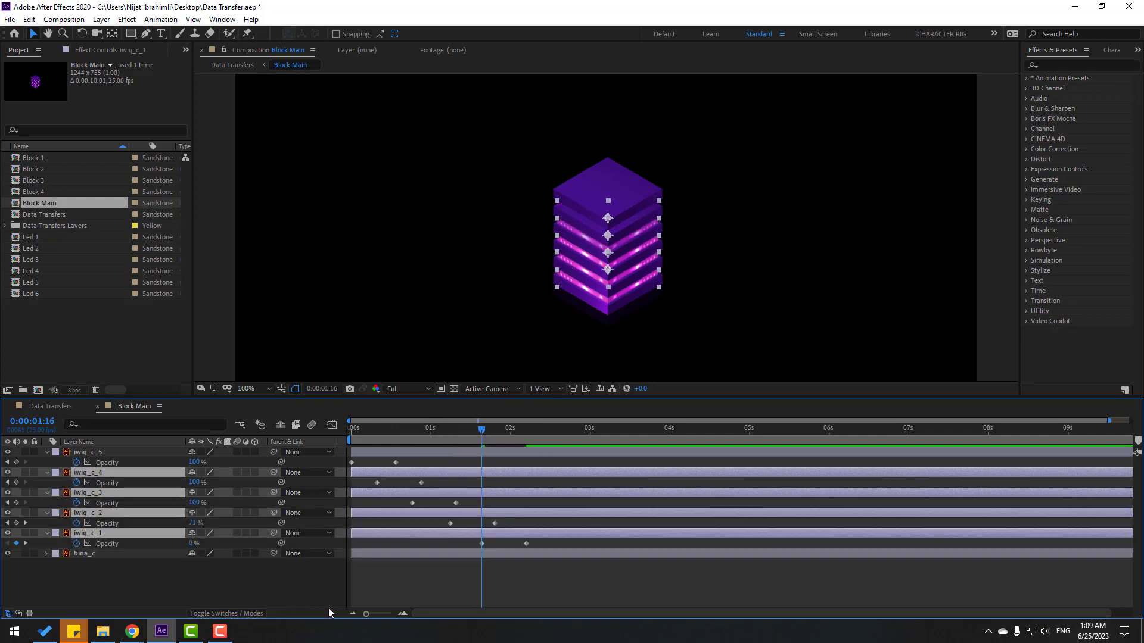
# Preview the staggered Opacity animation of the Block Main light strips.
pyautogui.click(534, 602)
pyautogui.press('space')
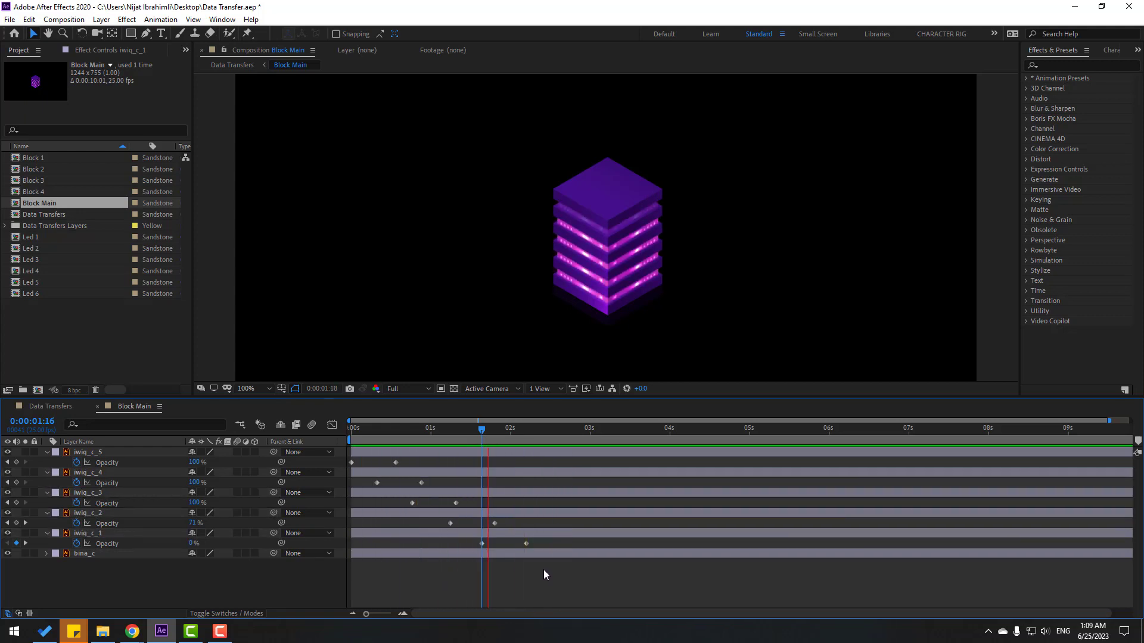
pyautogui.press('space')
# Apply the Glow effect to iwiq_c_5 with Glow Threshold 65.1% and Glow Radius 12.
pyautogui.click(1055, 65)
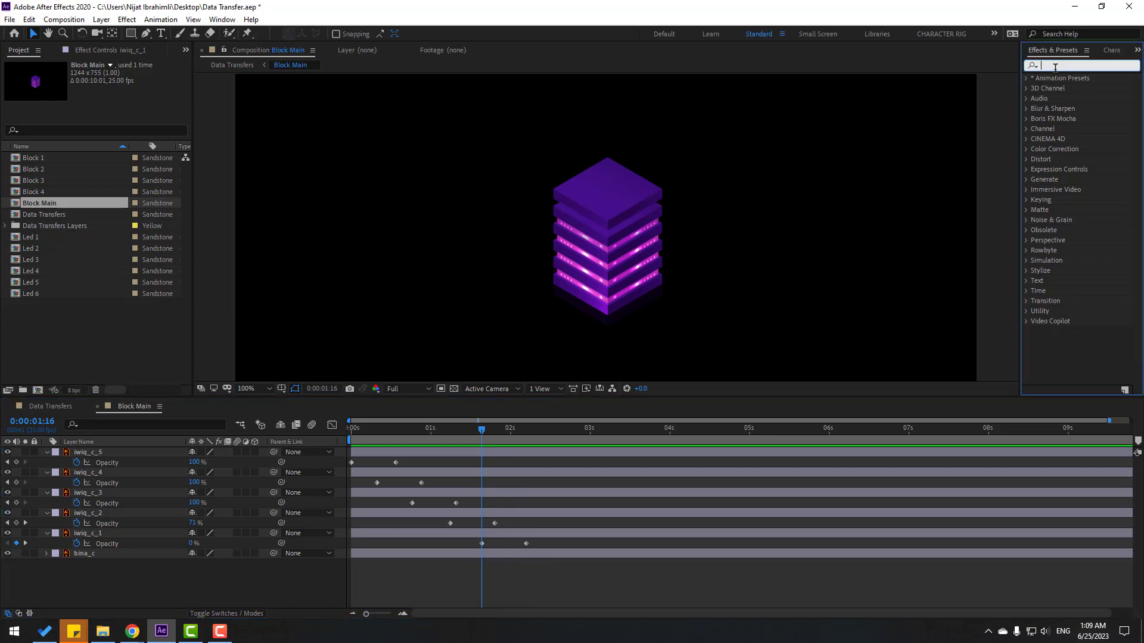
pyautogui.write('glow')
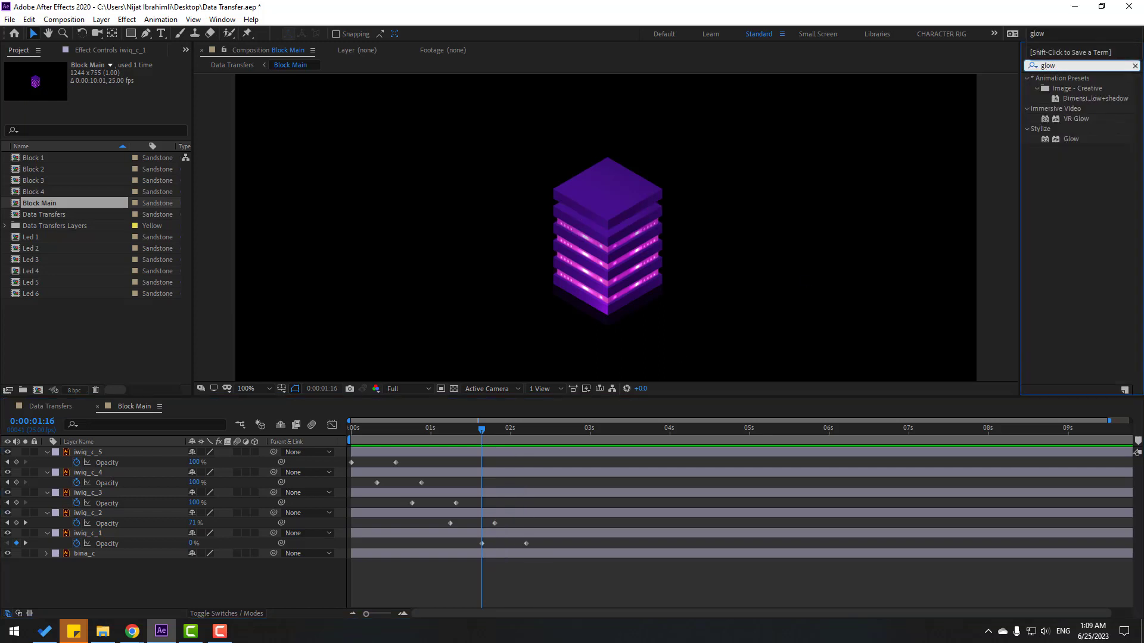
pyautogui.moveTo(1074, 144); pyautogui.dragTo(87, 452)
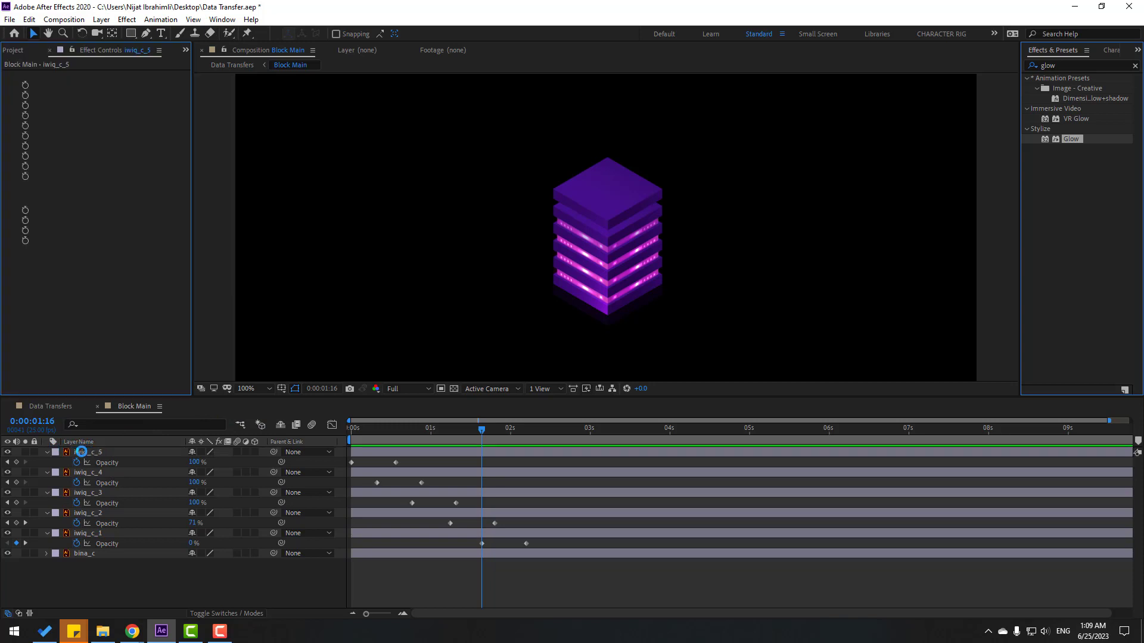
pyautogui.scroll(4, 499, 325)
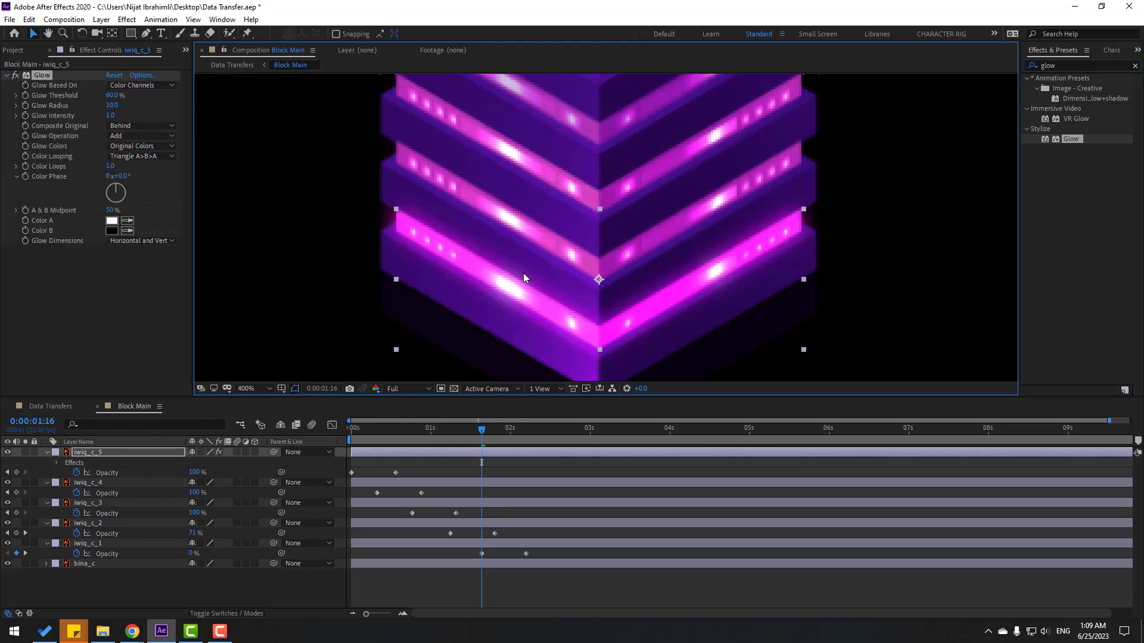
pyautogui.moveTo(112, 106); pyautogui.dragTo(121, 97)
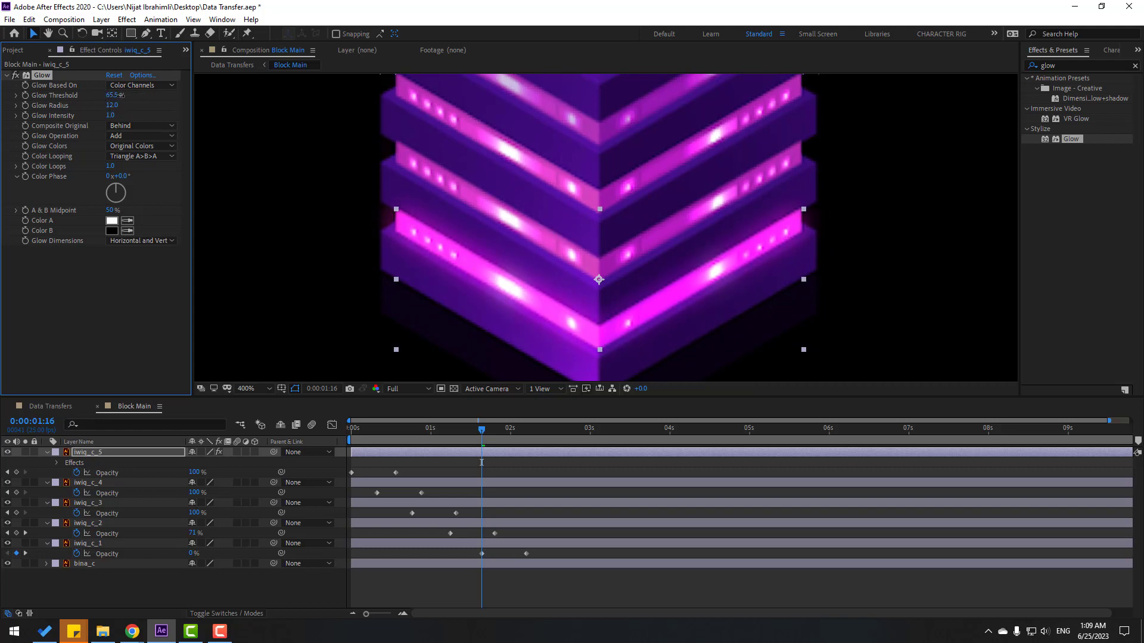
pyautogui.scroll(-2, 407, 222)
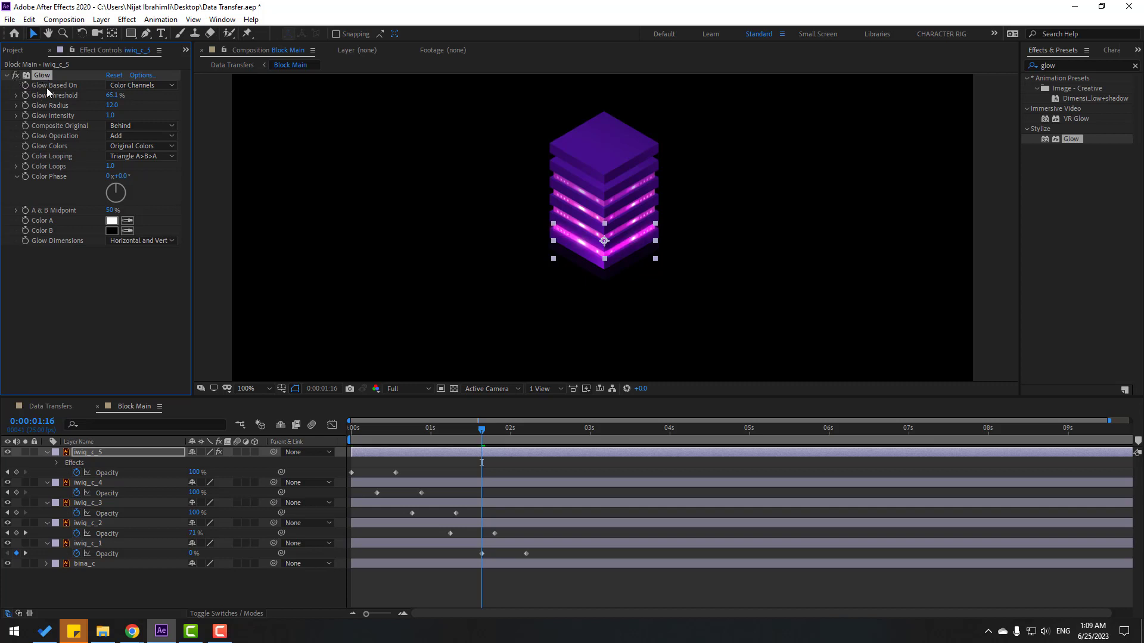
# Copy the Glow effect from iwiq_c_5 to layers iwiq_c_4 through iwiq_c_1 and preview the animation.
pyautogui.click(101, 481)
pyautogui.keyDown('ctrl'); pyautogui.click(101, 505); pyautogui.keyUp('ctrl')
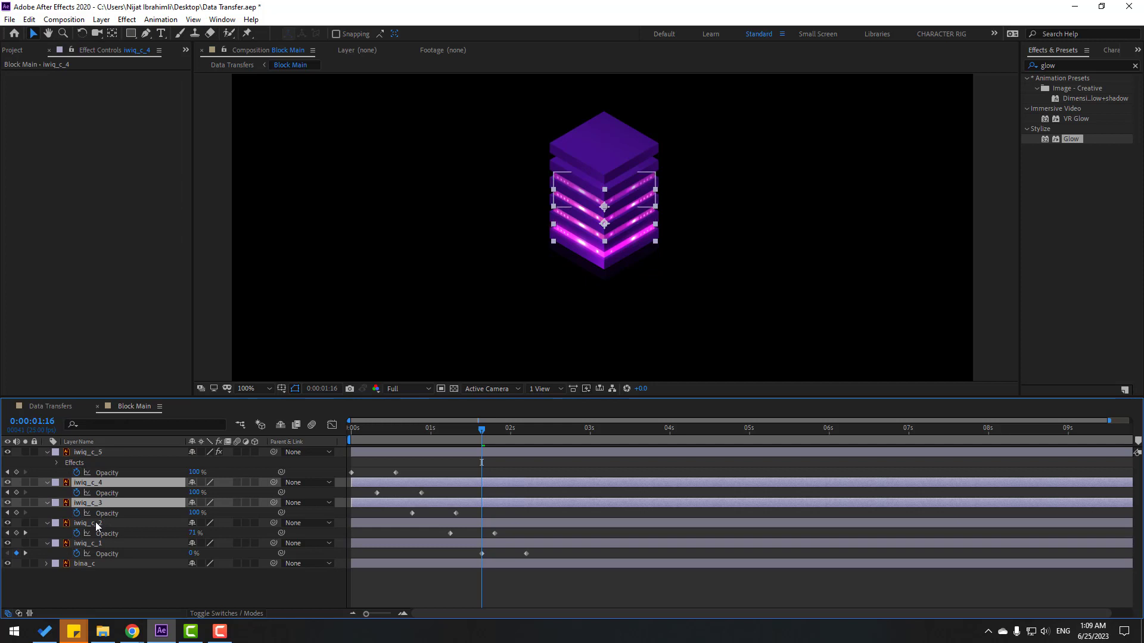
pyautogui.keyDown('ctrl'); pyautogui.click(97, 523); pyautogui.keyUp('ctrl')
pyautogui.keyDown('ctrl'); pyautogui.click(97, 544); pyautogui.keyUp('ctrl')
pyautogui.hotkey('ctrl', 'v')
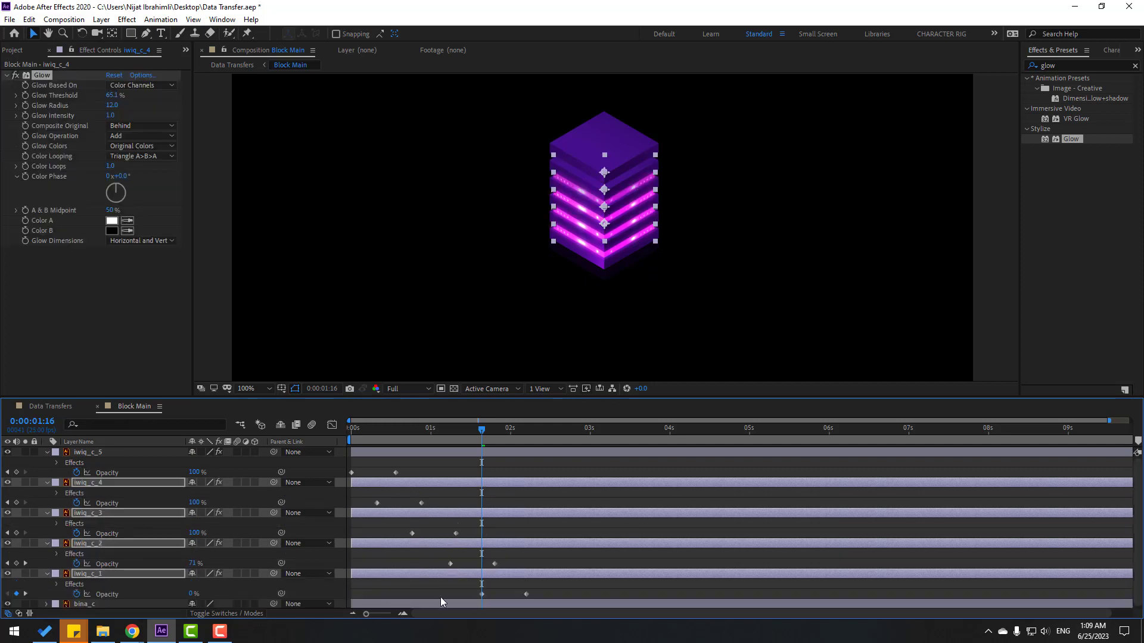
pyautogui.press('space')
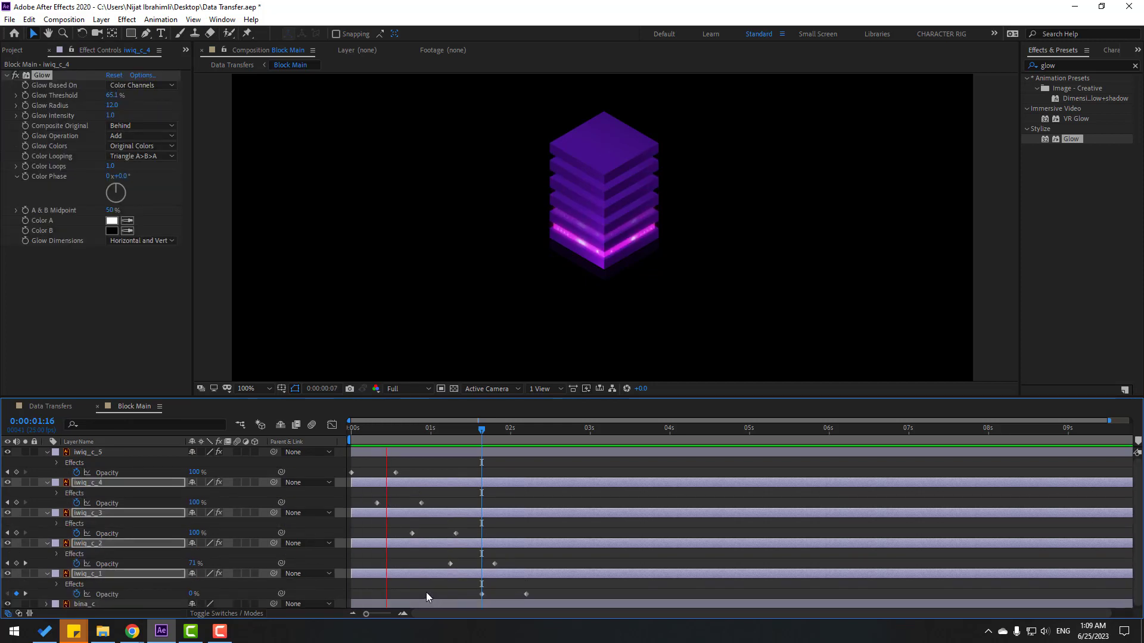
pyautogui.click(450, 430)
# Return to the Data Transfers composition and add a Position keyframe to main_light at 0:00:00:00.
pyautogui.click(98, 407)
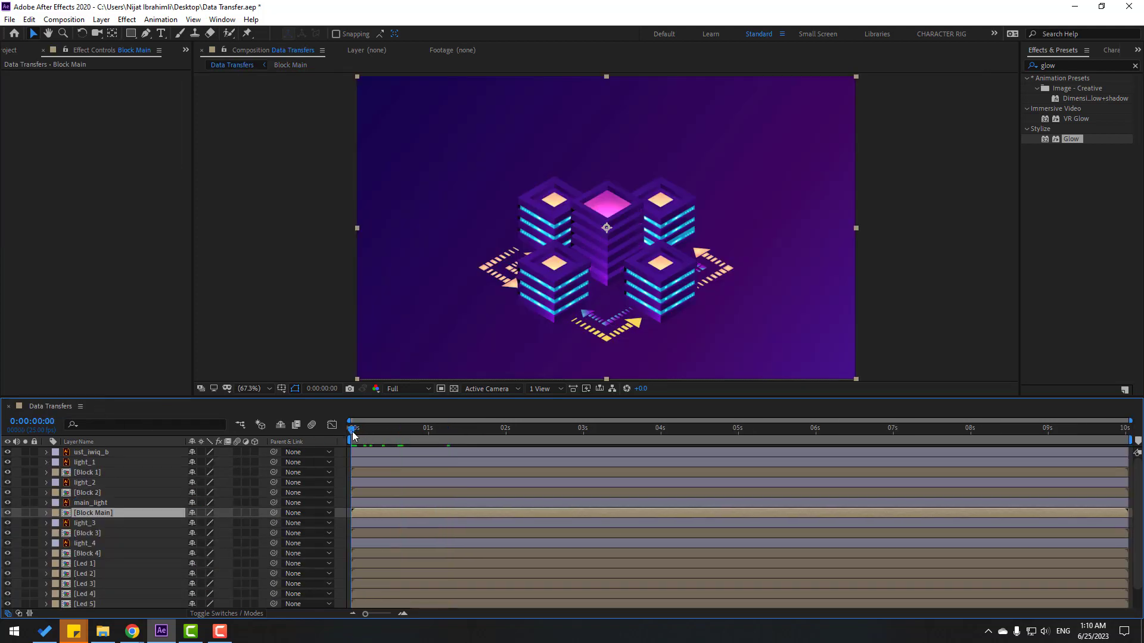
pyautogui.moveTo(387, 431); pyautogui.dragTo(340, 432)
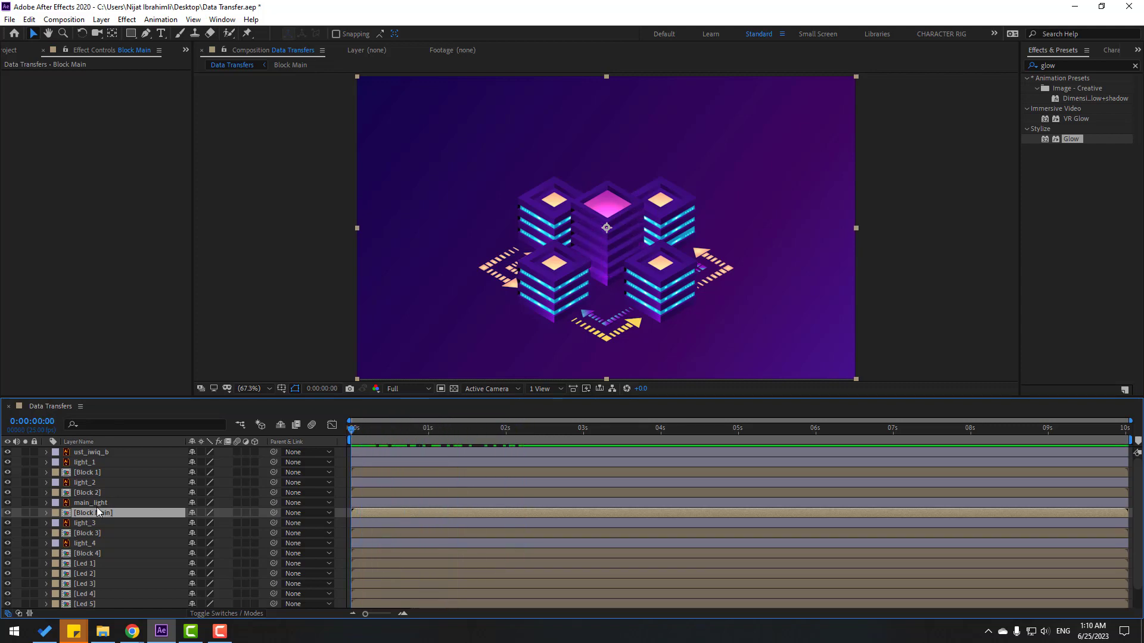
pyautogui.click(100, 504)
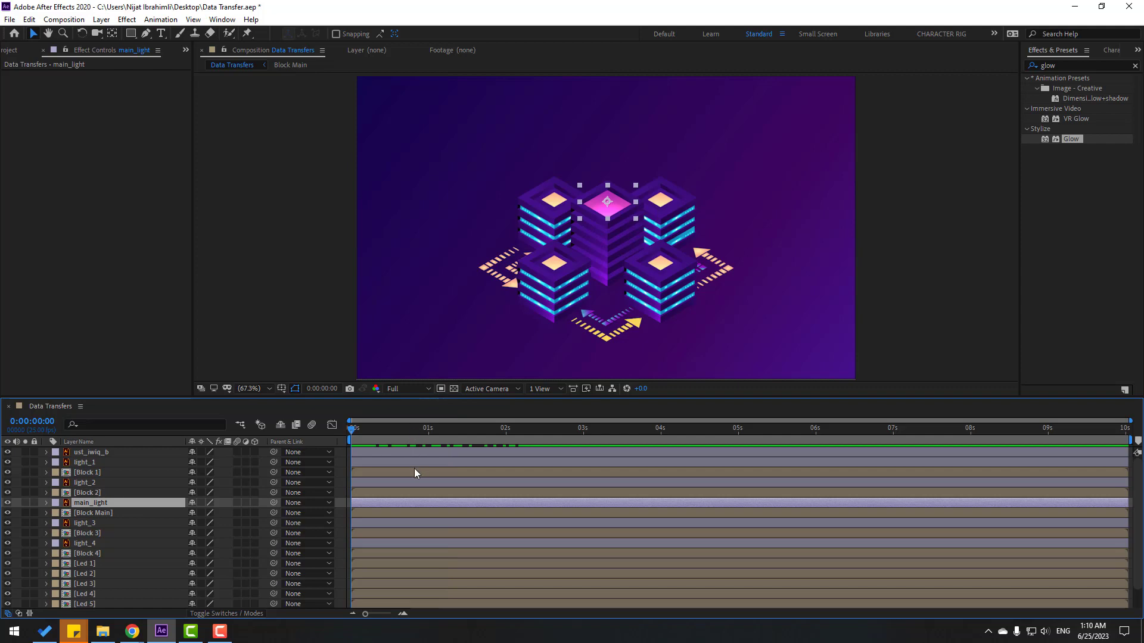
pyautogui.press('p')
pyautogui.press('.')
pyautogui.press('.')
pyautogui.moveTo(658, 171); pyautogui.dragTo(618, 258)
pyautogui.scroll(1, 630, 256)
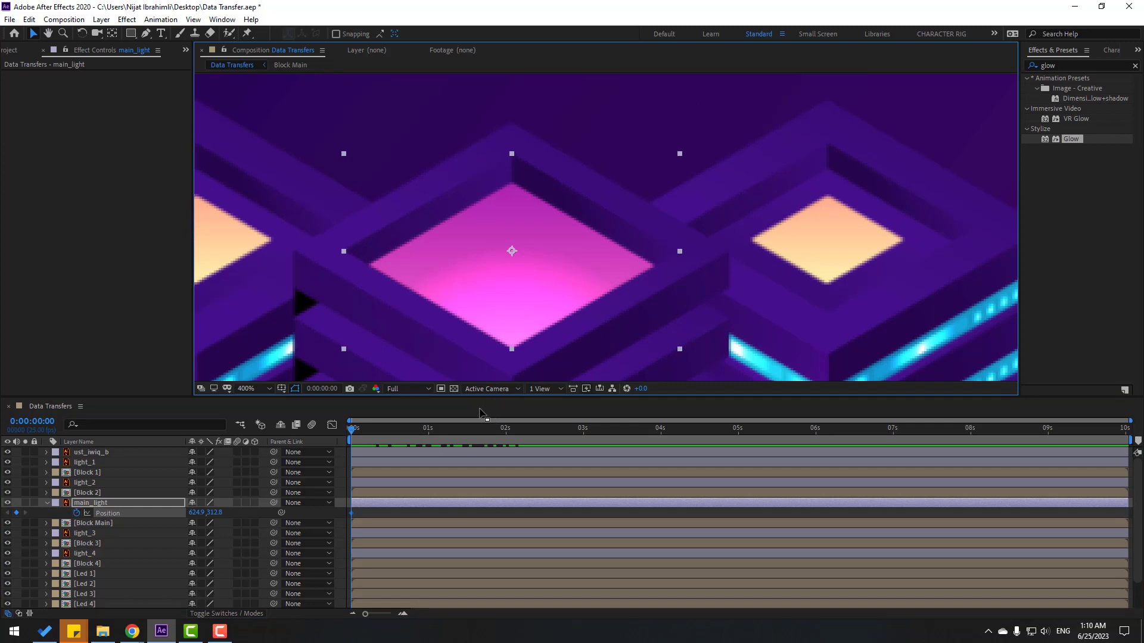
# Keyframe main_light's Position with Y at about 301 at 0:00:00:10, and paste its starting keyframe at 0:00:00:20.
pyautogui.moveTo(212, 519); pyautogui.dragTo(208, 516)
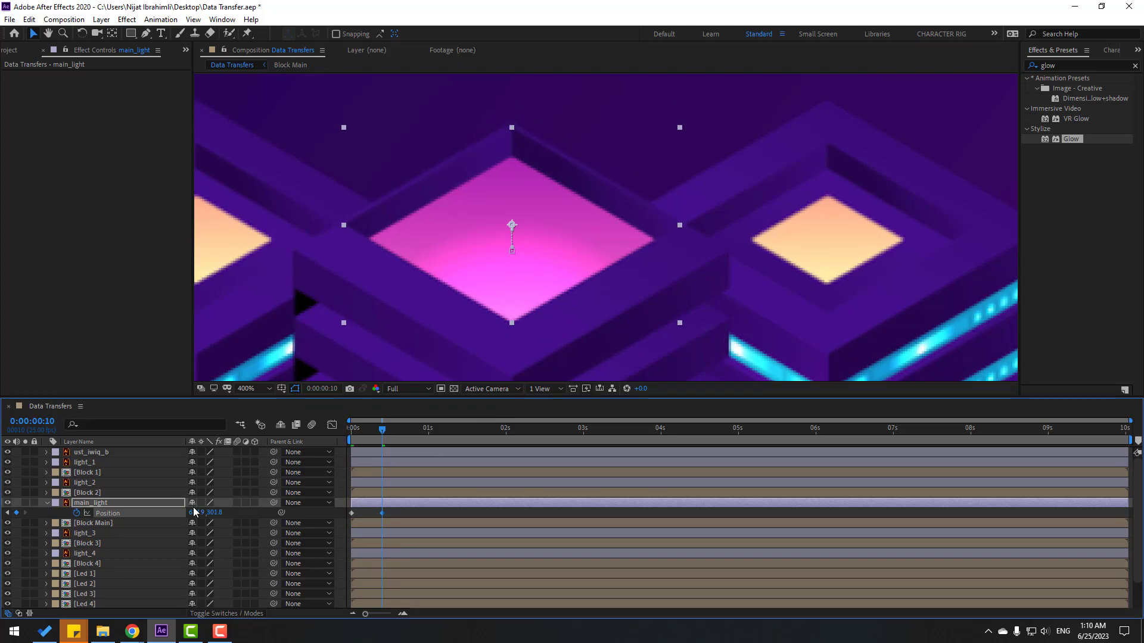
pyautogui.click(351, 513)
pyautogui.hotkey('ctrl', 'v')
# Apply Easy Ease to all three Position keyframes of main_light and preview the motion.
pyautogui.moveTo(421, 520); pyautogui.dragTo(348, 510)
pyautogui.rightClick(352, 513)
pyautogui.moveTo(369, 506)
pyautogui.click(519, 534)
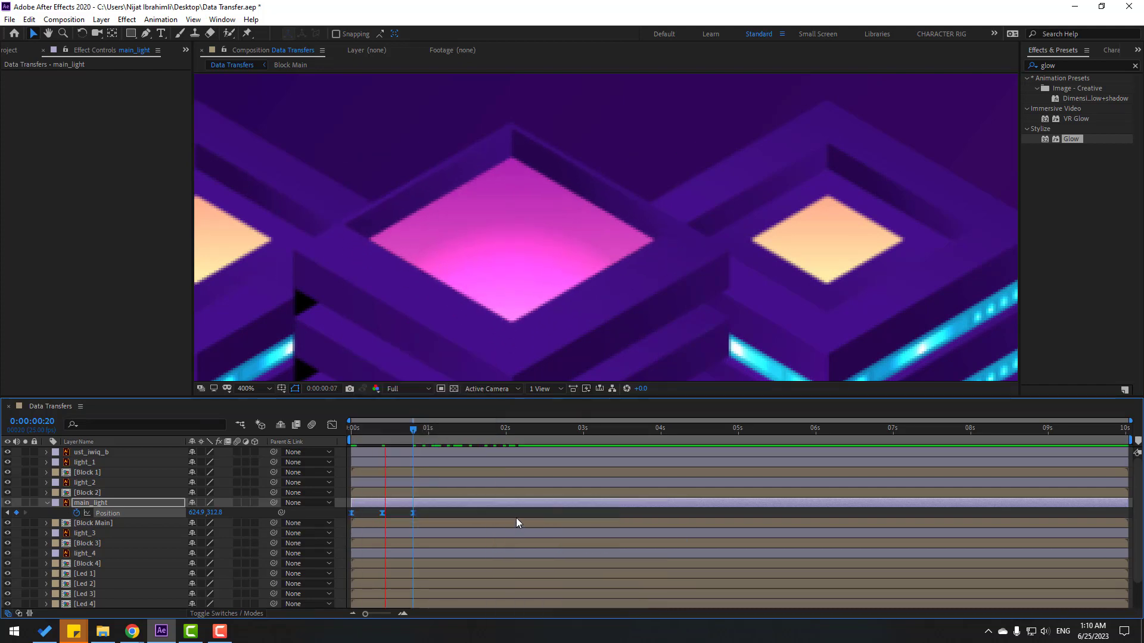
# Add the expression loopOutDuration(type = "cycle", duration = 0) to main_light's Position.
pyautogui.click(423, 512)
pyautogui.keyDown('alt'); pyautogui.click(77, 513); pyautogui.keyUp('alt')
pyautogui.click(232, 523)
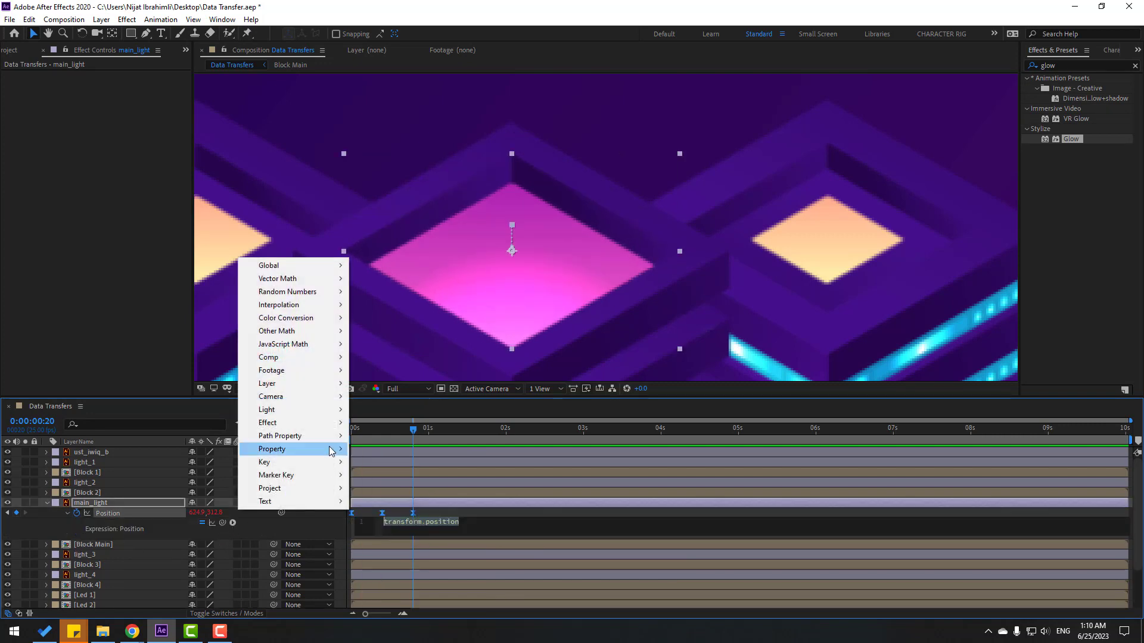
pyautogui.moveTo(286, 448)
pyautogui.click(494, 333)
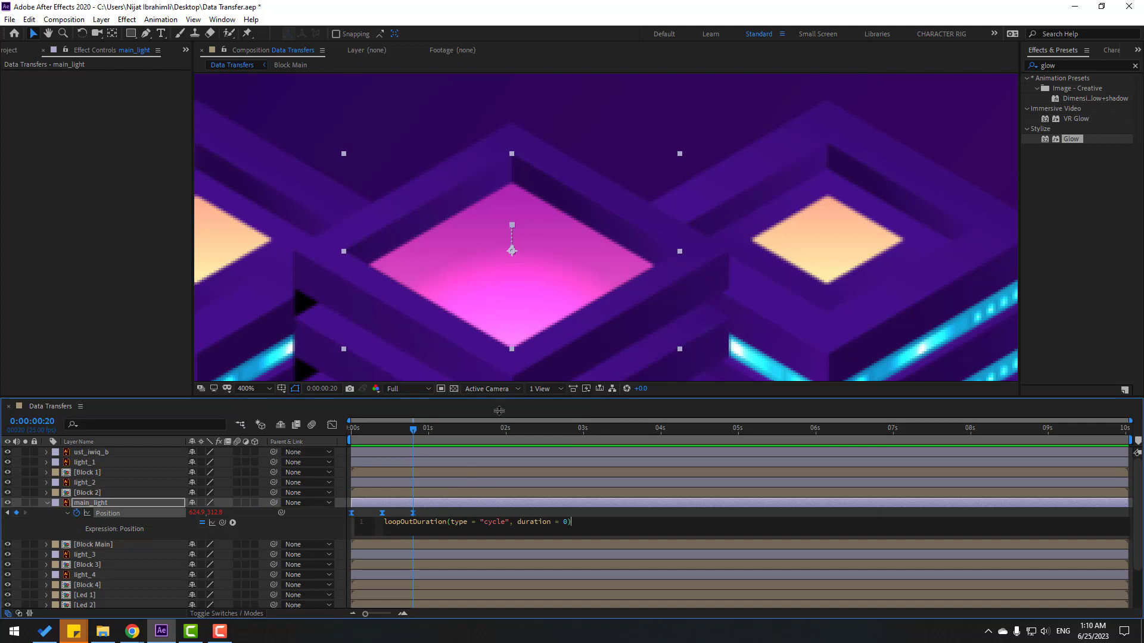
pyautogui.click(470, 512)
# Preview the looping main_light motion together with the Block Main glow animation.
pyautogui.scroll(-2, 354, 278)
pyautogui.press('space')
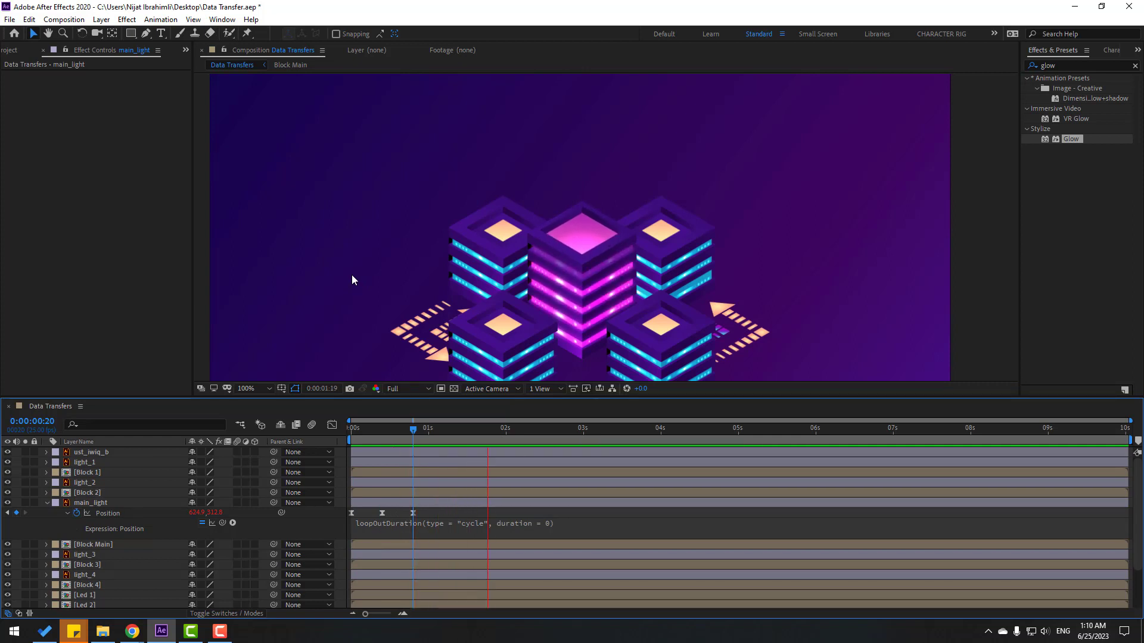
pyautogui.press('space')
# Stretch main_light's three Position keyframes proportionally so the last one falls at about 1.7 seconds, and preview the slower loop.
pyautogui.click(424, 504)
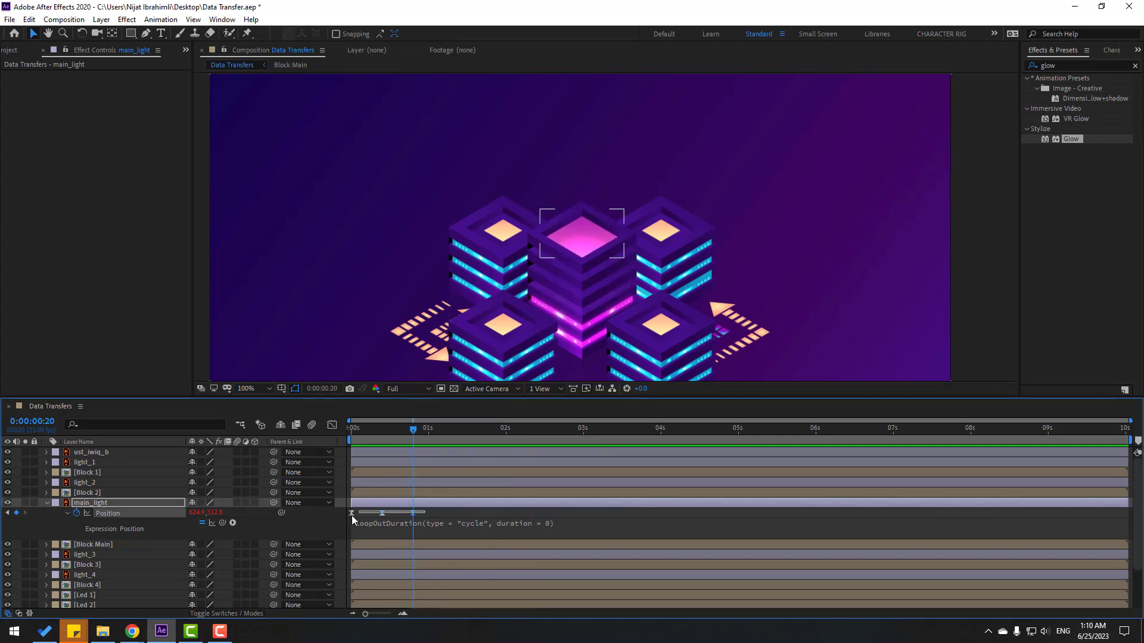
pyautogui.moveTo(413, 513); pyautogui.dragTo(453, 513)
pyautogui.press('space')
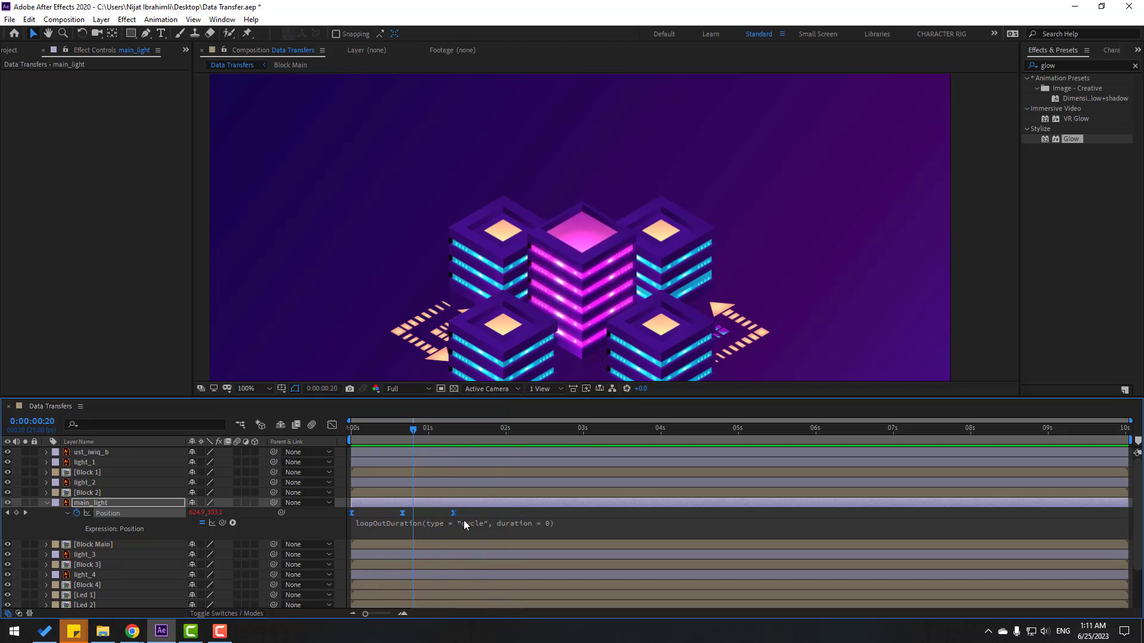
pyautogui.press('space')
pyautogui.moveTo(453, 513); pyautogui.dragTo(477, 503)
pyautogui.press('space')
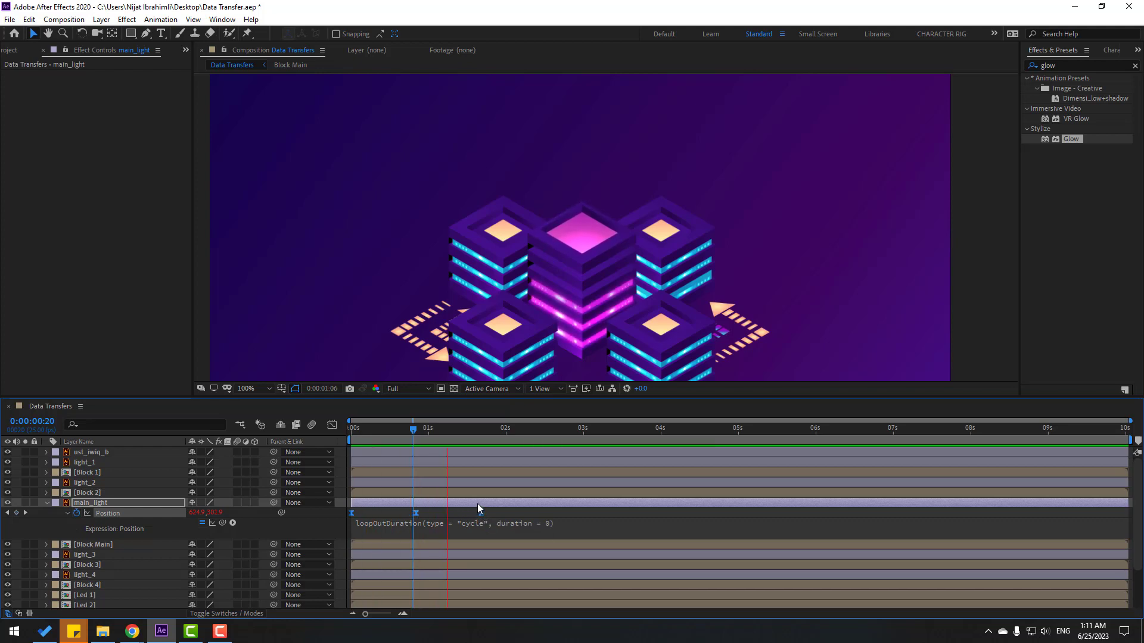
# Apply the Glow effect to main_light with a Glow Radius of 55 and a Glow Threshold of about 38%.
pyautogui.click(488, 429)
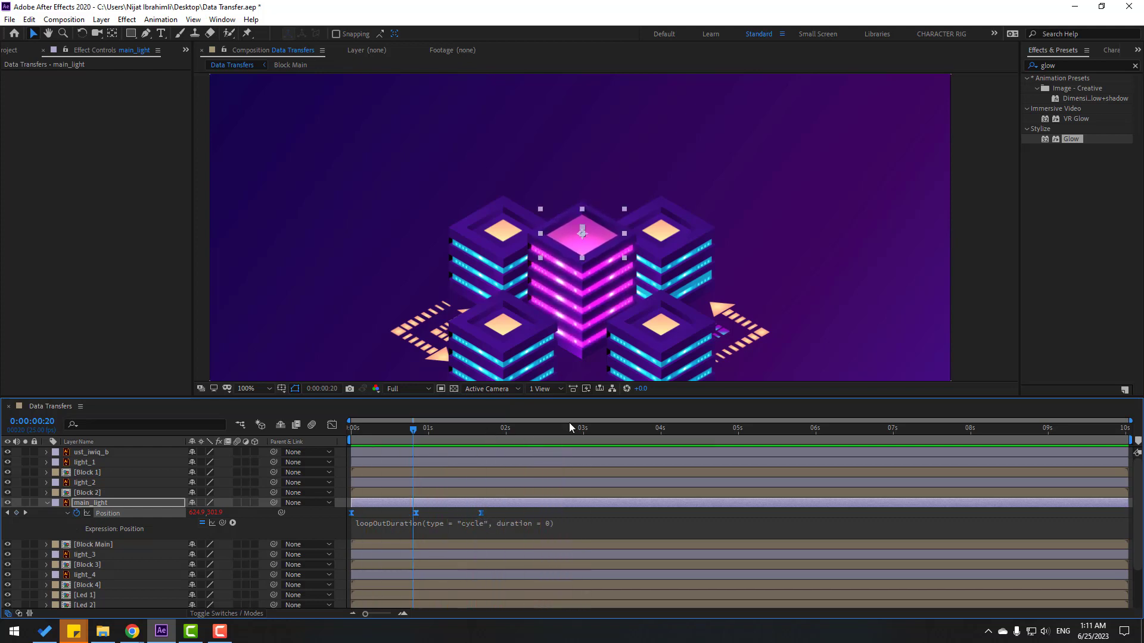
pyautogui.moveTo(1071, 139); pyautogui.dragTo(604, 241)
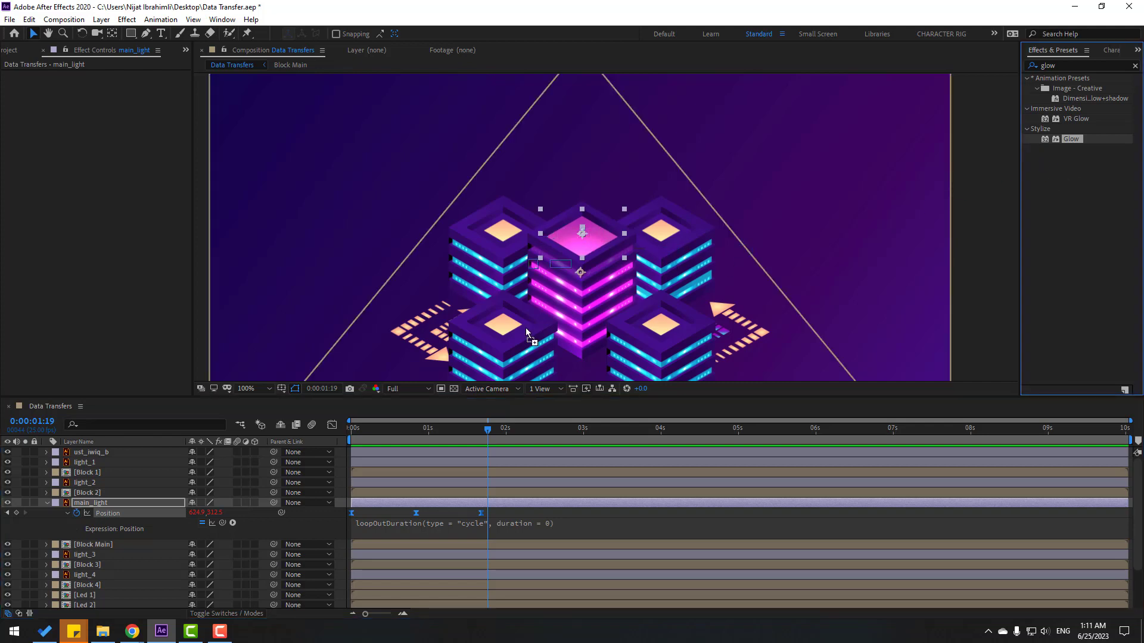
pyautogui.moveTo(556, 280); pyautogui.dragTo(557, 281)
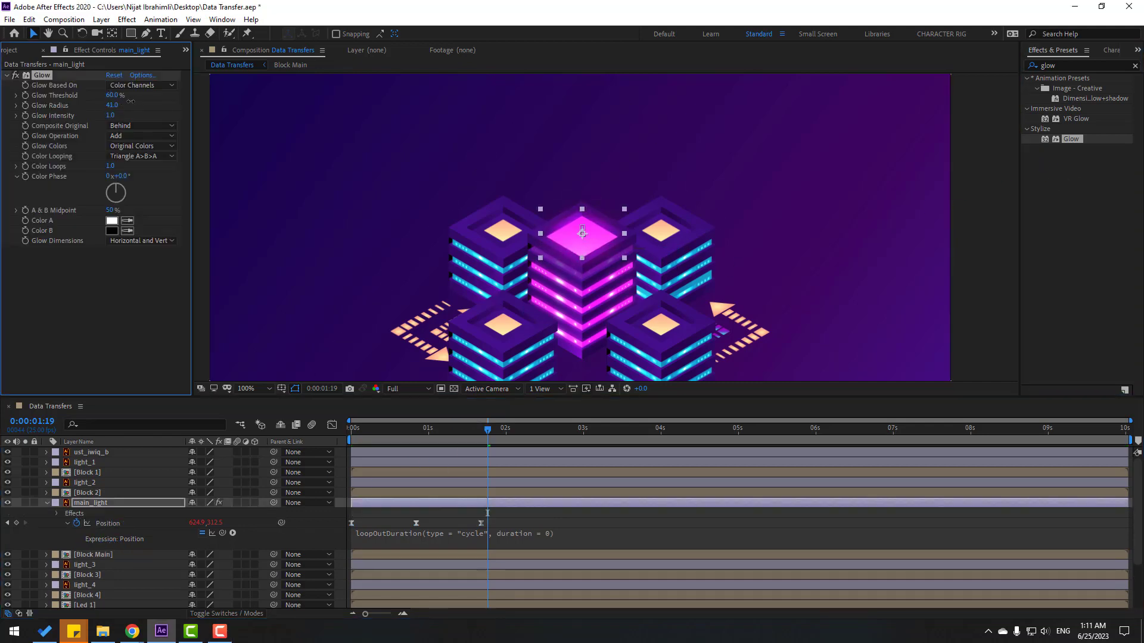
pyautogui.moveTo(118, 97); pyautogui.dragTo(94, 100)
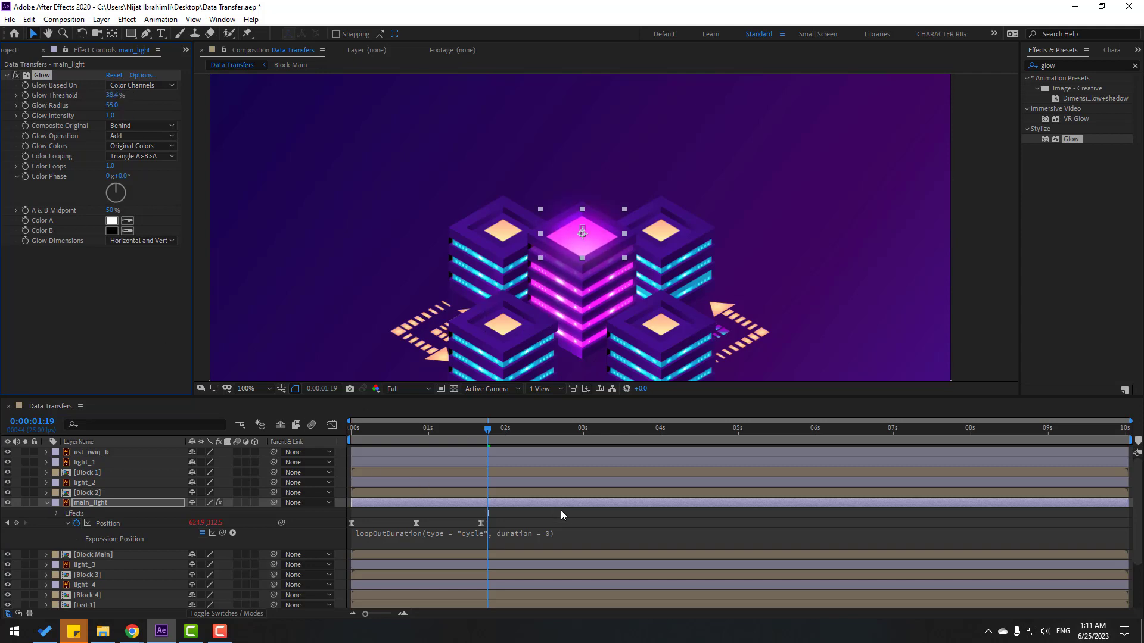
# Preview the glowing main_light loop with the whole composition in view at 50% magnification.
pyautogui.click(577, 513)
pyautogui.press('space')
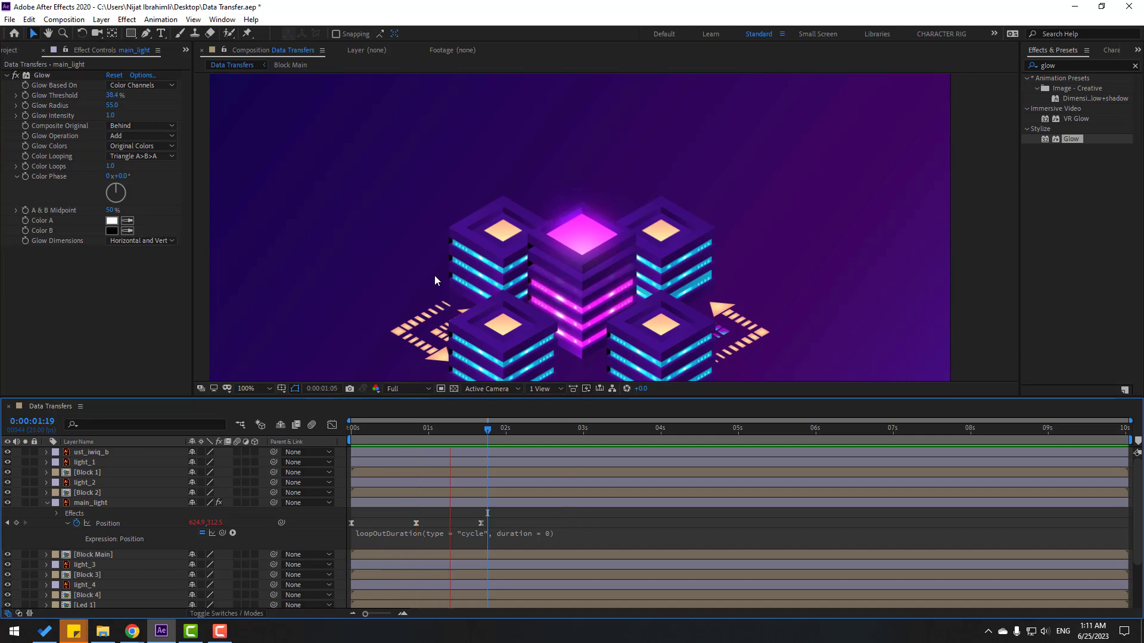
pyautogui.press(',')
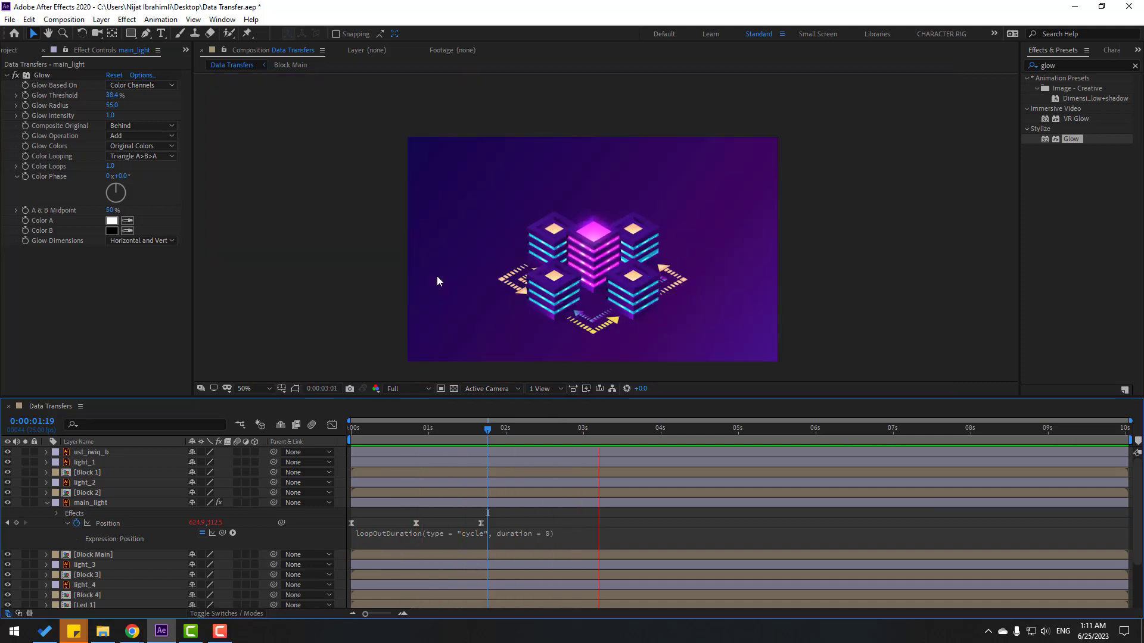
# In the Led 1 composition, split layers a1 to a14 at 0:00:00:02 and delete the parts after that frame.
pyautogui.moveTo(459, 431); pyautogui.dragTo(281, 451)
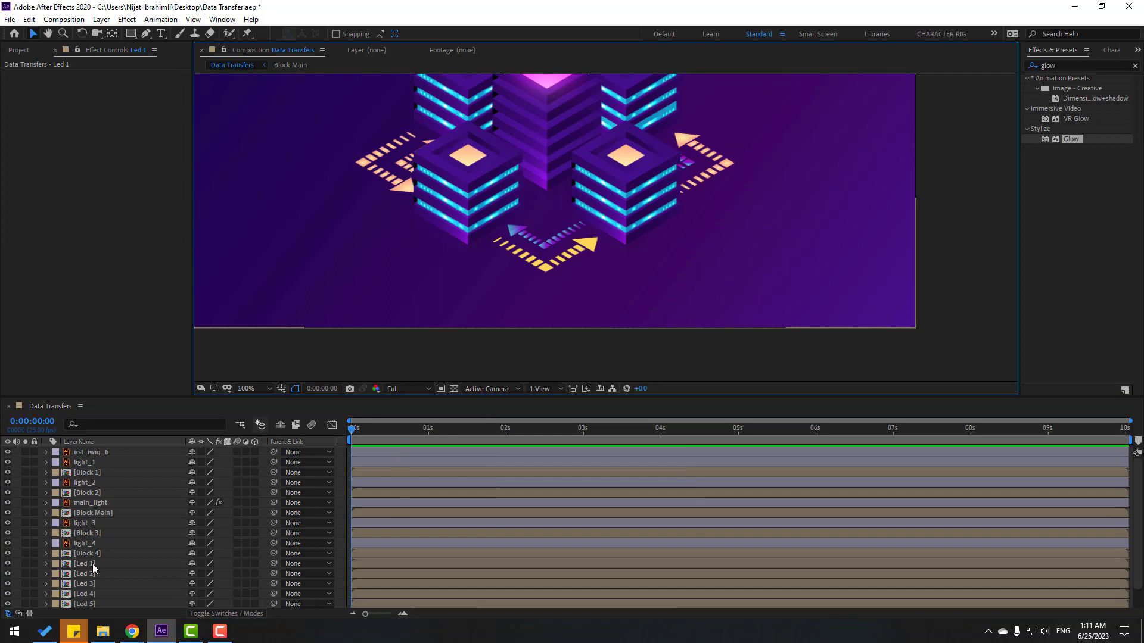
pyautogui.doubleClick(88, 566)
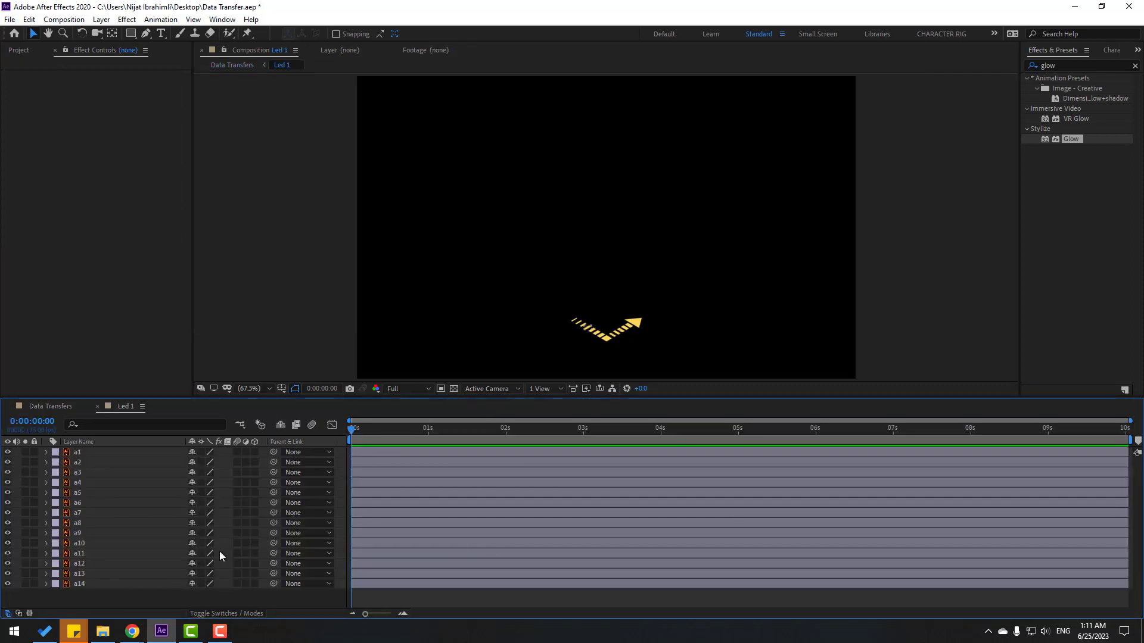
pyautogui.press('pagedown')
pyautogui.press('pagedown')
pyautogui.moveTo(69, 614); pyautogui.dragTo(80, 5)
pyautogui.click(31, 20)
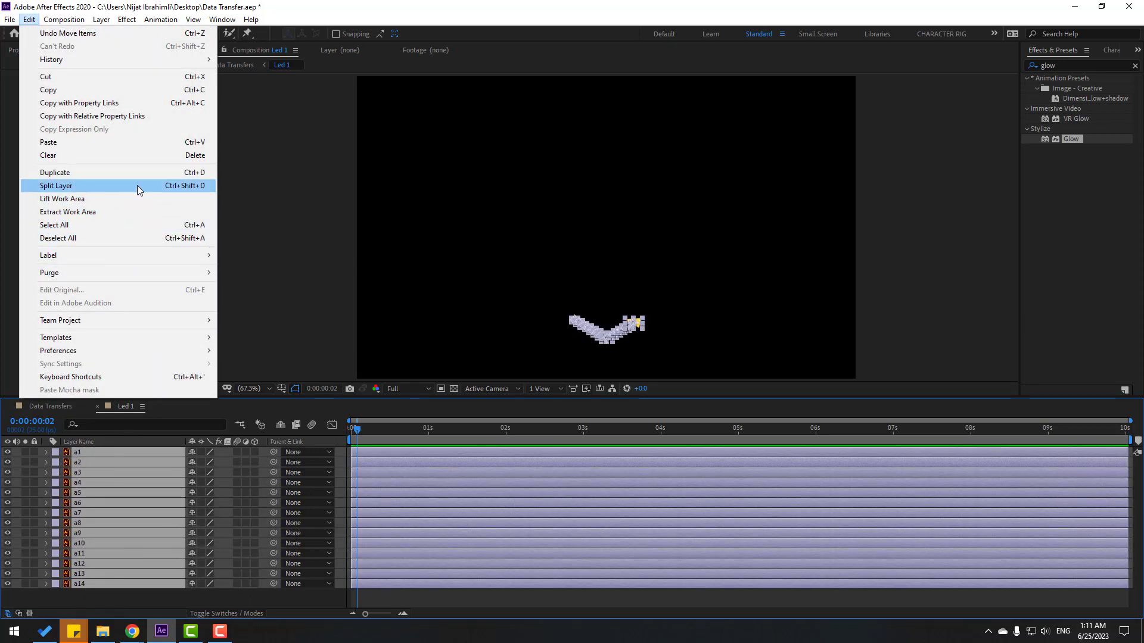
pyautogui.click(195, 186)
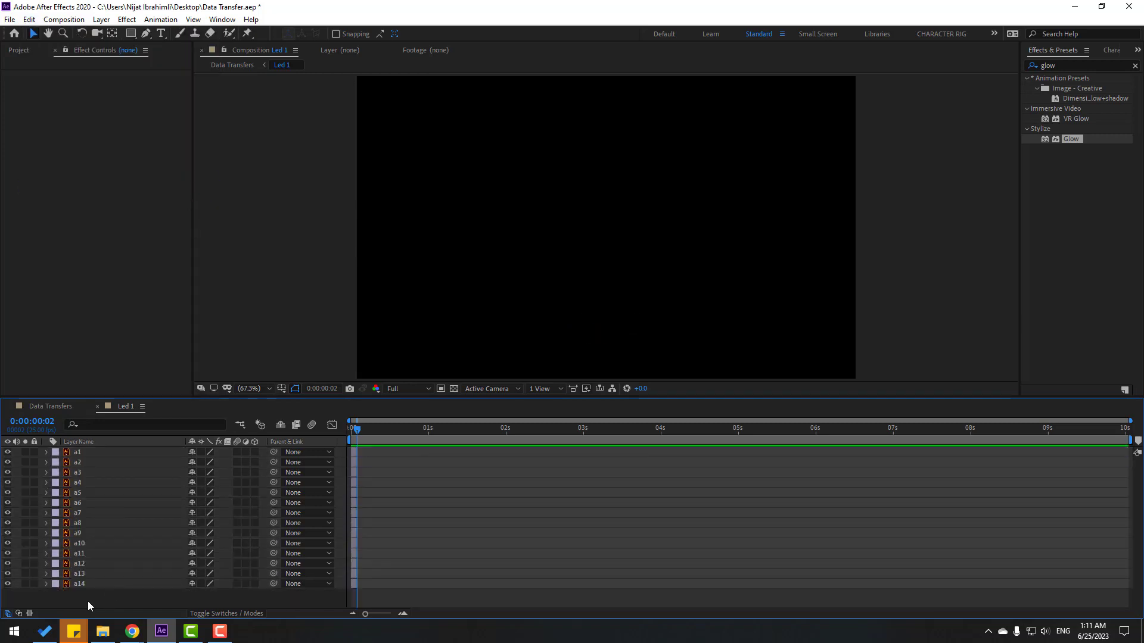
# Arrange layers a1 to a14 one after another in time with Sequence Layers, without overlap.
pyautogui.hotkey('ctrl', 'a')
pyautogui.rightClick(102, 484)
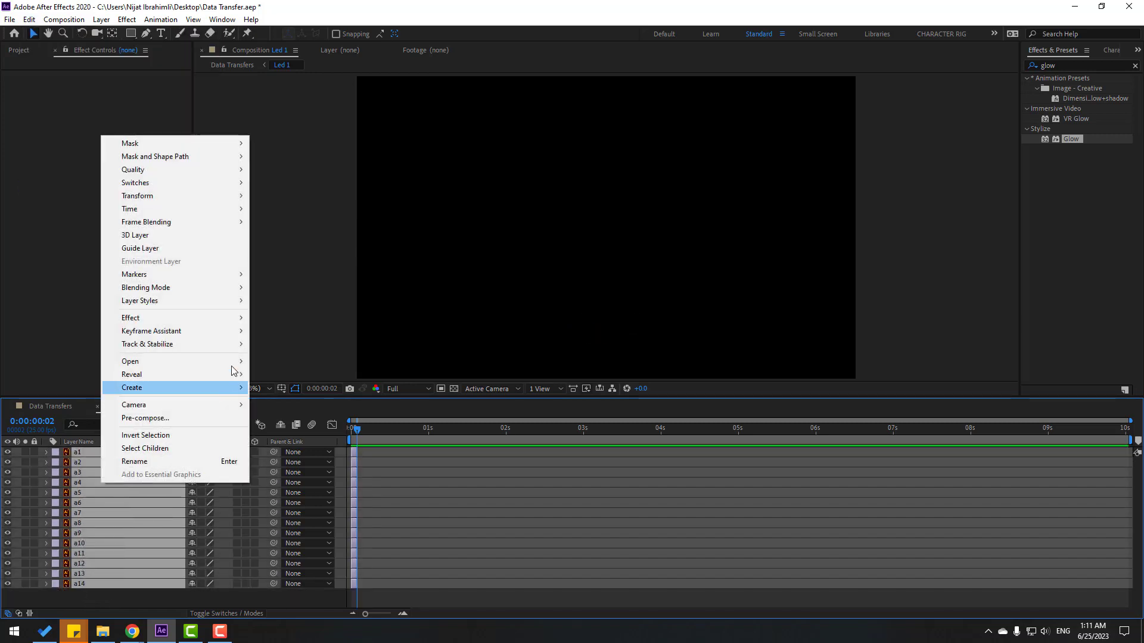
pyautogui.moveTo(223, 332)
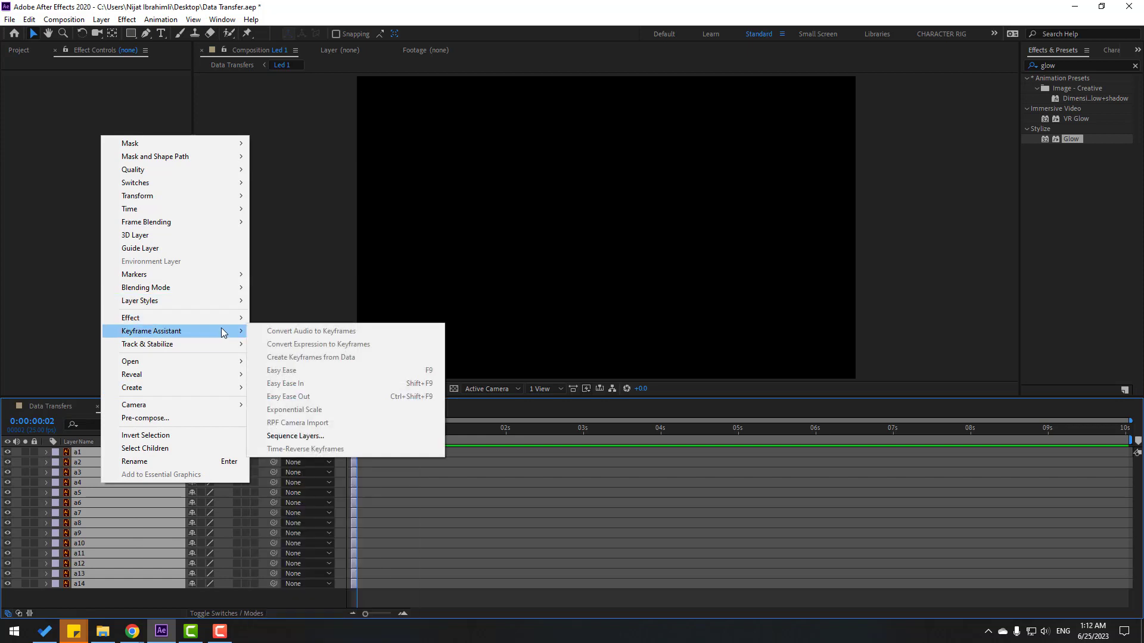
pyautogui.click(322, 436)
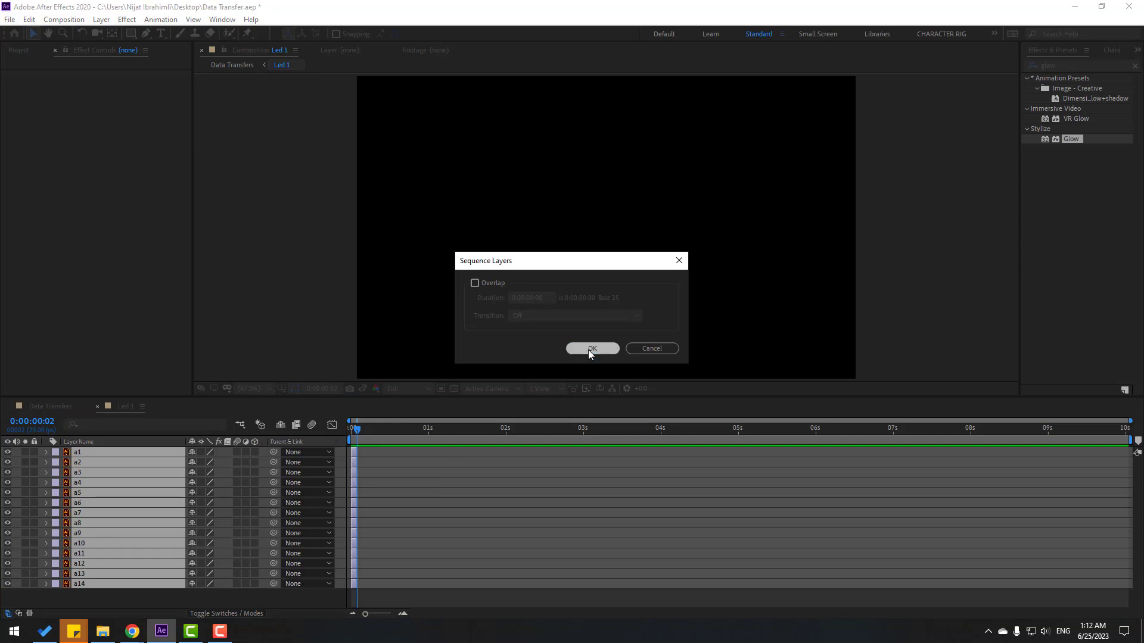
pyautogui.click(588, 349)
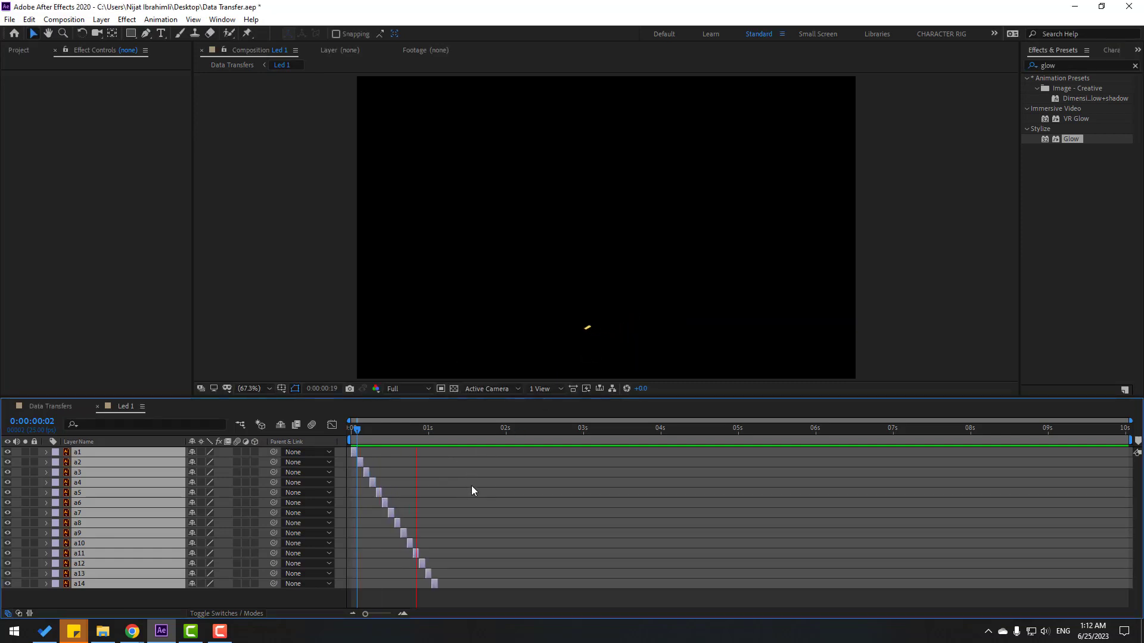
# End the Led 1 work area at the end of layer a14, trim the composition to it and preview.
pyautogui.click(437, 438)
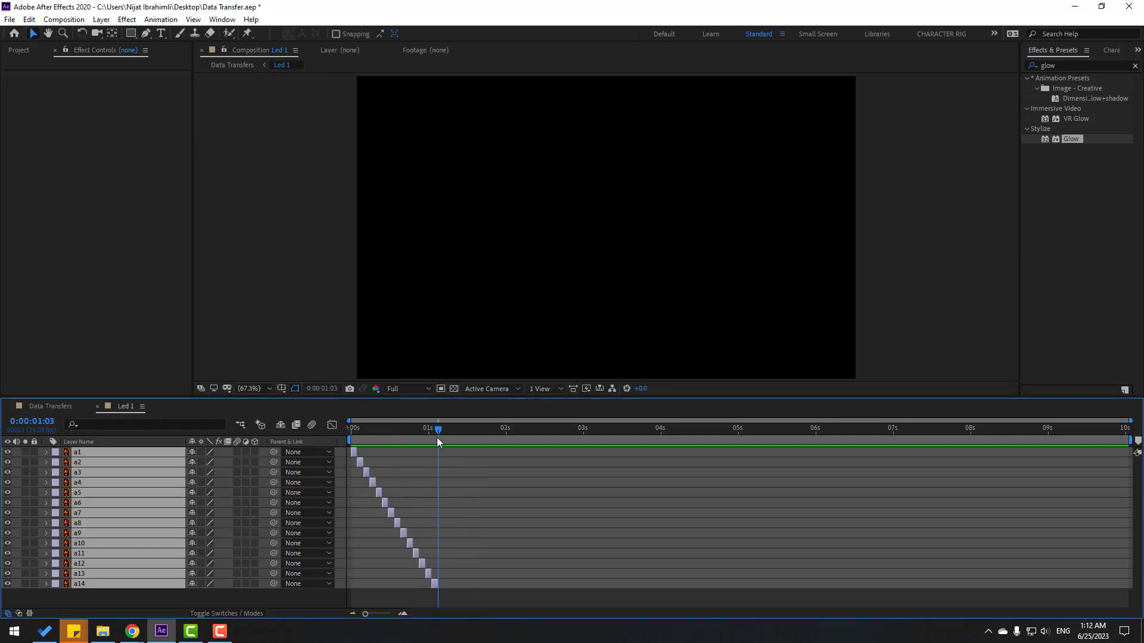
pyautogui.press(';')
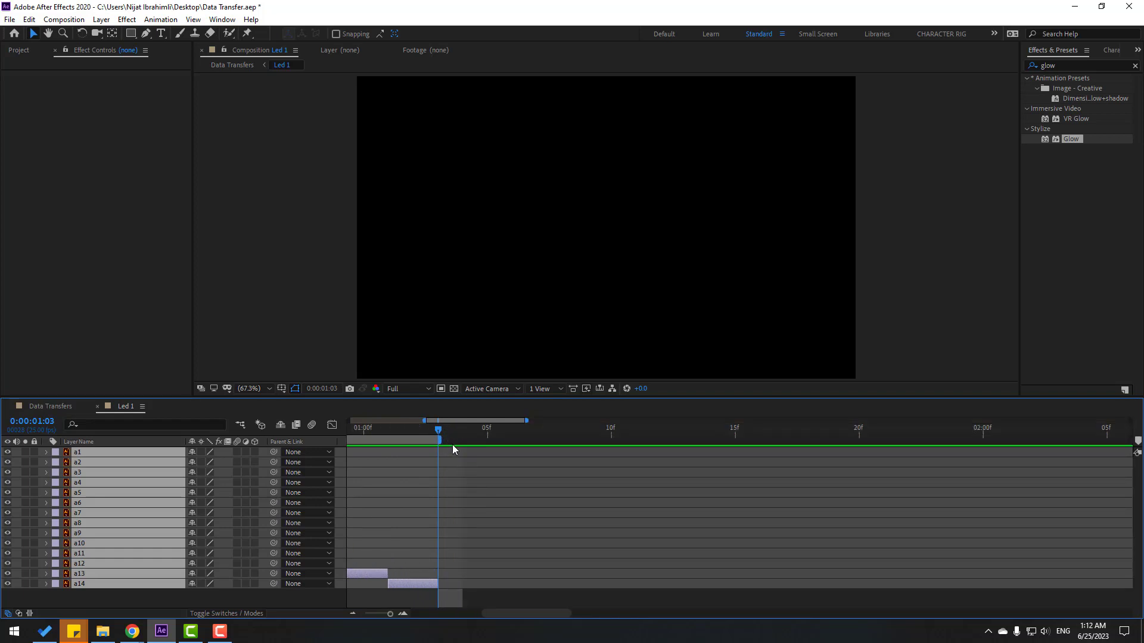
pyautogui.press(';')
pyautogui.rightClick(409, 438)
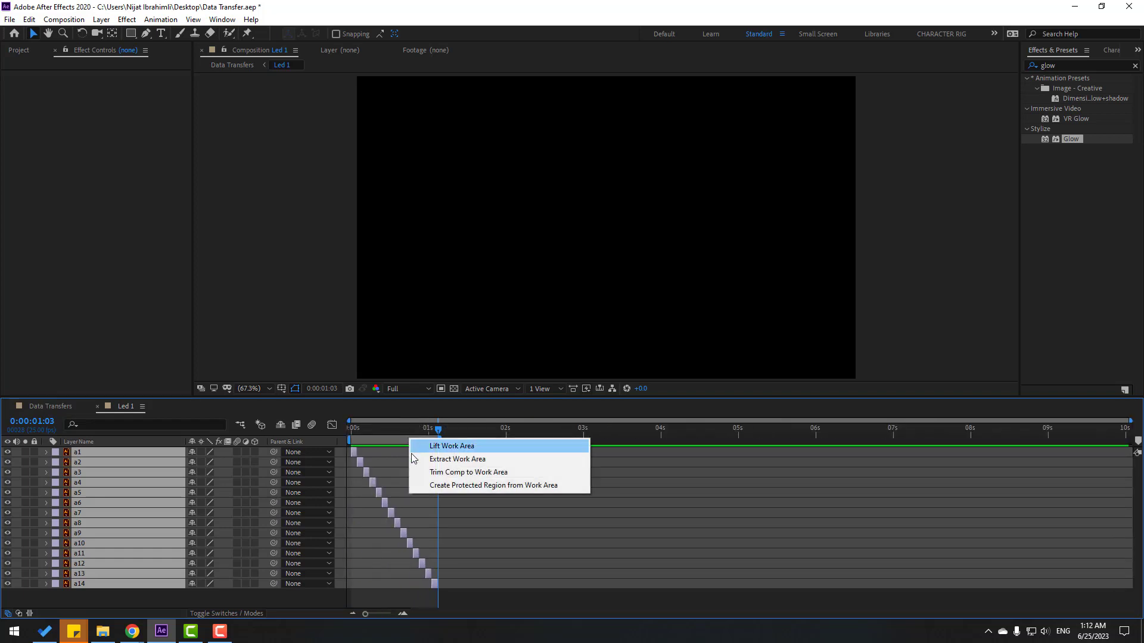
pyautogui.click(446, 472)
pyautogui.press('space')
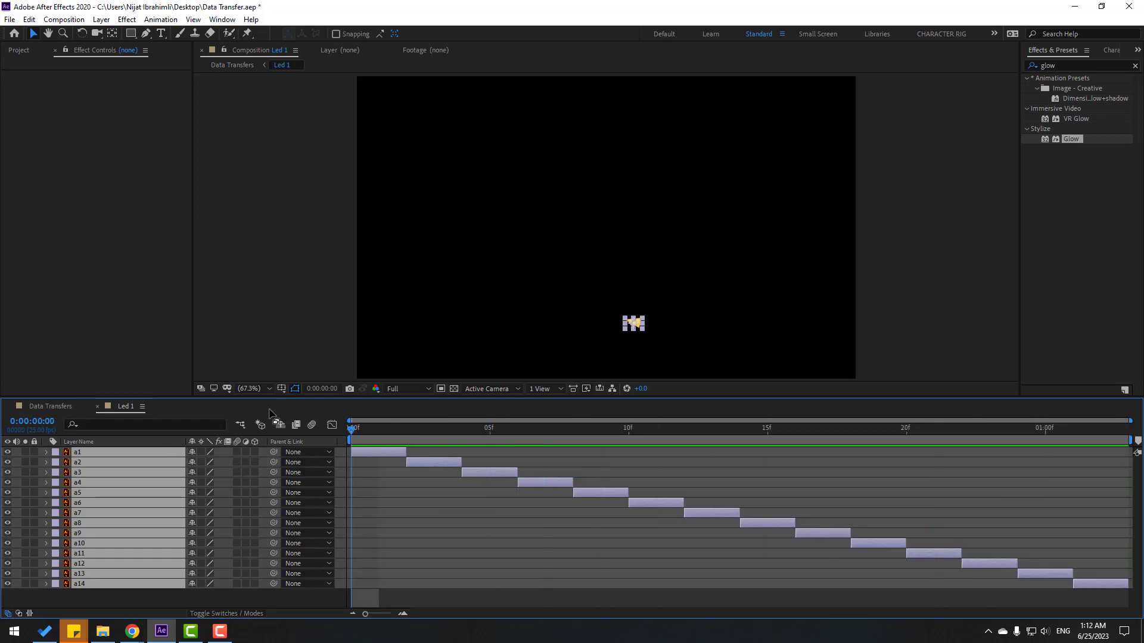
# Time-reverse the Led 1 layer in the Data Transfers composition and preview the arrow's new direction.
pyautogui.click(97, 406)
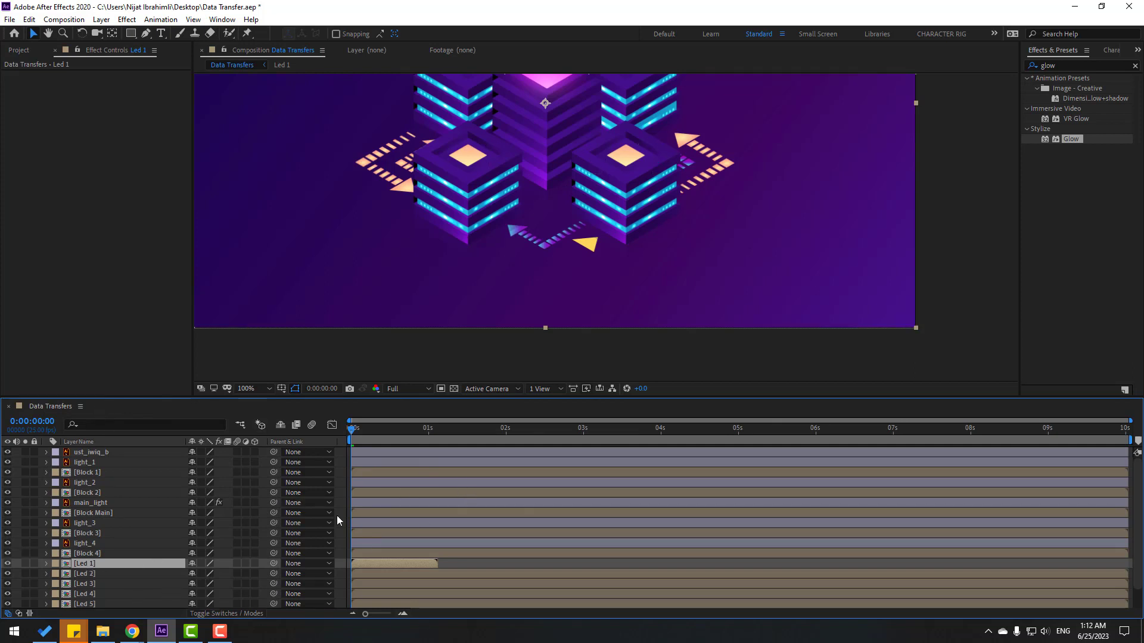
pyautogui.moveTo(365, 434)
pyautogui.mouseDown()
pyautogui.moveTo(405, 442)
pyautogui.moveTo(361, 447)
pyautogui.mouseUp()
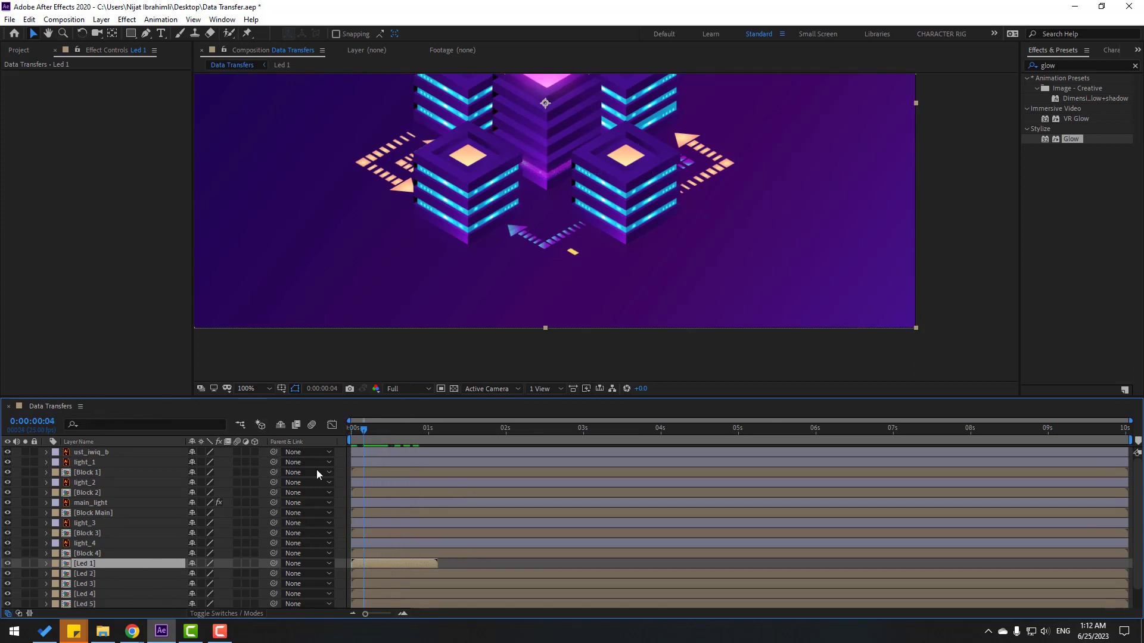
pyautogui.rightClick(96, 567)
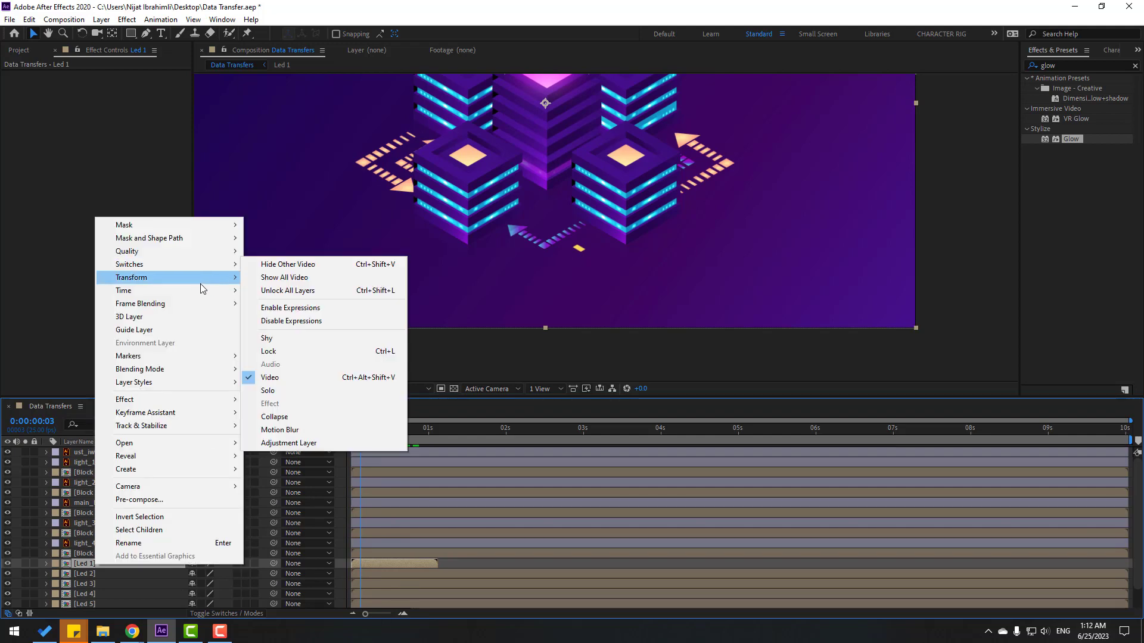
pyautogui.moveTo(198, 292)
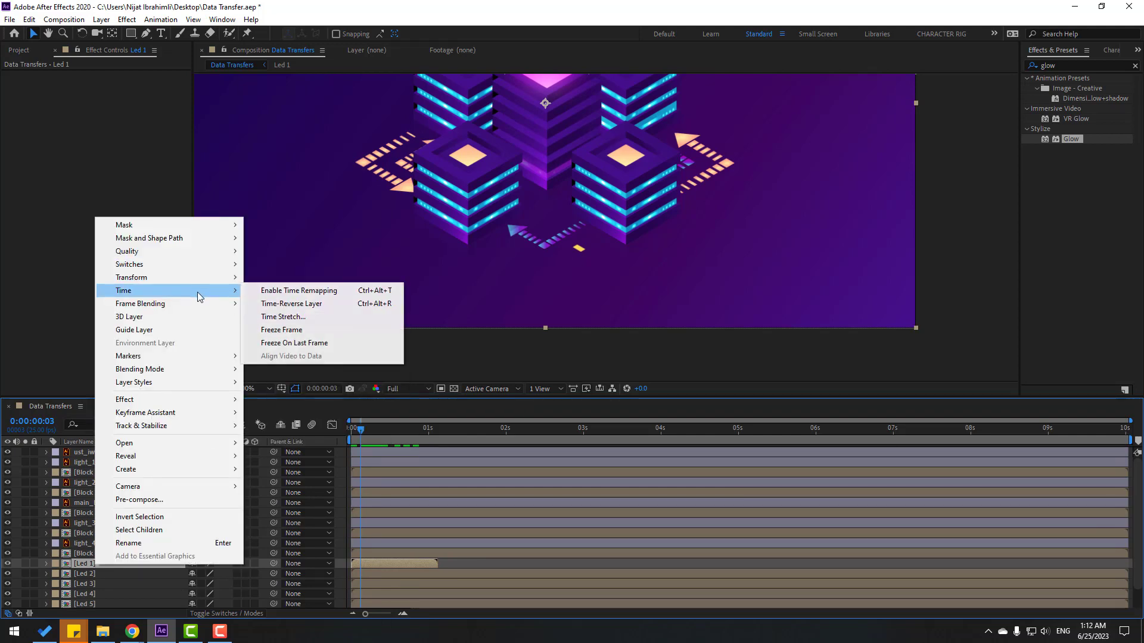
pyautogui.click(326, 302)
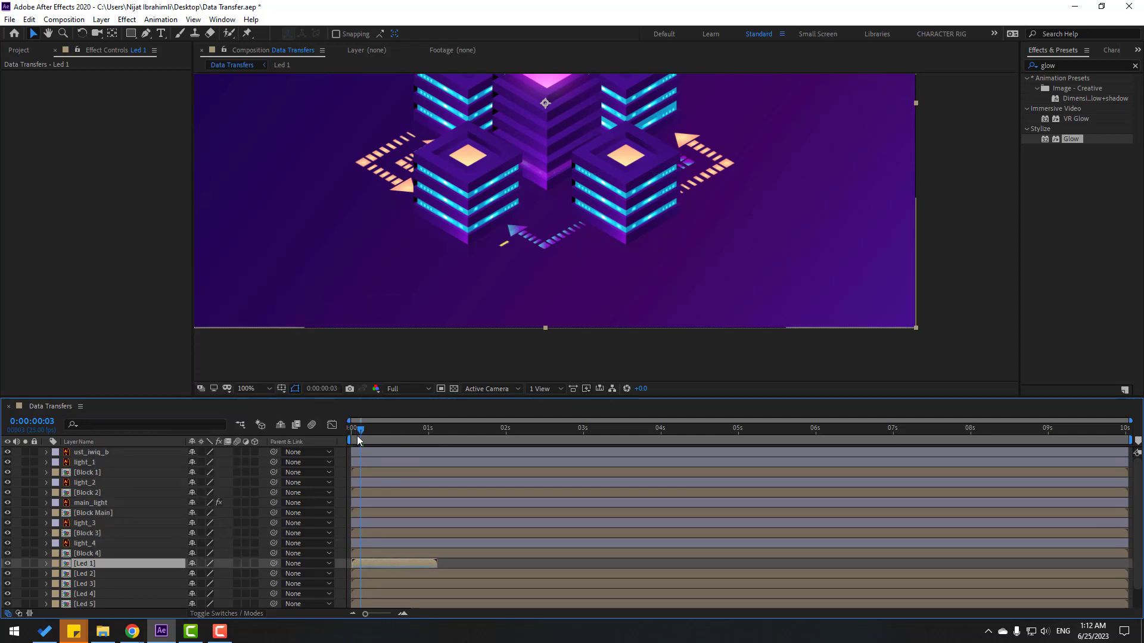
pyautogui.press('space')
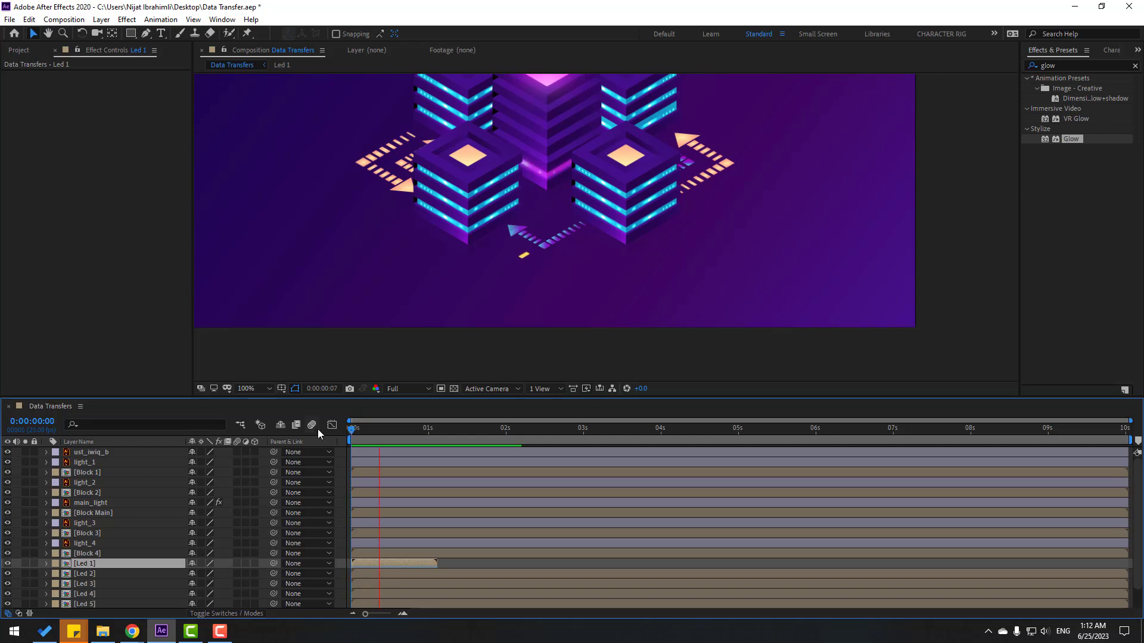
# Apply the Glow effect to the Led 1 layer with a Glow Radius of 30.
pyautogui.click(397, 429)
pyautogui.moveTo(1070, 141); pyautogui.dragTo(398, 561)
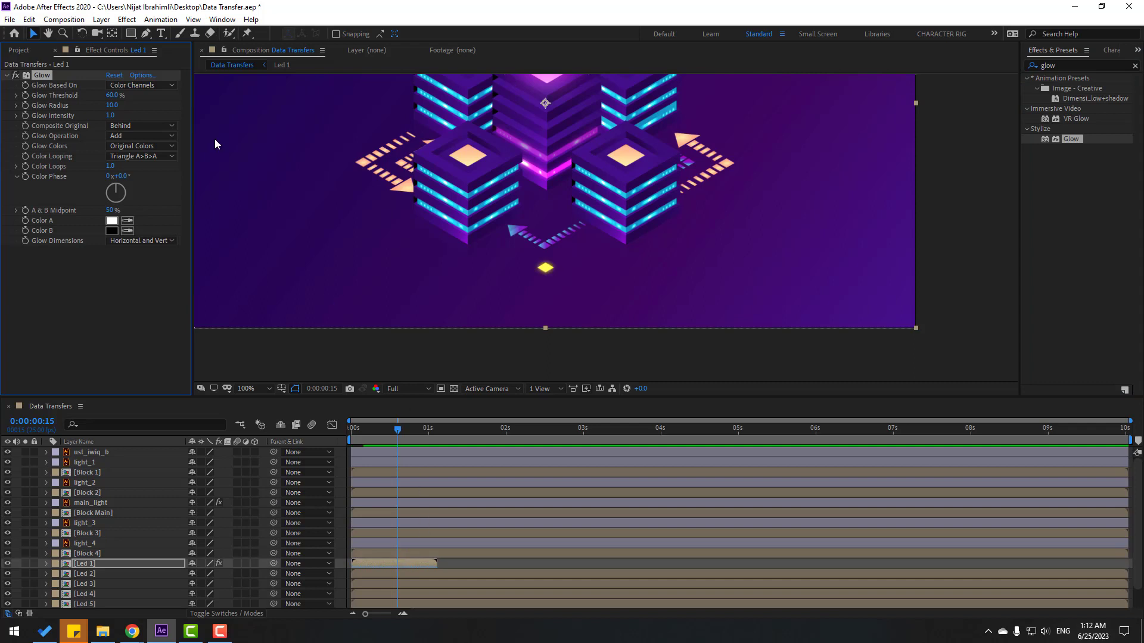
pyautogui.moveTo(115, 107); pyautogui.dragTo(128, 108)
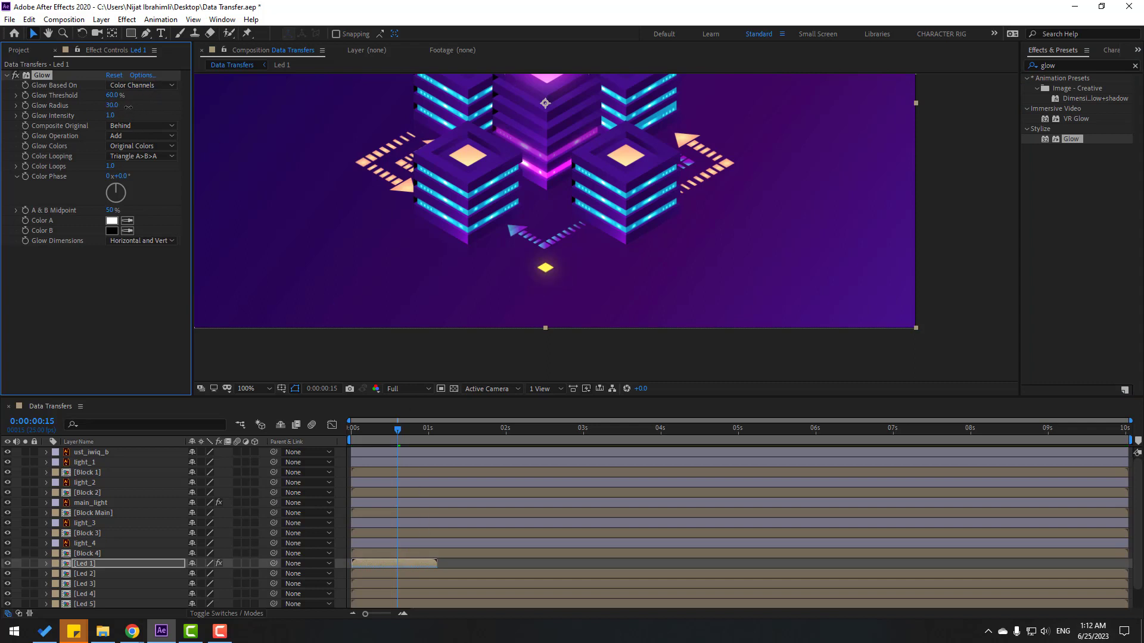
pyautogui.moveTo(358, 429); pyautogui.dragTo(375, 428)
# Duplicate the Glow effect on Led 1 and set the copy's Glow Radius to 11.
pyautogui.click(42, 73)
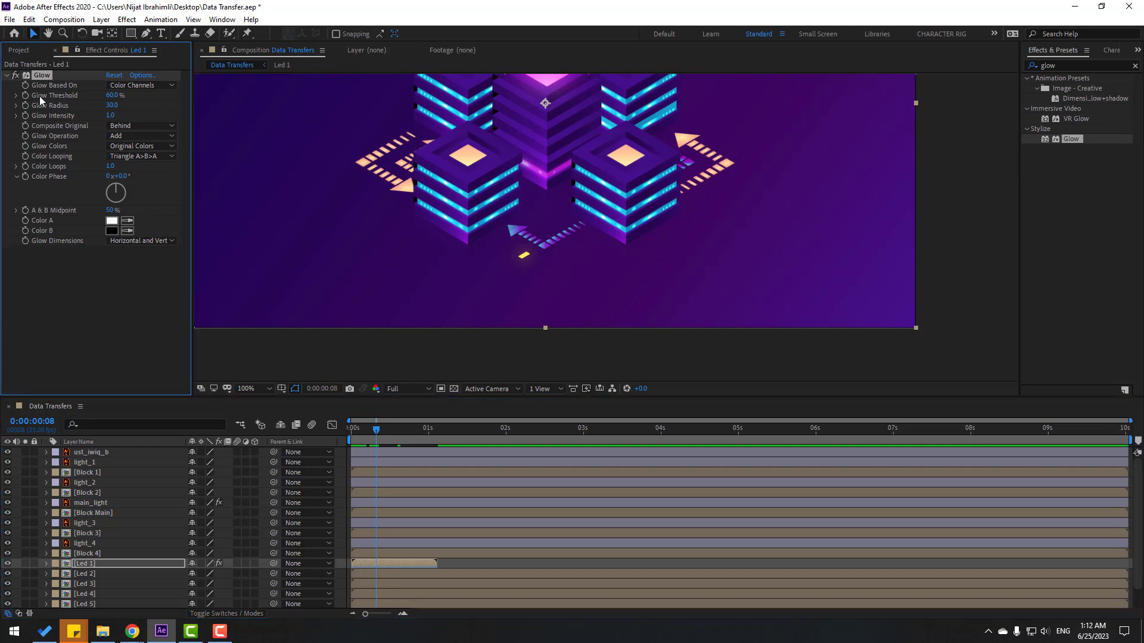
pyautogui.hotkey('ctrl', 'd')
pyautogui.scroll(3, 481, 295)
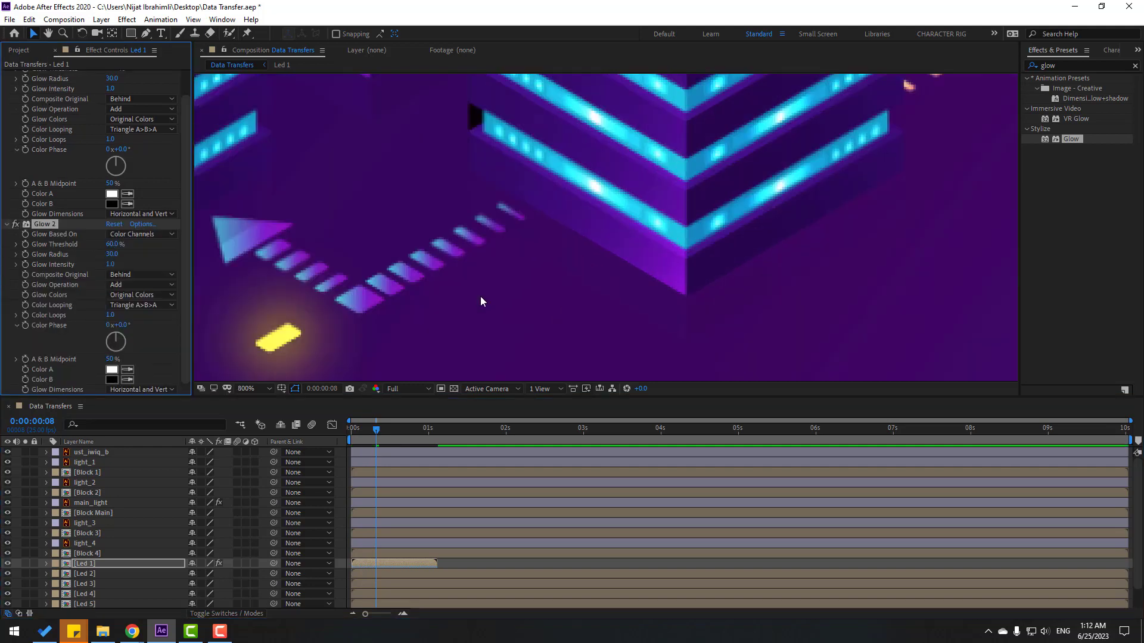
pyautogui.scroll(1, 313, 320)
pyautogui.scroll(-1, 368, 288)
pyautogui.moveTo(112, 255)
pyautogui.mouseDown()
pyautogui.moveTo(100, 256)
pyautogui.moveTo(110, 255)
pyautogui.mouseUp()
pyautogui.scroll(-2, 458, 279)
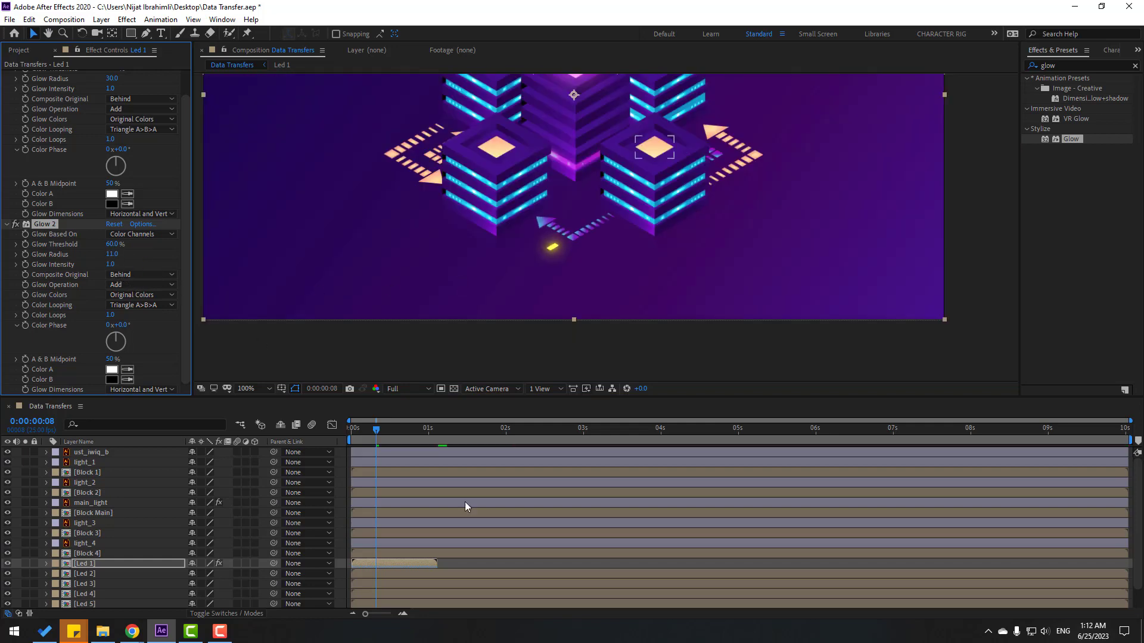
# Preview the doubly glowing Led 1 animation from the start of the timeline.
pyautogui.moveTo(366, 427); pyautogui.dragTo(311, 439)
pyautogui.press('space')
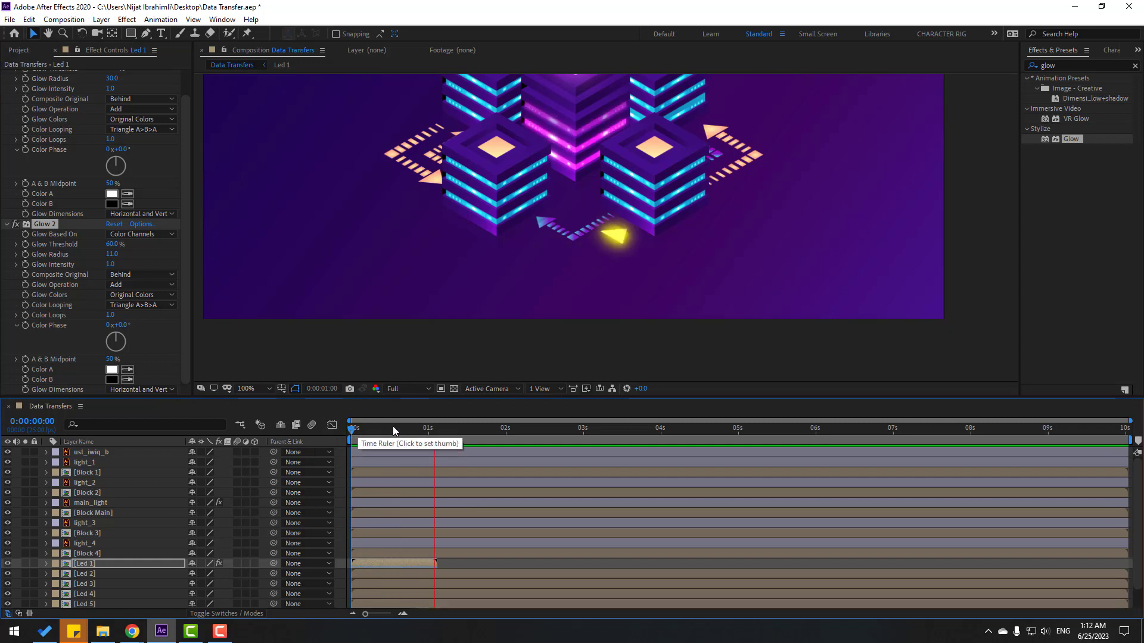
pyautogui.click(364, 431)
# Duplicate the Led 1 layer, start the copy where the original ends, and scrub through the repeated animation.
pyautogui.click(88, 566)
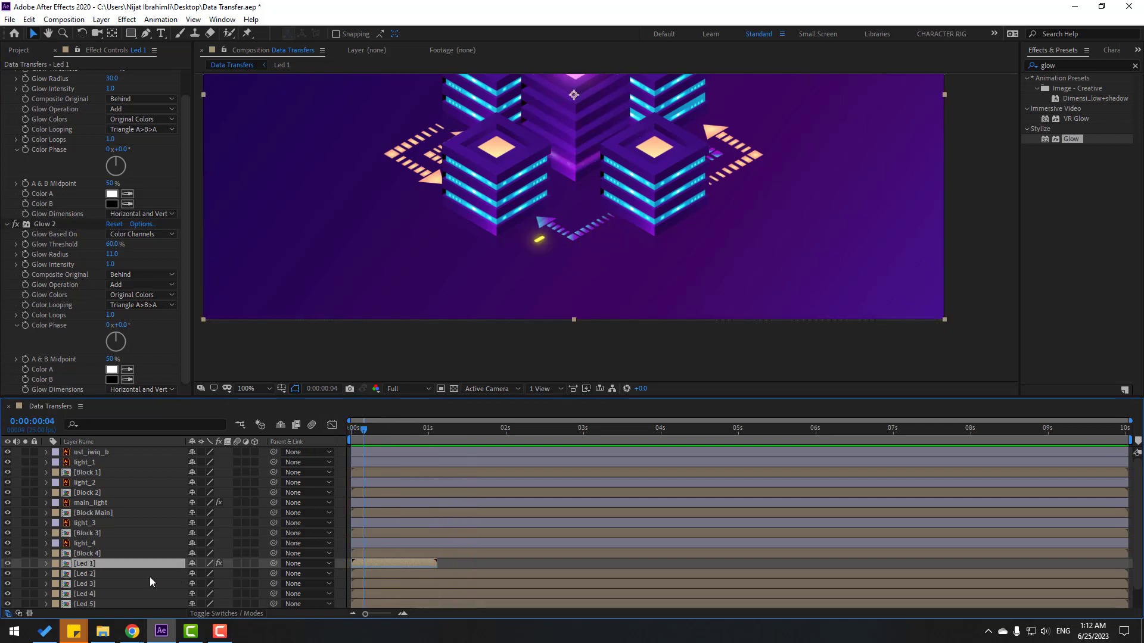
pyautogui.hotkey('ctrl', 'd')
pyautogui.moveTo(380, 566); pyautogui.dragTo(449, 565)
pyautogui.moveTo(410, 431); pyautogui.dragTo(464, 437)
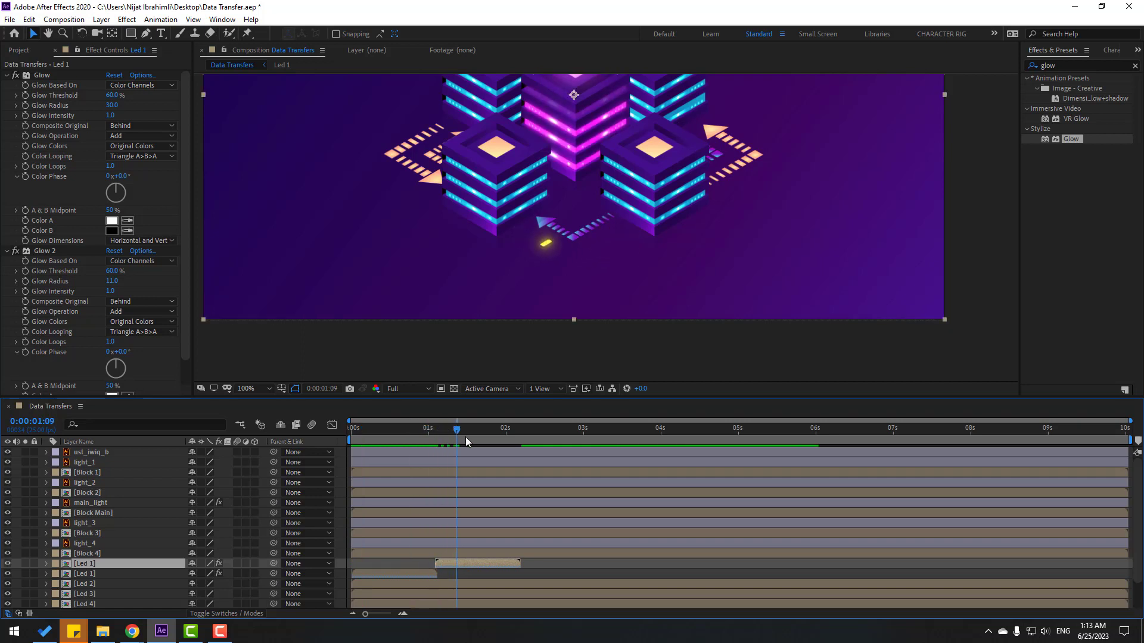
# Add seven more copies of Led 1 end to end in time, reaching almost the end of the 10-second timeline.
pyautogui.hotkey('ctrl', 'd')
pyautogui.moveTo(448, 565); pyautogui.dragTo(1053, 567)
pyautogui.hotkey('ctrl', 'd')
pyautogui.hotkey('ctrl', 'd')
pyautogui.hotkey('ctrl', 'd')
pyautogui.hotkey('ctrl', 'd')
pyautogui.hotkey('ctrl', 'd')
pyautogui.hotkey('ctrl', 'd')
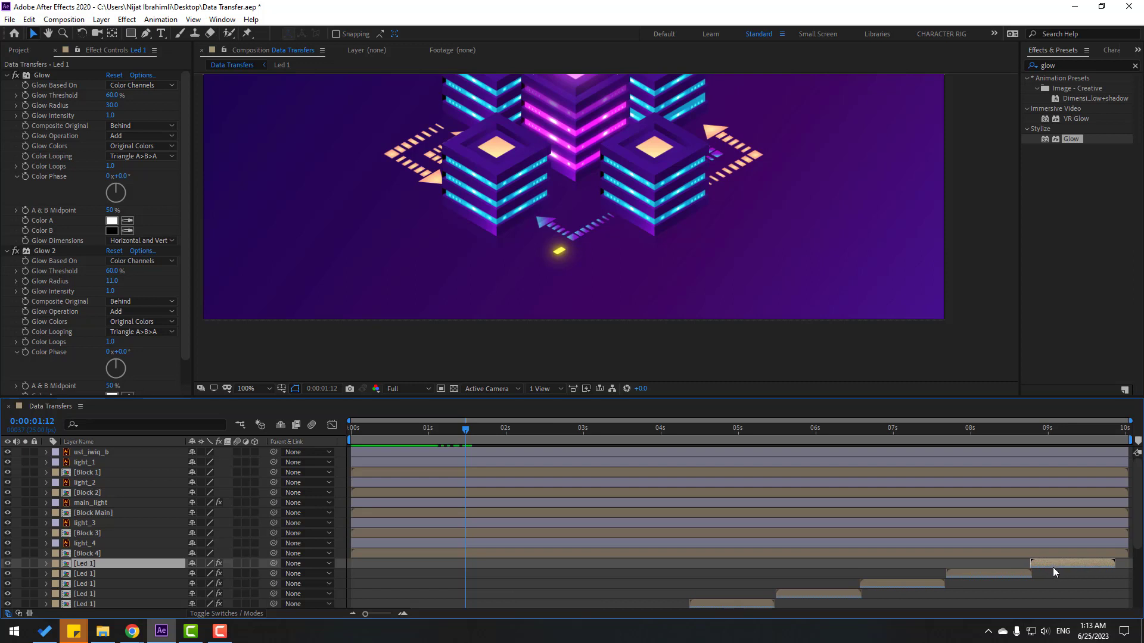
# Play back the repeated Led 1 animation with the whole composition fitted in view.
pyautogui.press('space')
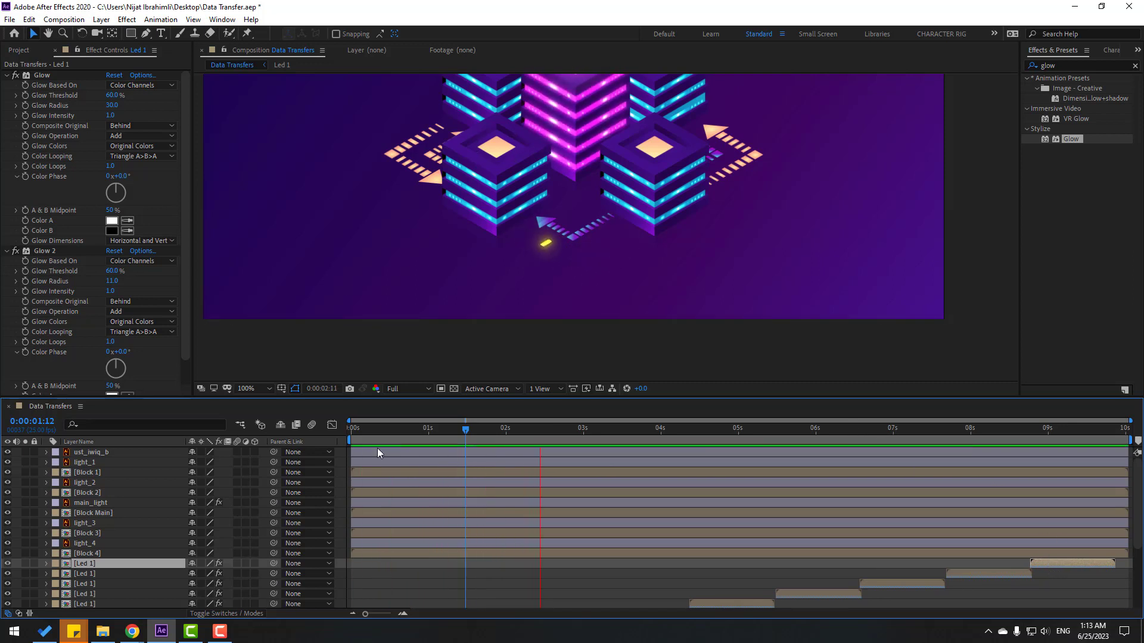
pyautogui.click(248, 389)
pyautogui.click(266, 414)
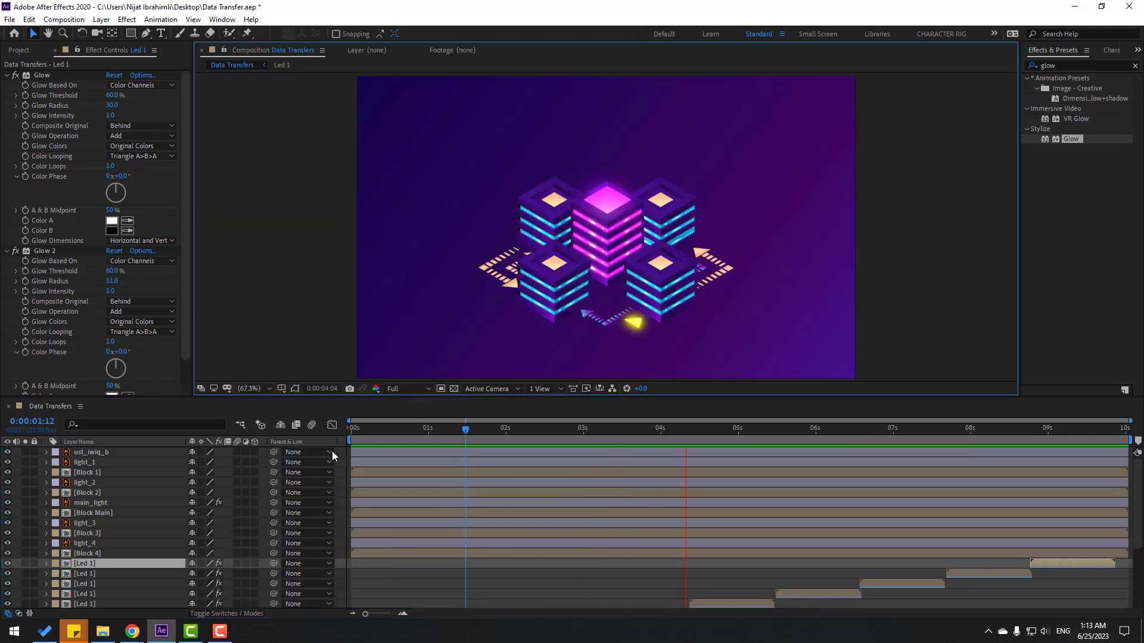
pyautogui.click(360, 435)
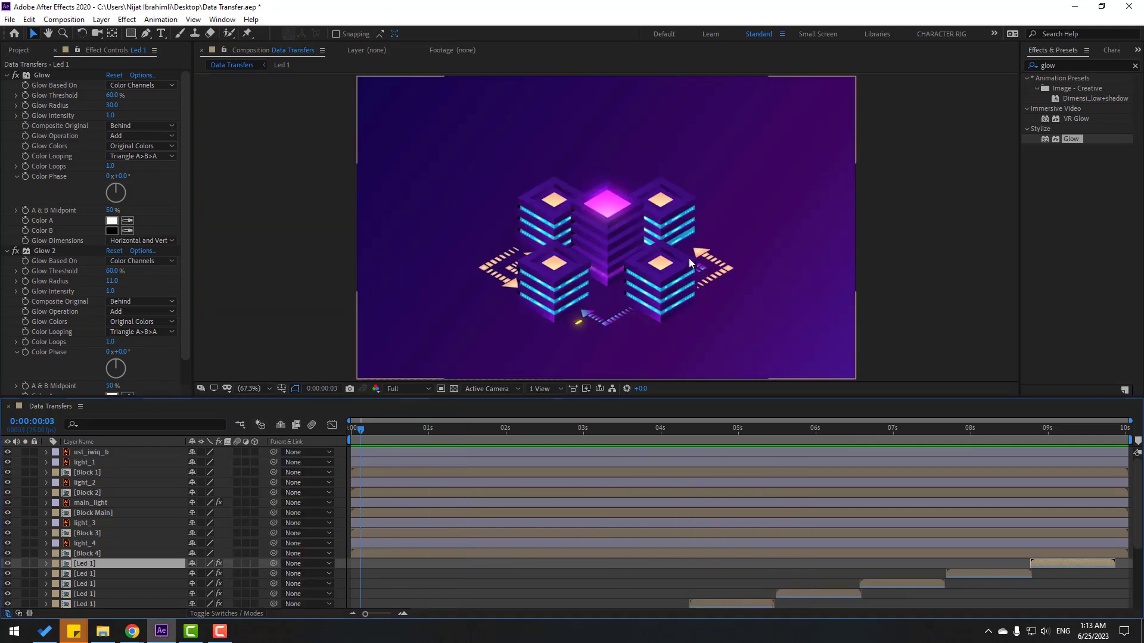
pyautogui.press('space')
pyautogui.click(424, 576)
pyautogui.press('Home')
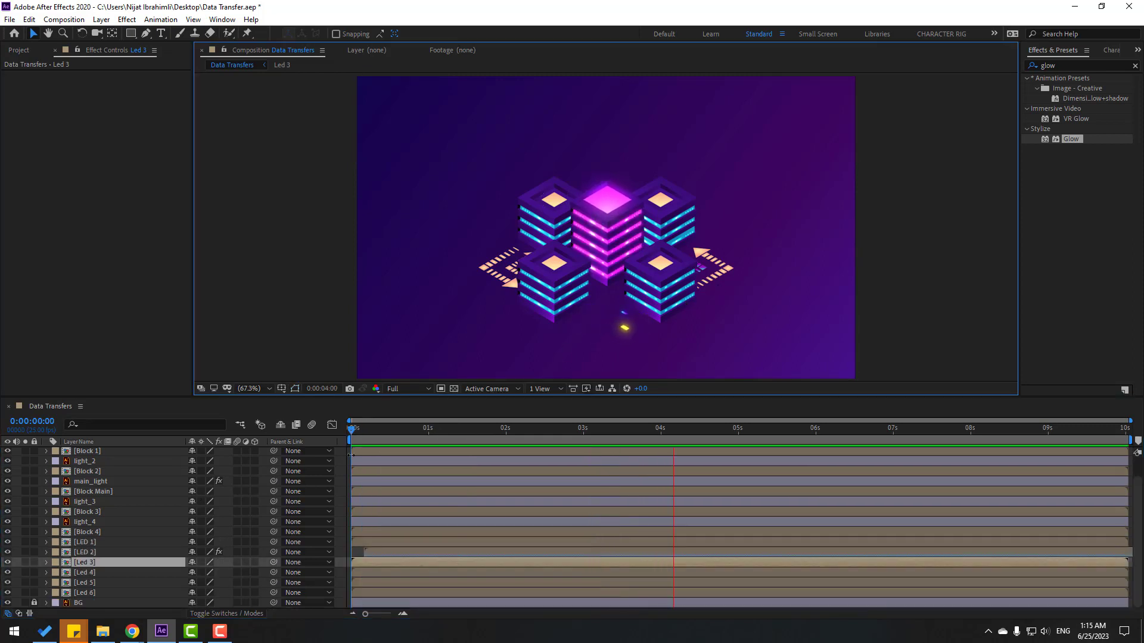
pyautogui.click(395, 434)
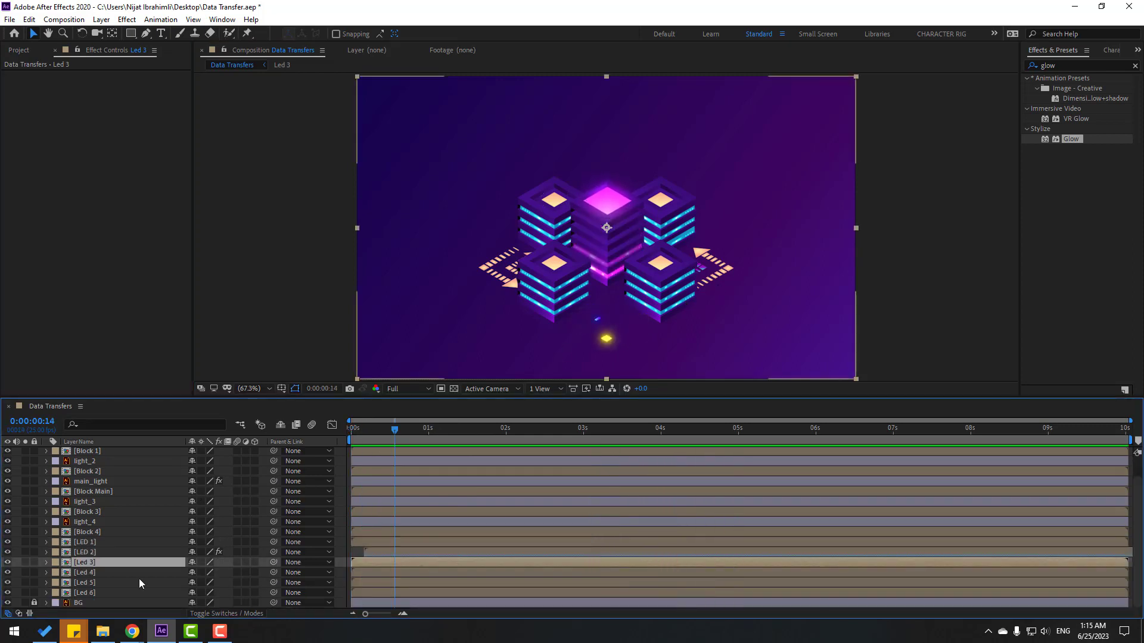
# Open the Led 3 composition and stagger layers c13, c12, c11 and c10 to start at frames 2, 4, 6 and 8.
pyautogui.doubleClick(88, 563)
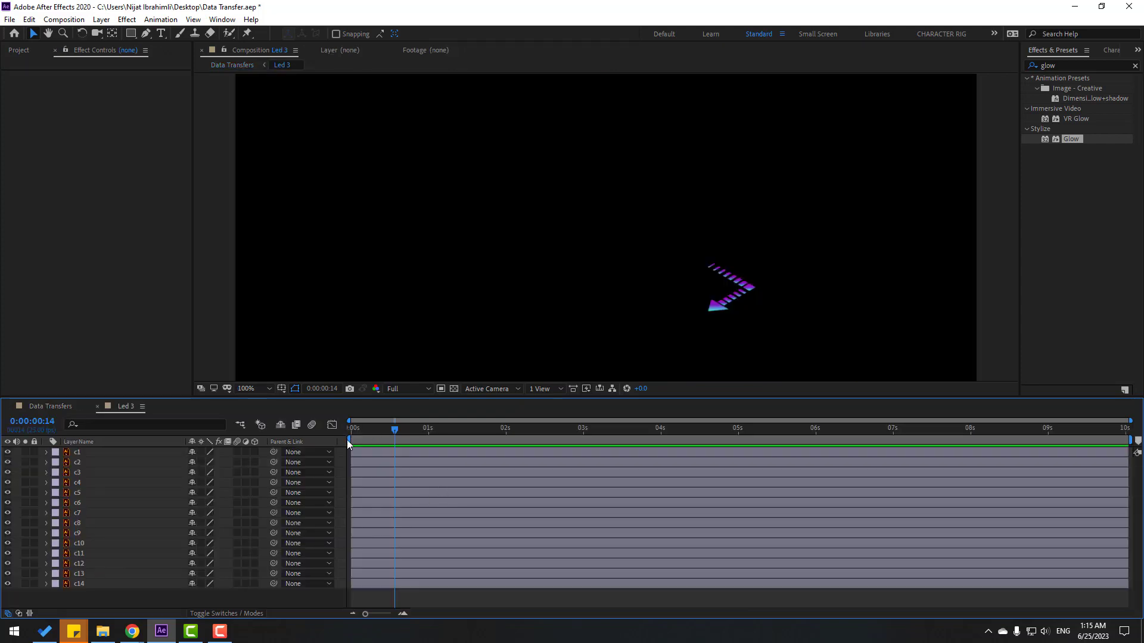
pyautogui.click(353, 432)
pyautogui.click(80, 583)
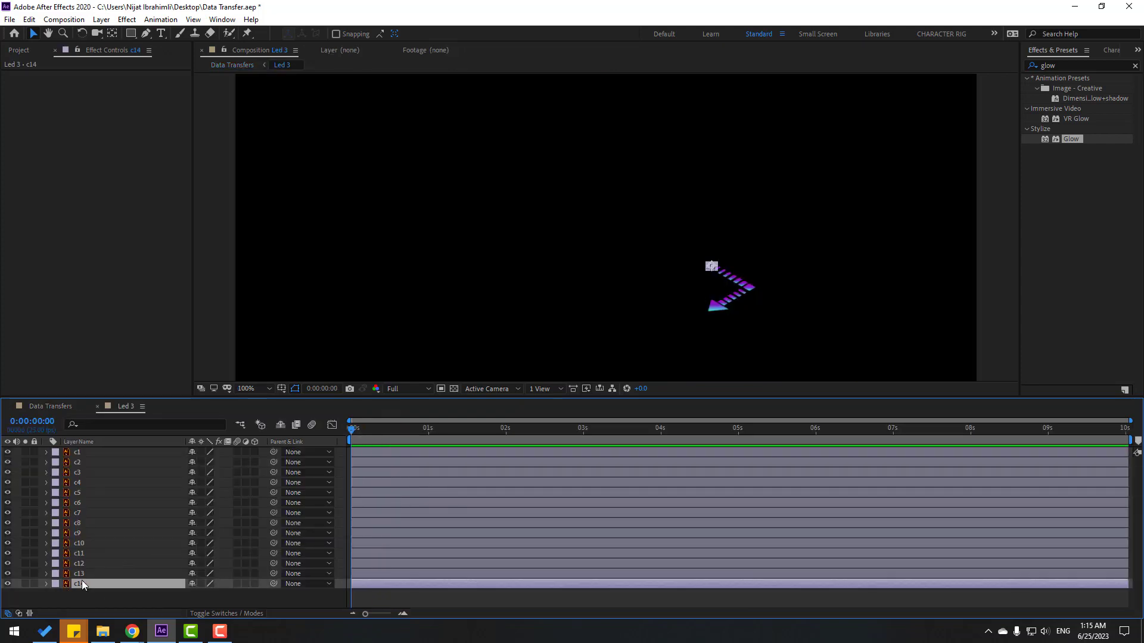
pyautogui.click(81, 575)
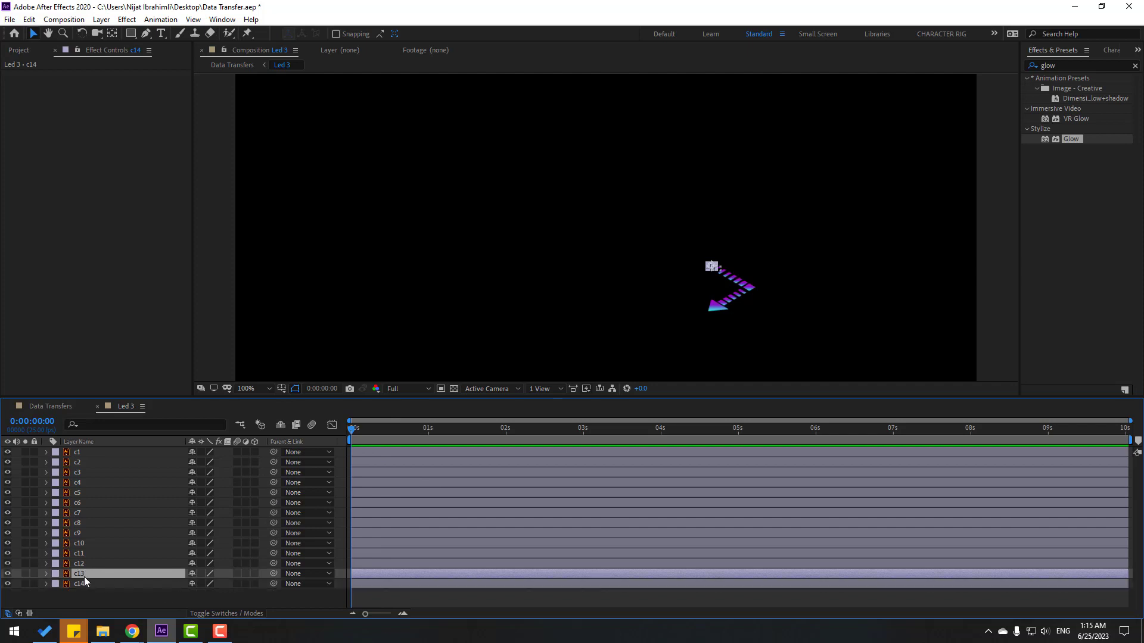
pyautogui.scroll(3, 374, 554)
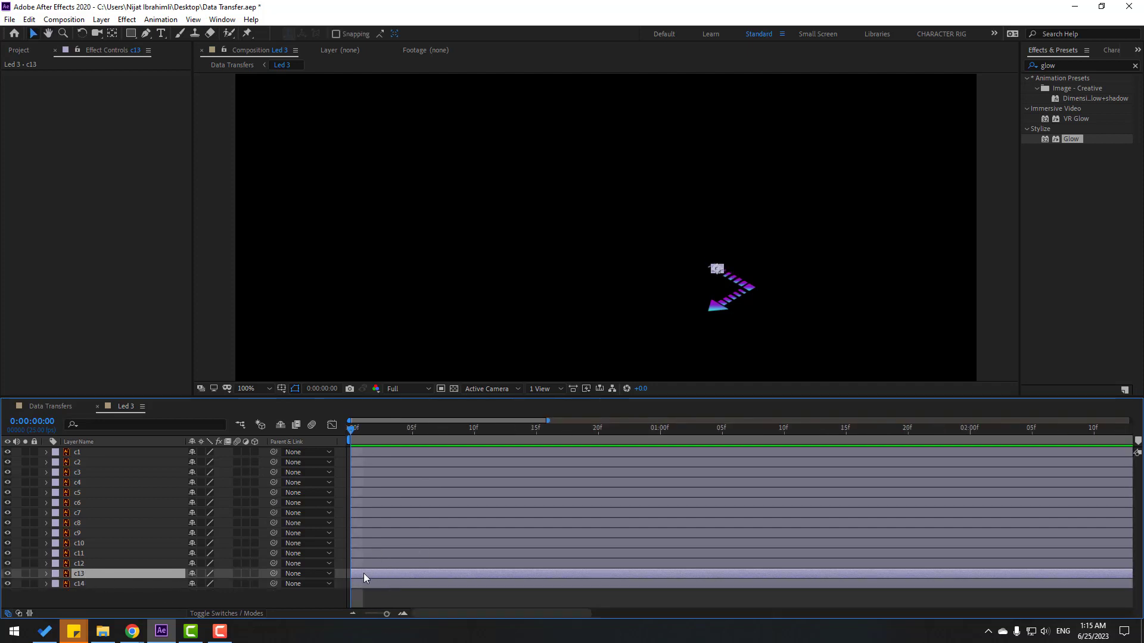
pyautogui.moveTo(373, 573); pyautogui.dragTo(446, 553)
pyautogui.moveTo(372, 544); pyautogui.dragTo(470, 543)
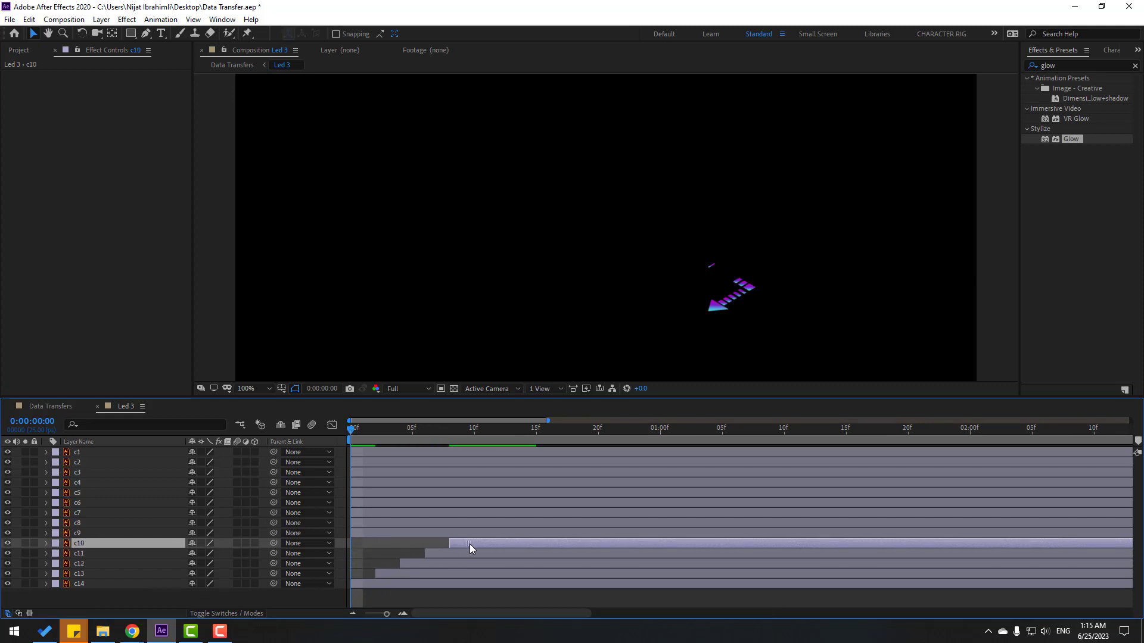
# Stagger layers c9, c8, c7, c6 and c5 to start at frames 10, 12, 14, 16 and 18.
pyautogui.moveTo(373, 535); pyautogui.dragTo(508, 534)
pyautogui.moveTo(367, 520); pyautogui.dragTo(527, 524)
pyautogui.moveTo(379, 513); pyautogui.dragTo(518, 524)
pyautogui.moveTo(417, 503); pyautogui.dragTo(569, 507)
pyautogui.click(491, 494)
pyautogui.moveTo(392, 493); pyautogui.dragTo(603, 495)
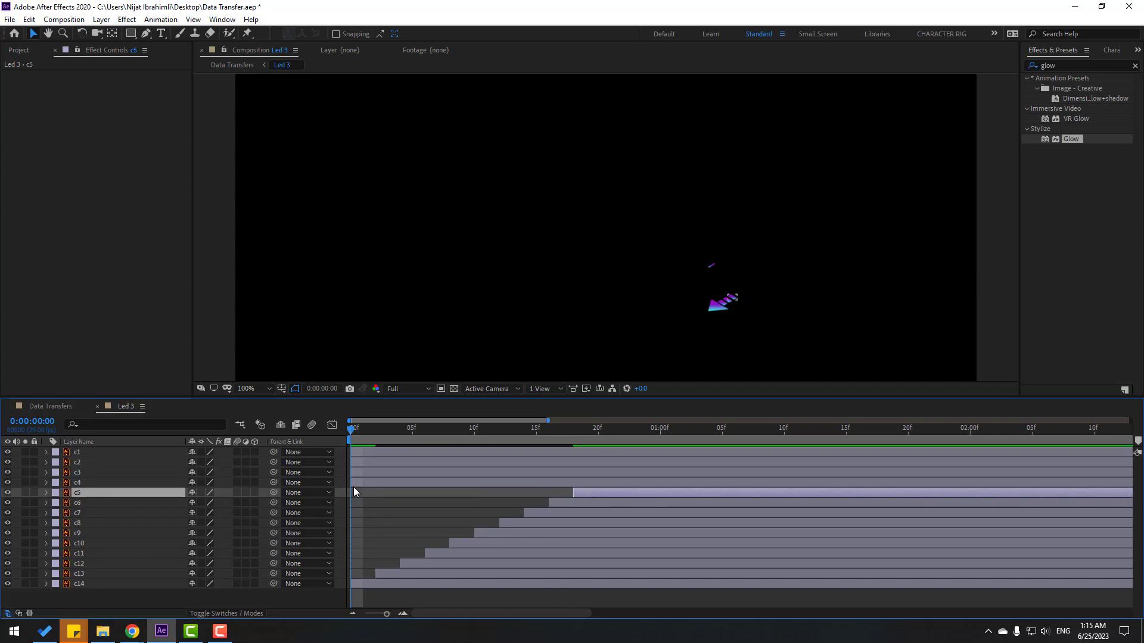
# Shift layer c4 to start at frame 22, c3 at 1:00, c2 at 1:03 and c1 at 1:06.
pyautogui.moveTo(363, 483); pyautogui.dragTo(623, 485)
pyautogui.click(617, 487)
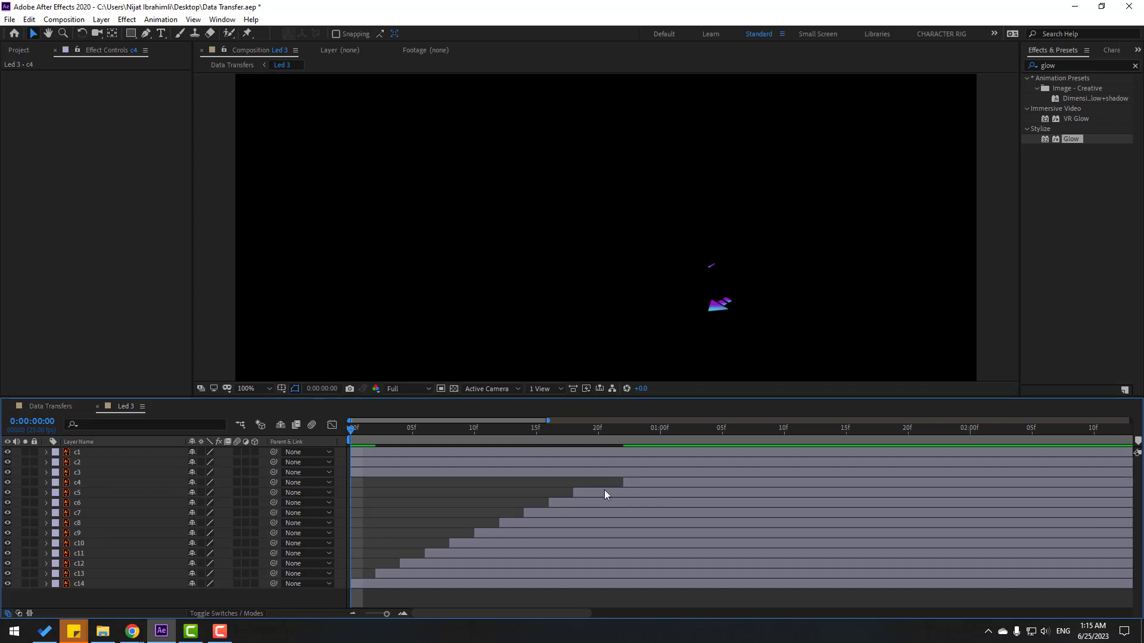
pyautogui.moveTo(362, 474); pyautogui.dragTo(666, 475)
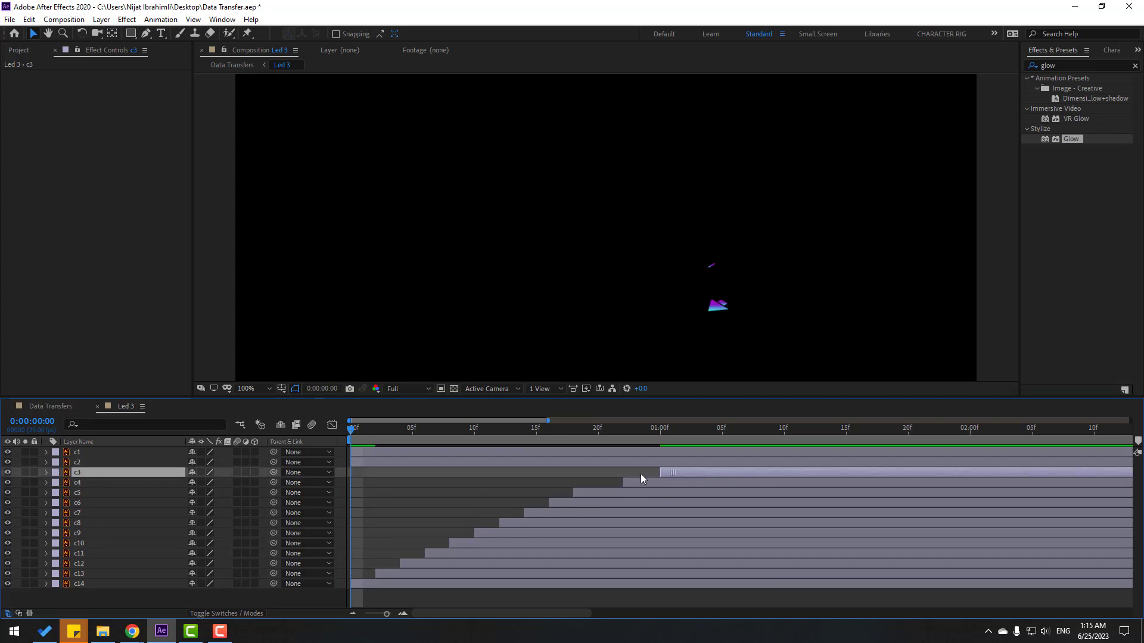
pyautogui.moveTo(397, 463); pyautogui.dragTo(733, 465)
pyautogui.moveTo(372, 452); pyautogui.dragTo(766, 456)
pyautogui.click(715, 463)
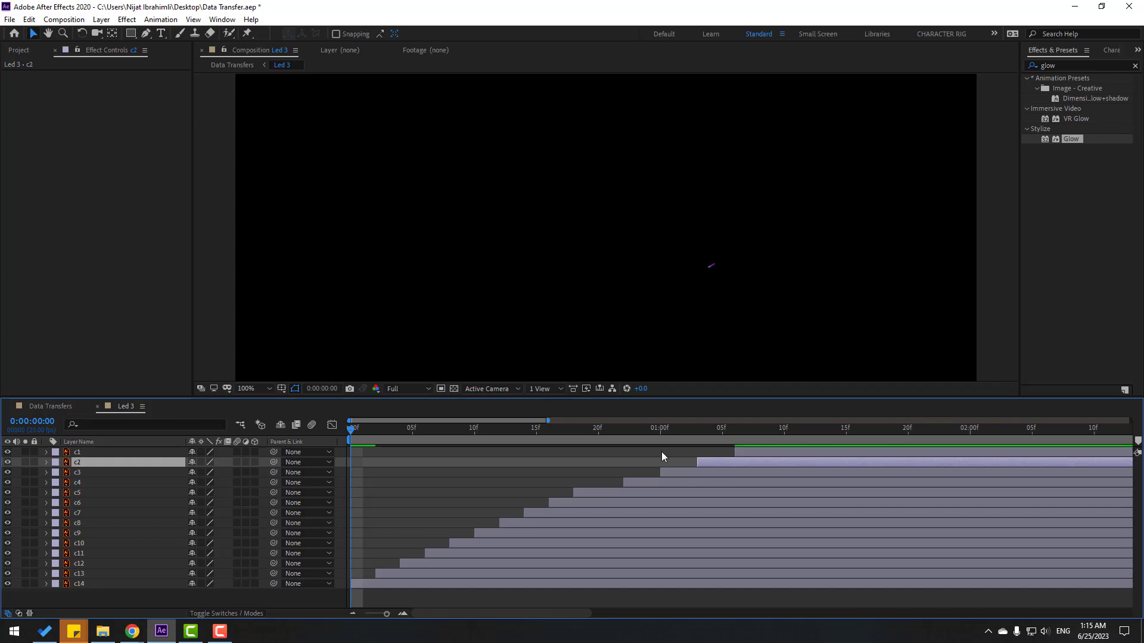
# Fit the Led 3 composition in view and preview the arrow segments appearing one after another.
pyautogui.click(243, 392)
pyautogui.click(295, 409)
pyautogui.press('space')
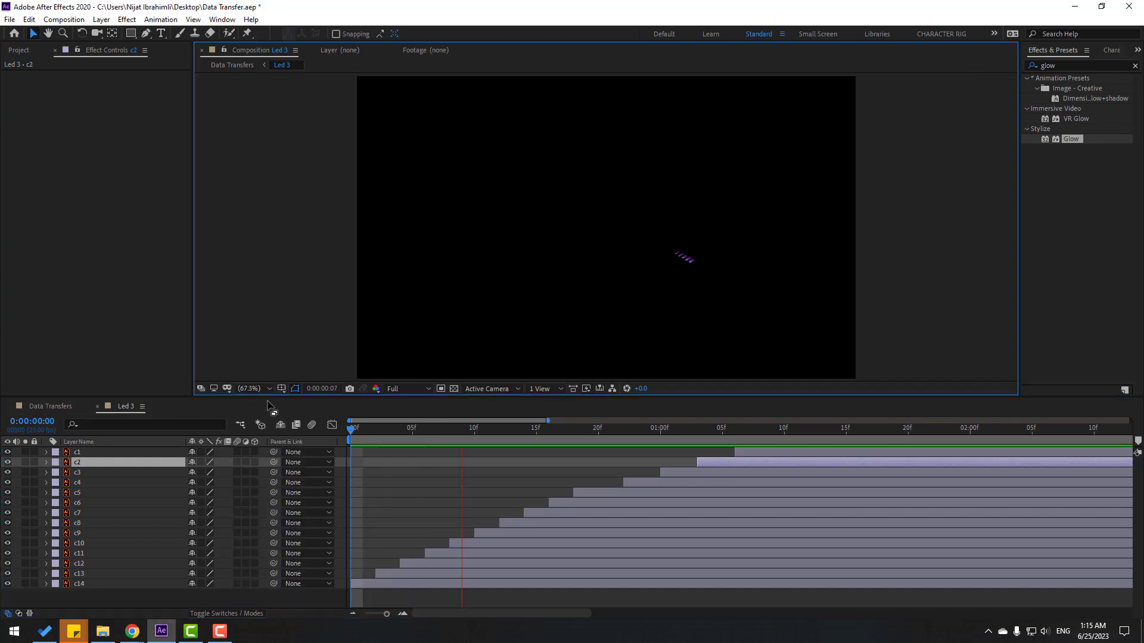
pyautogui.moveTo(692, 430); pyautogui.dragTo(781, 430)
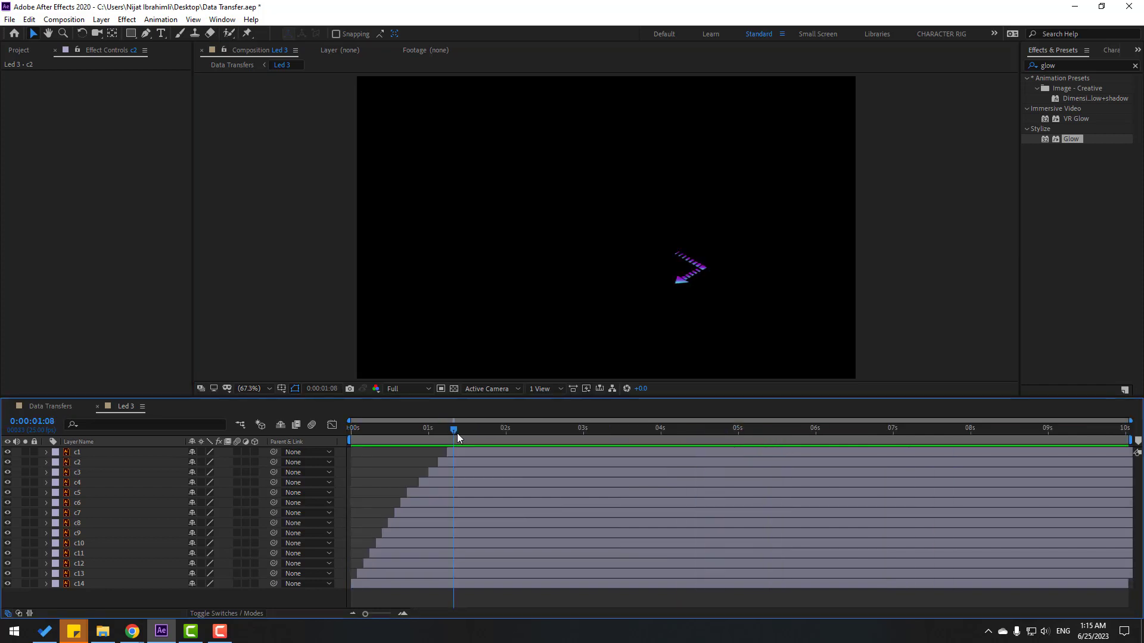
# Split layer c14 at 0:00:01:13 and delete the part after the split.
pyautogui.moveTo(457, 434); pyautogui.dragTo(470, 433)
pyautogui.click(88, 584)
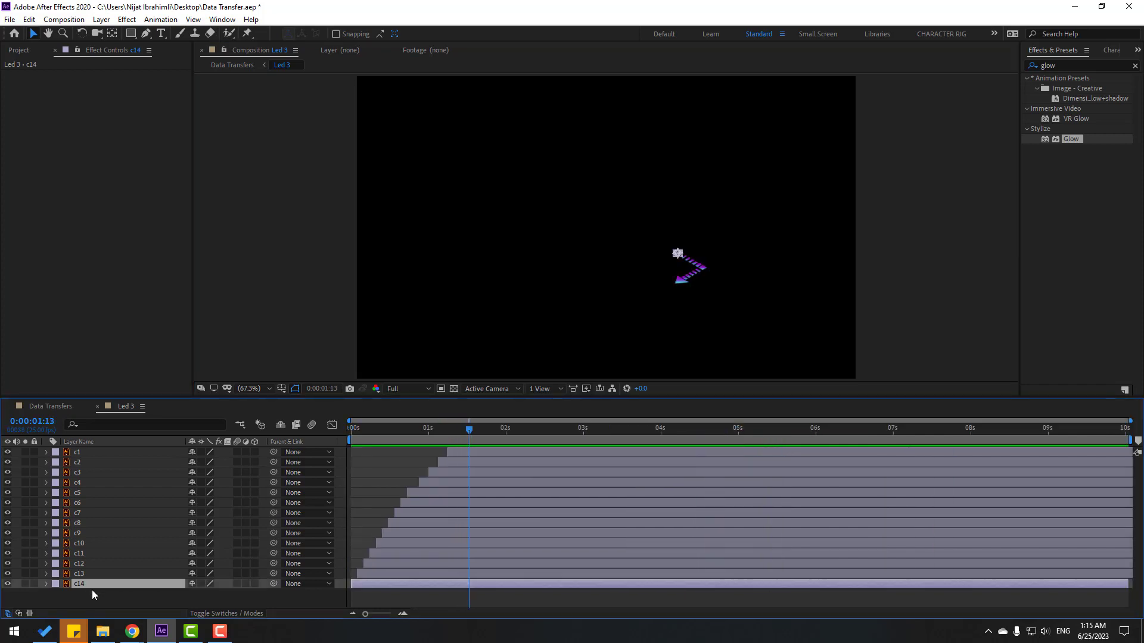
pyautogui.click(29, 19)
pyautogui.click(56, 186)
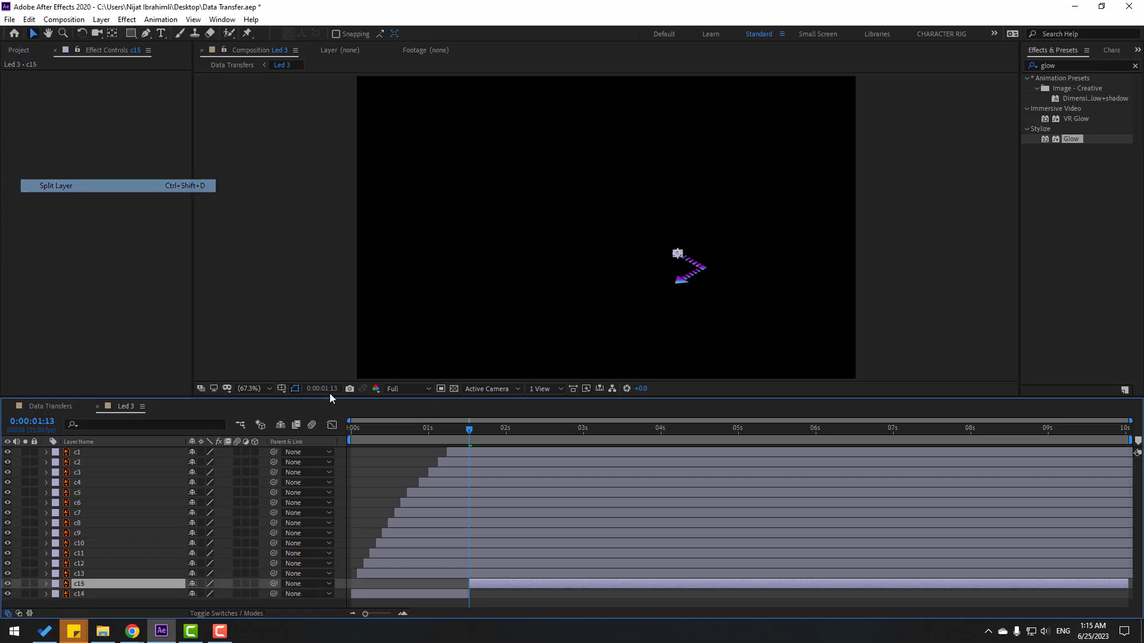
# Split layer c13 two frames further on, at 0:00:01:15, and delete the part after the split.
pyautogui.click(78, 575)
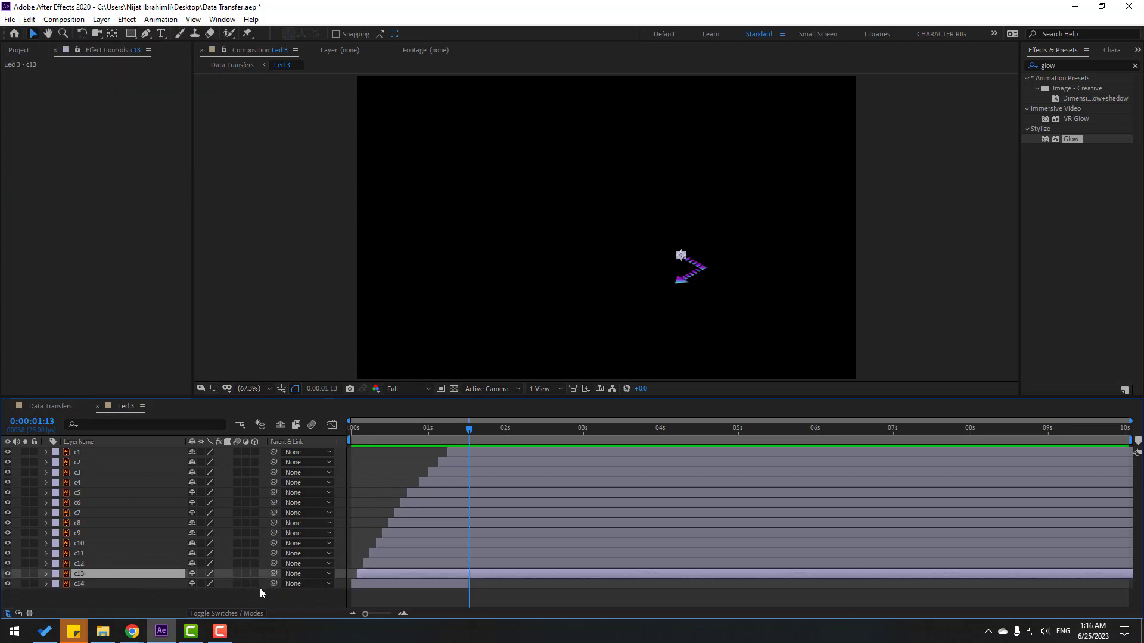
pyautogui.press('pagedown')
pyautogui.press('pagedown')
pyautogui.click(29, 19)
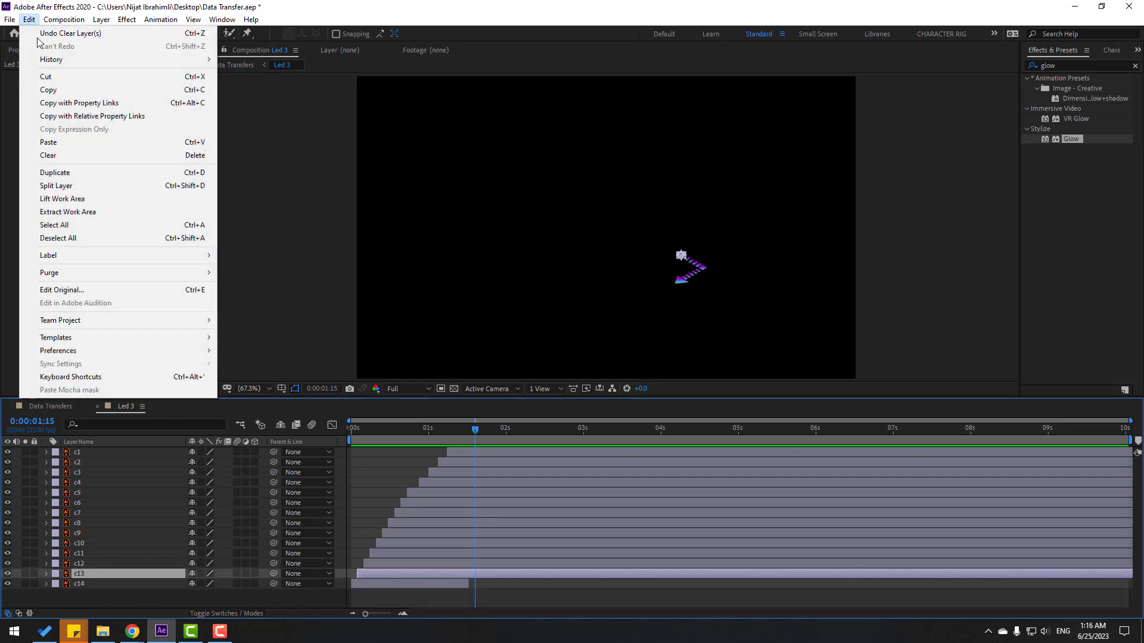
pyautogui.click(120, 187)
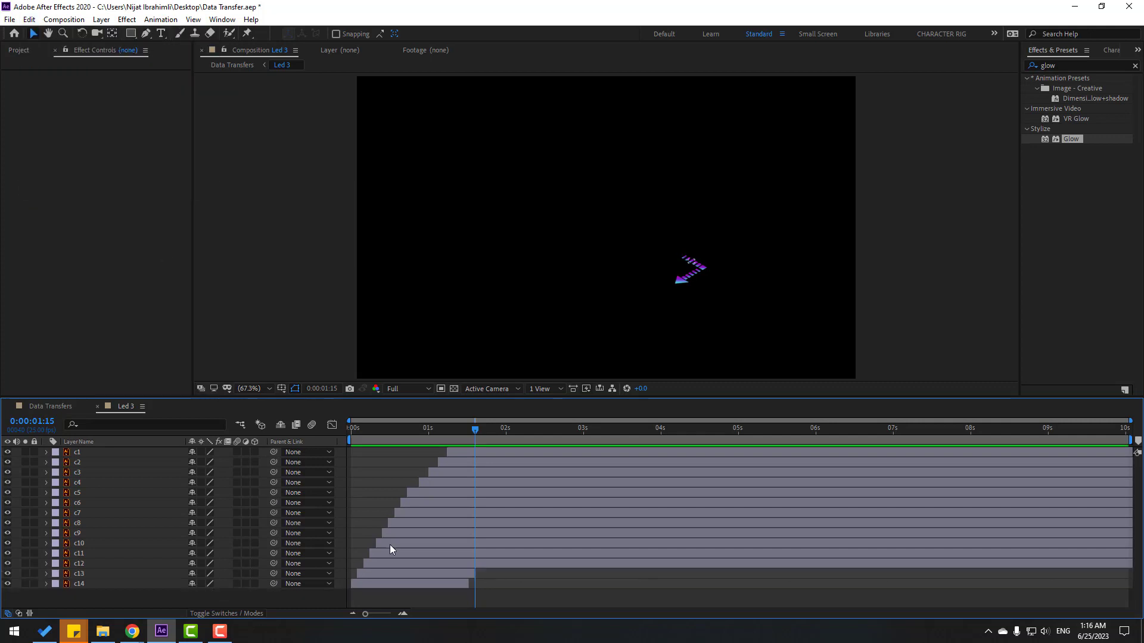
# Split layer c12 at 0:00:01:17 and delete the part after the split.
pyautogui.click(473, 565)
pyautogui.press('pagedown')
pyautogui.press('pagedown')
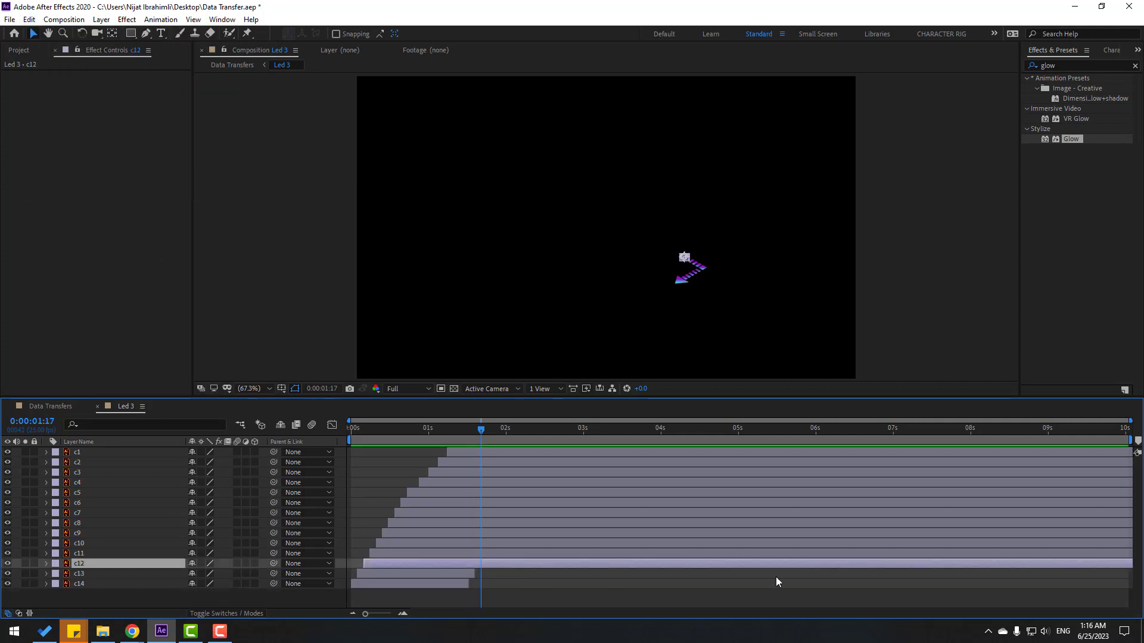
pyautogui.click(28, 19)
pyautogui.click(109, 187)
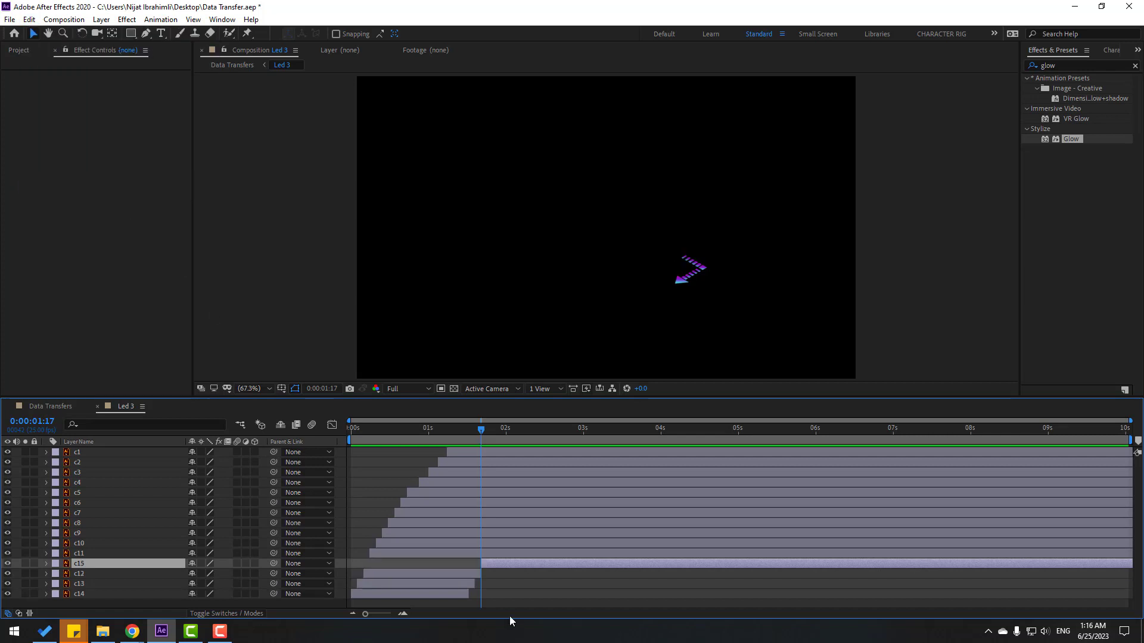
pyautogui.press('Delete')
# Split layer c11 at 0:00:01:19 and delete the part after the split.
pyautogui.press('pagedown')
pyautogui.press('pagedown')
pyautogui.click(495, 554)
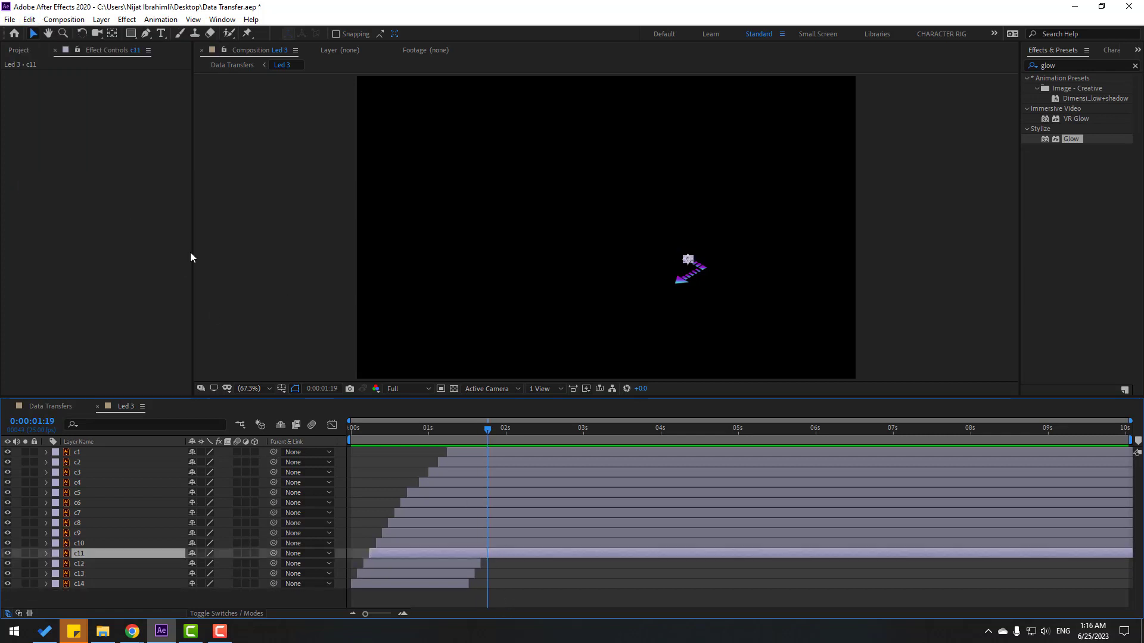
pyautogui.click(29, 19)
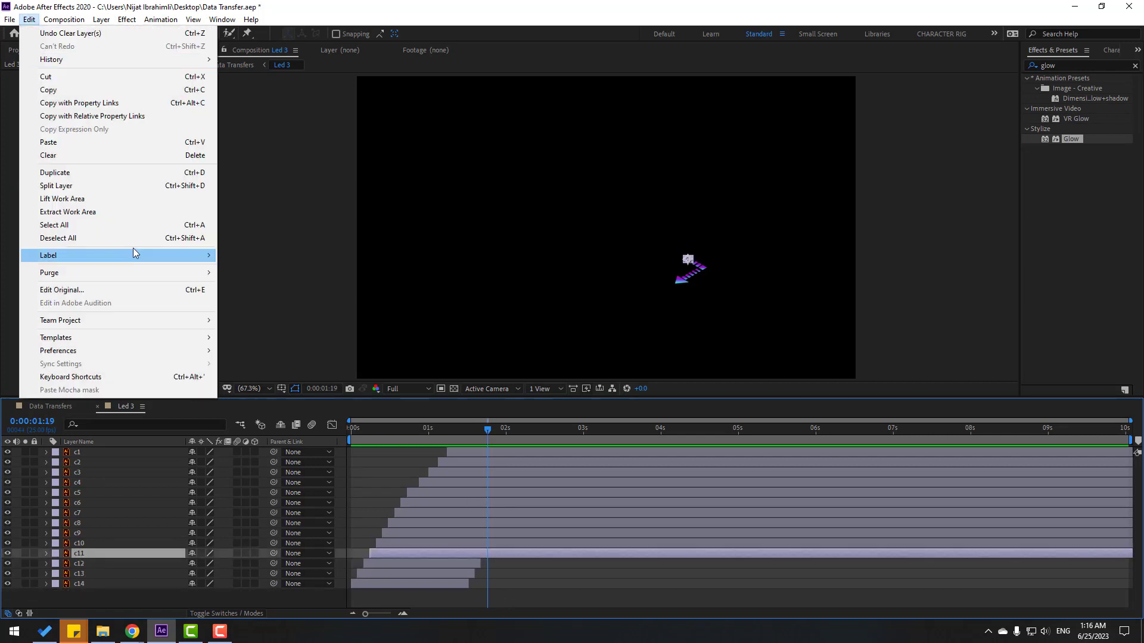
pyautogui.click(138, 186)
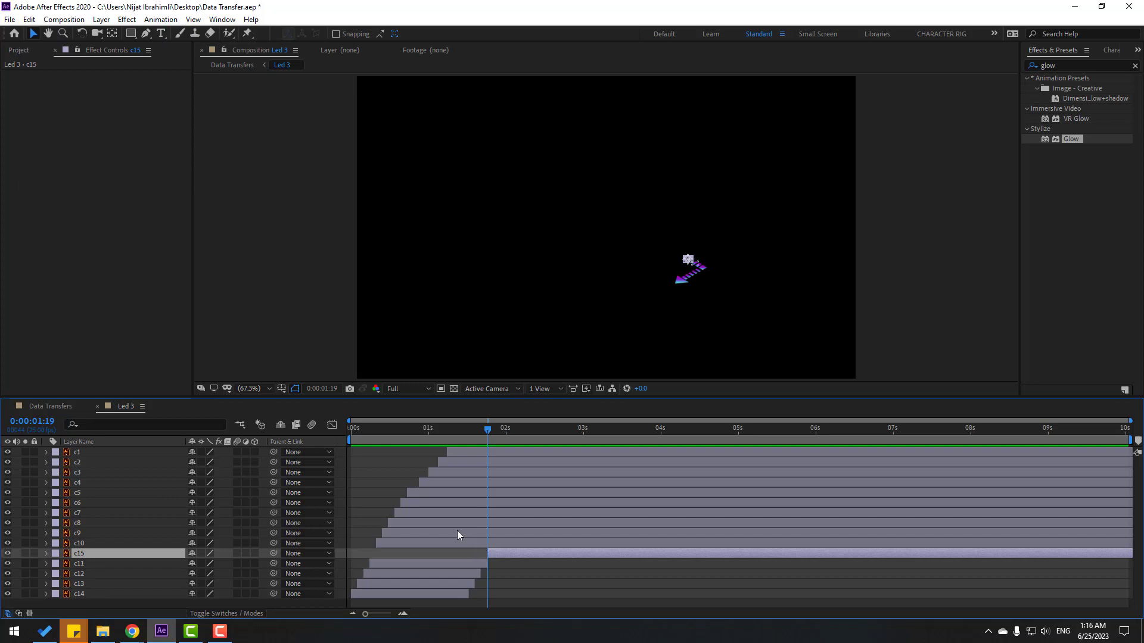
pyautogui.press('Delete')
# Split layer c10 at 0:00:01:21 and remove the part after the split.
pyautogui.moveTo(431, 428); pyautogui.dragTo(486, 431)
pyautogui.press('pagedown')
pyautogui.press('pagedown')
pyautogui.click(473, 542)
pyautogui.click(29, 19)
pyautogui.click(79, 186)
# Split layer c9 at 0:00:01:23 and delete the part after the split.
pyautogui.press('pagedown')
pyautogui.press('pagedown')
pyautogui.click(505, 535)
pyautogui.click(36, 21)
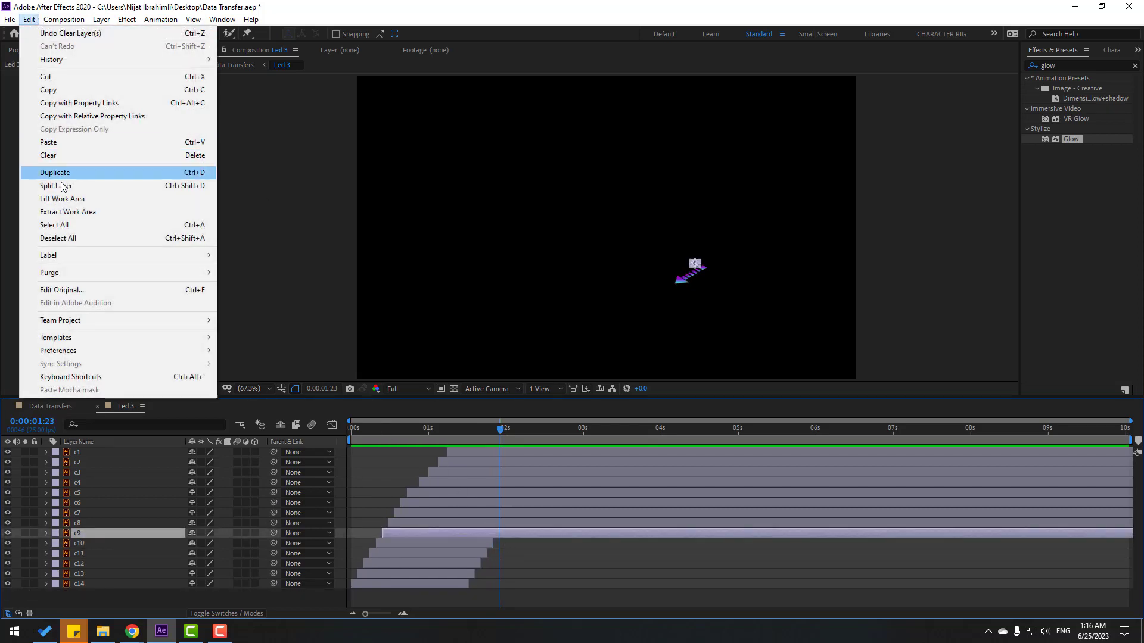
pyautogui.click(77, 184)
pyautogui.press('pagedown')
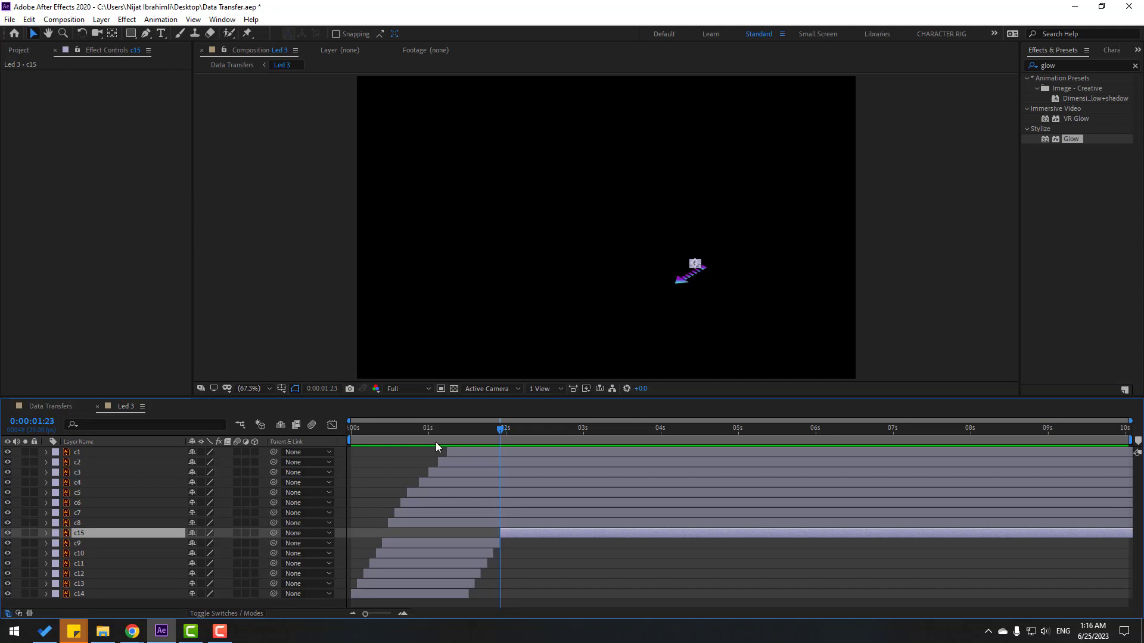
pyautogui.press('Delete')
# Split layer c1 at 0:00:02:14 and delete the part after the split.
pyautogui.press('pagedown')
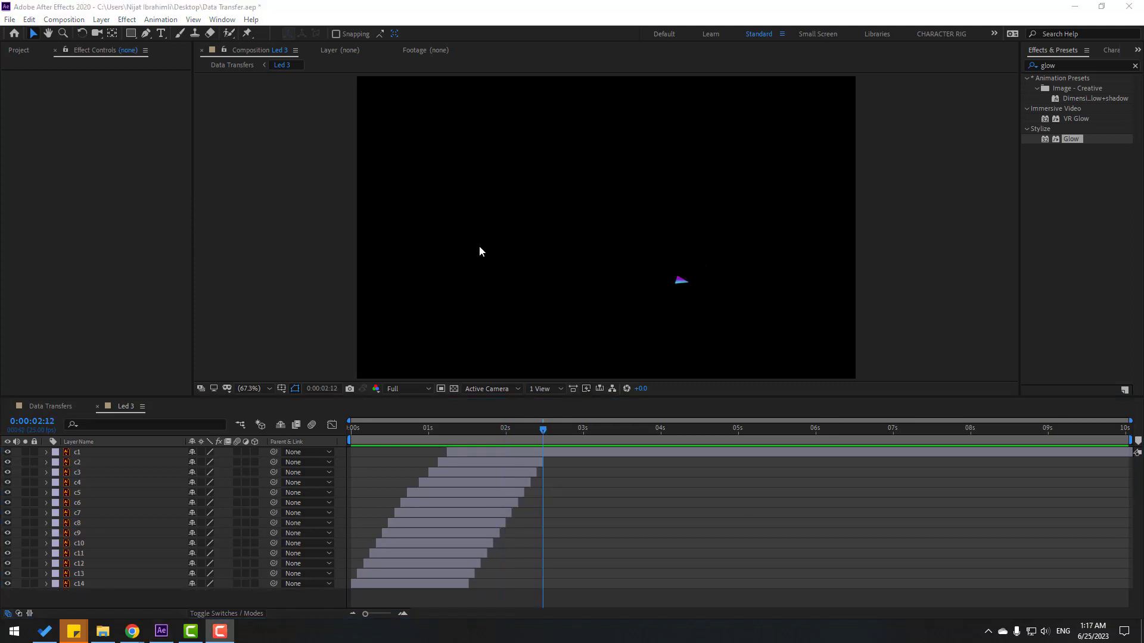
pyautogui.press('pagedown')
pyautogui.press('pagedown')
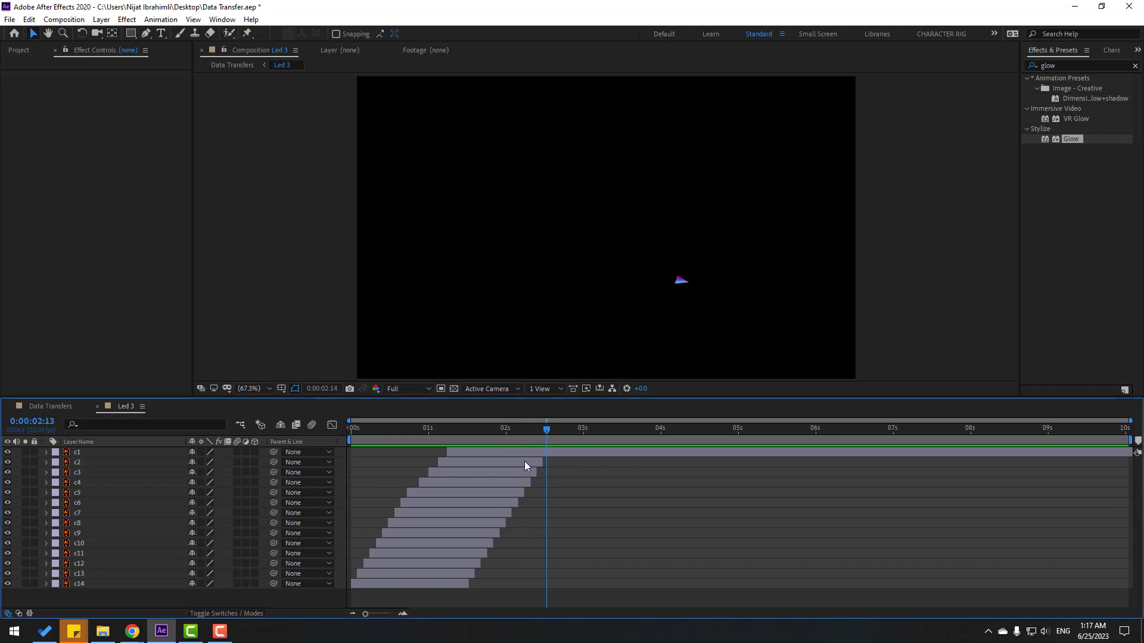
pyautogui.click(527, 452)
pyautogui.click(29, 20)
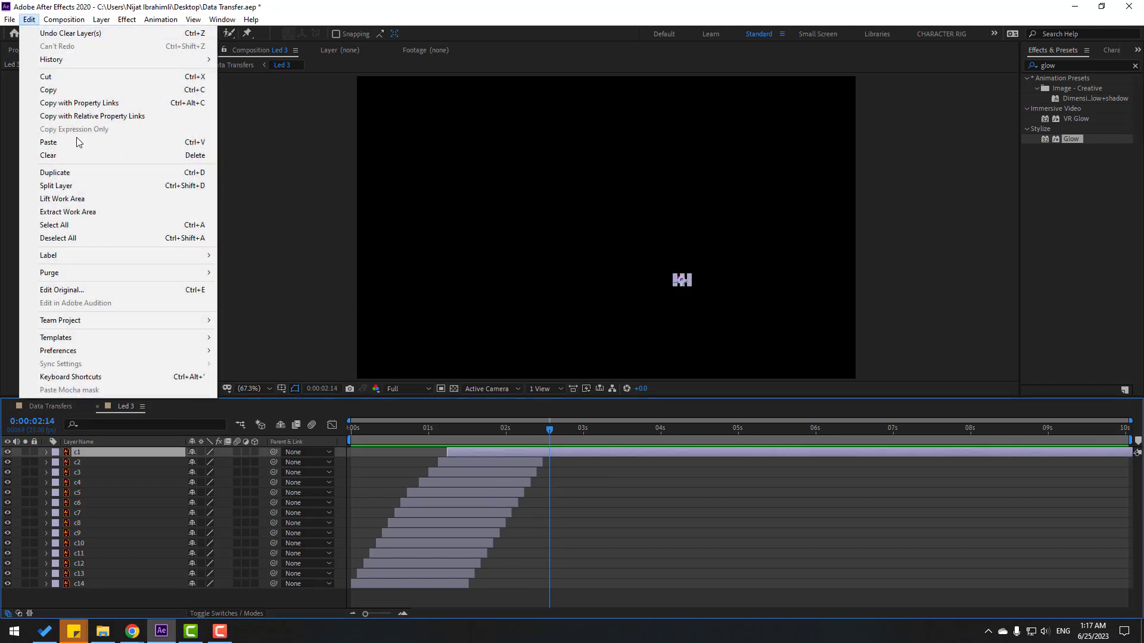
pyautogui.click(83, 185)
# Preview the Led 3 animation and trim the composition to a work area ending with layer c1.
pyautogui.press('space')
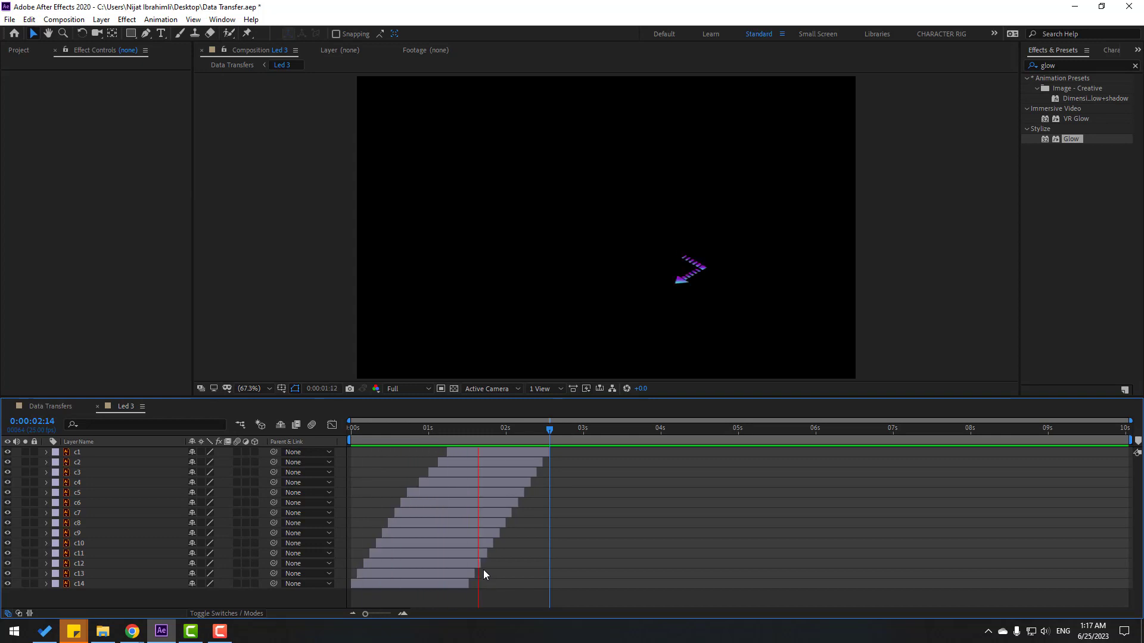
pyautogui.click(496, 428)
pyautogui.moveTo(1130, 439); pyautogui.dragTo(553, 453)
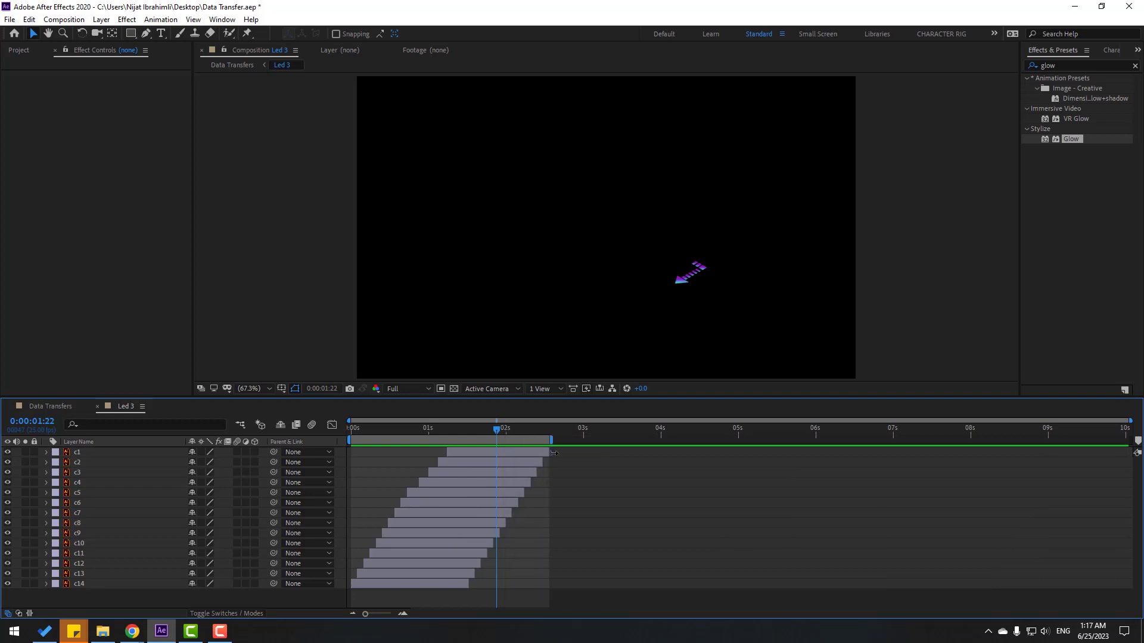
pyautogui.rightClick(527, 441)
pyautogui.click(534, 475)
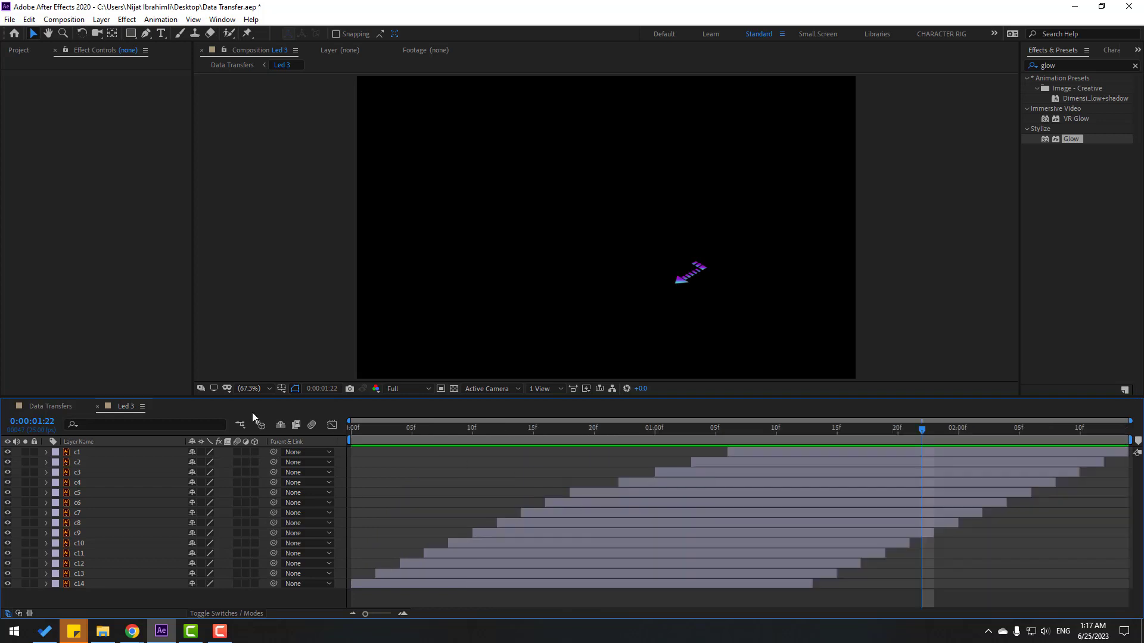
# Return to the Data Transfers composition and scrub through the opening frames of the Led 3 animation.
pyautogui.click(98, 407)
pyautogui.moveTo(353, 430); pyautogui.dragTo(389, 431)
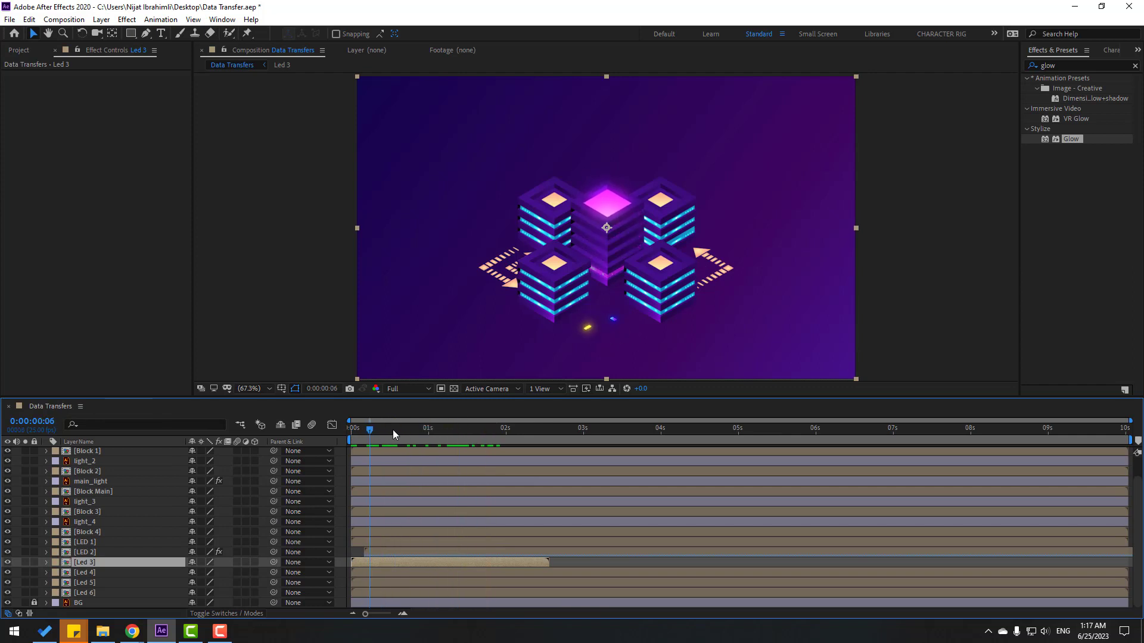
# Solo the Led 3 layer and duplicate it four times, placing the copies one after another across the 10-second timeline.
pyautogui.click(25, 562)
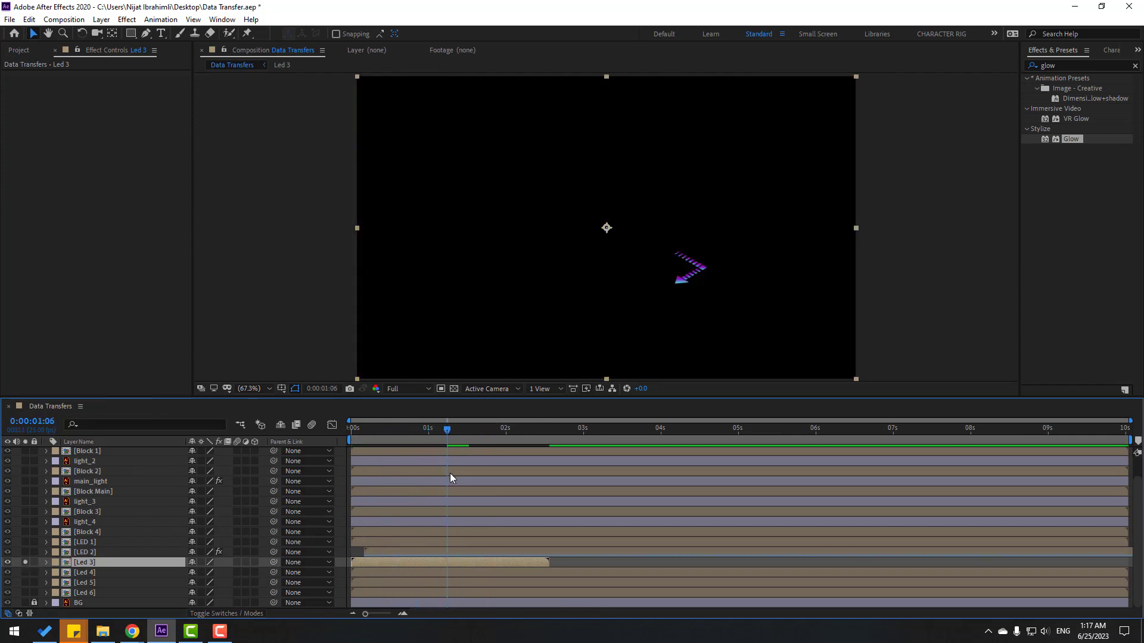
pyautogui.hotkey('ctrl', 'd')
pyautogui.moveTo(361, 566); pyautogui.dragTo(570, 566)
pyautogui.moveTo(484, 429); pyautogui.dragTo(599, 436)
pyautogui.hotkey('ctrl', 'd')
pyautogui.moveTo(552, 561); pyautogui.dragTo(1100, 563)
pyautogui.hotkey('ctrl', 'd')
pyautogui.hotkey('ctrl', 'd')
pyautogui.scroll(-2, 288, 541)
pyautogui.scroll(-1, 288, 541)
# Turn off solo on all five Led 3 layers and pre-compose them as LED 3, moving all attributes into the new composition.
pyautogui.click(120, 558)
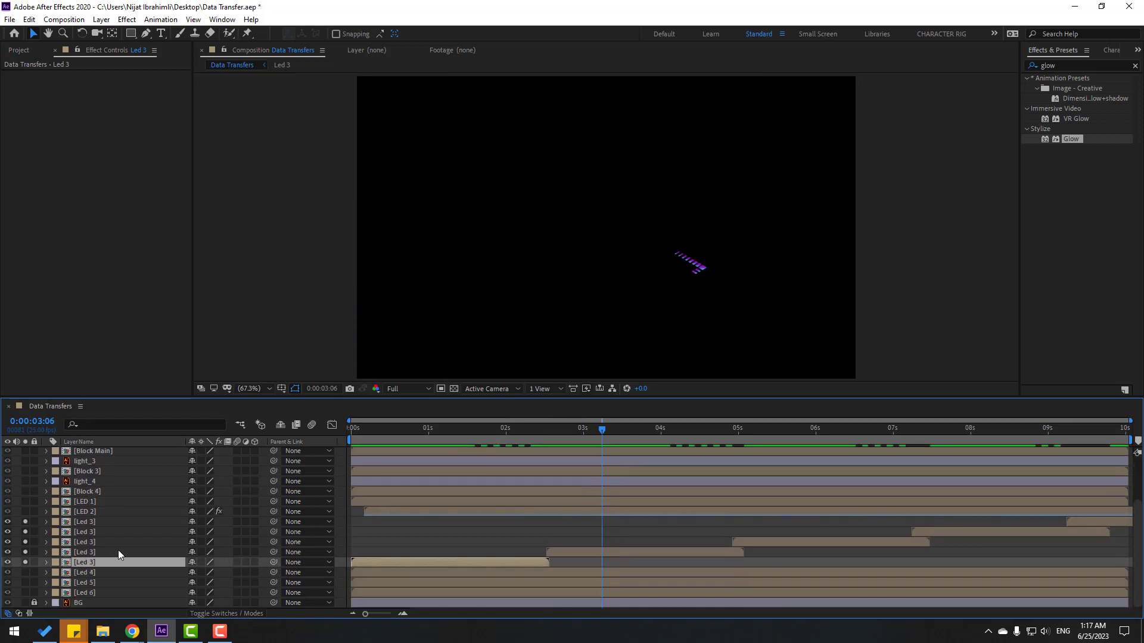
pyautogui.keyDown('shift'); pyautogui.click(80, 533); pyautogui.keyUp('shift')
pyautogui.keyDown('shift'); pyautogui.click(85, 523); pyautogui.keyUp('shift')
pyautogui.moveTo(27, 524); pyautogui.dragTo(24, 561)
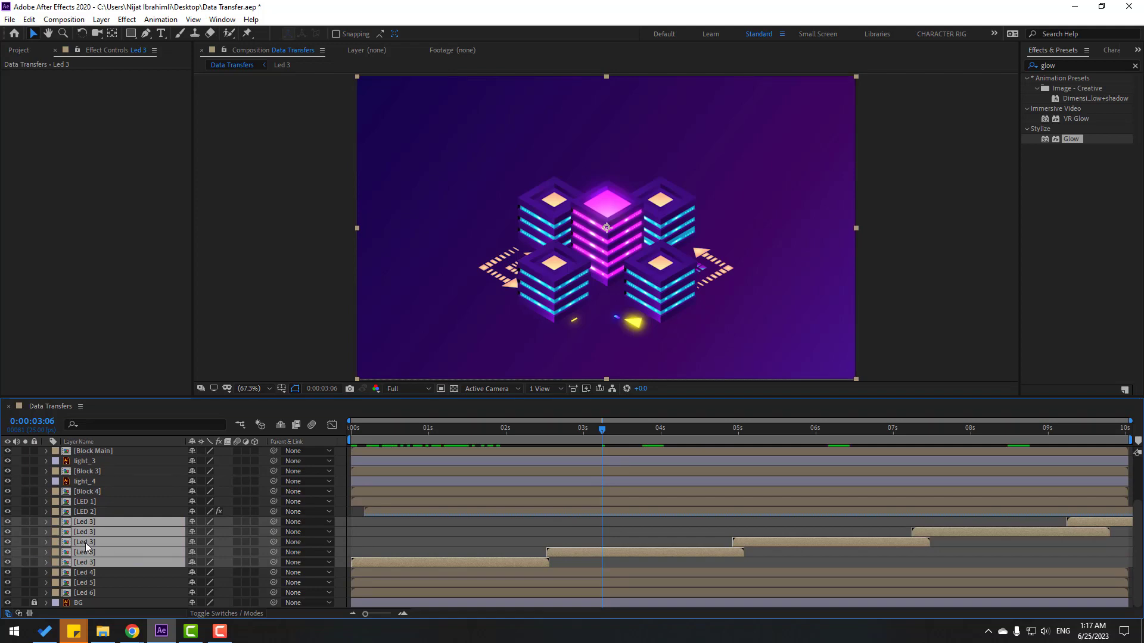
pyautogui.rightClick(87, 546)
pyautogui.click(127, 478)
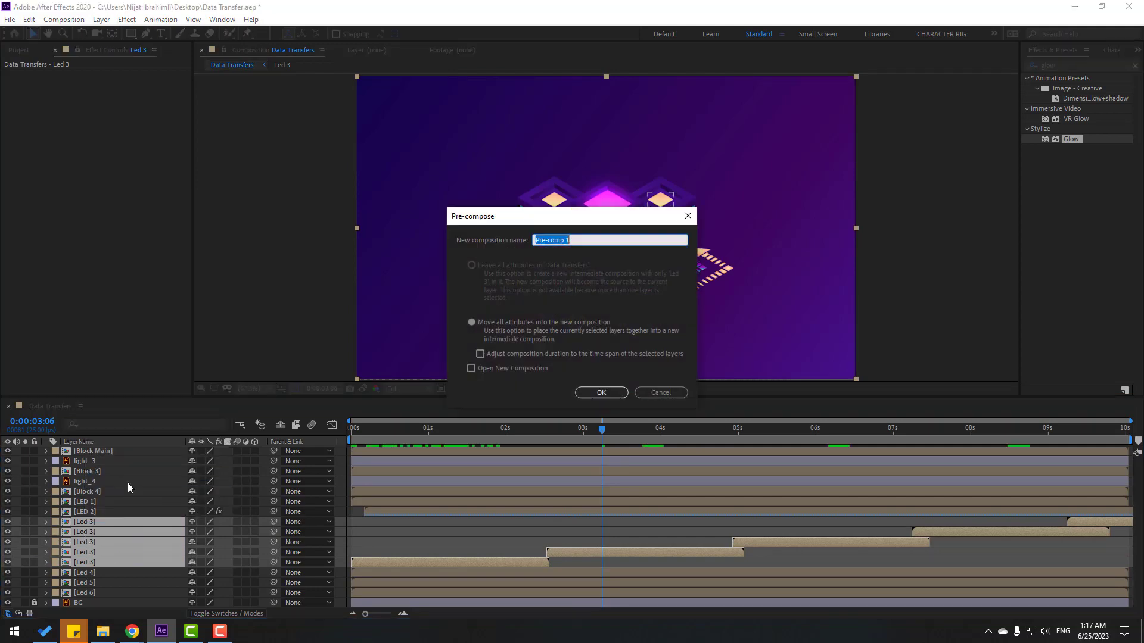
pyautogui.write('LED 3')
pyautogui.click(601, 392)
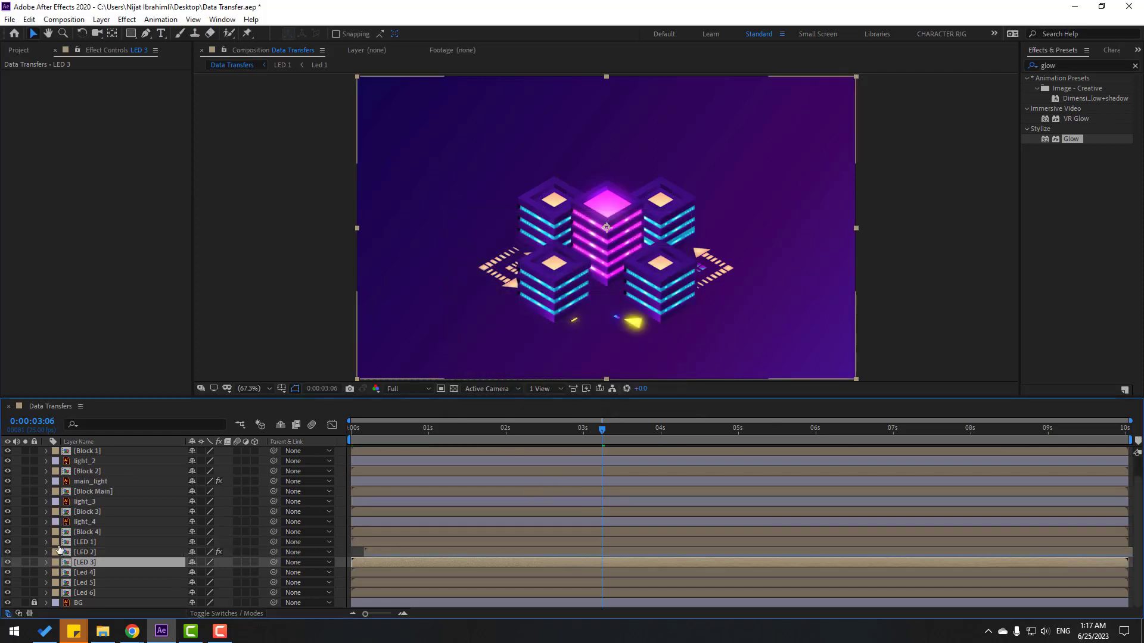
# Copy both Glow effects from the LED 2 layer to the LED 3 layer.
pyautogui.click(89, 553)
pyautogui.click(69, 237)
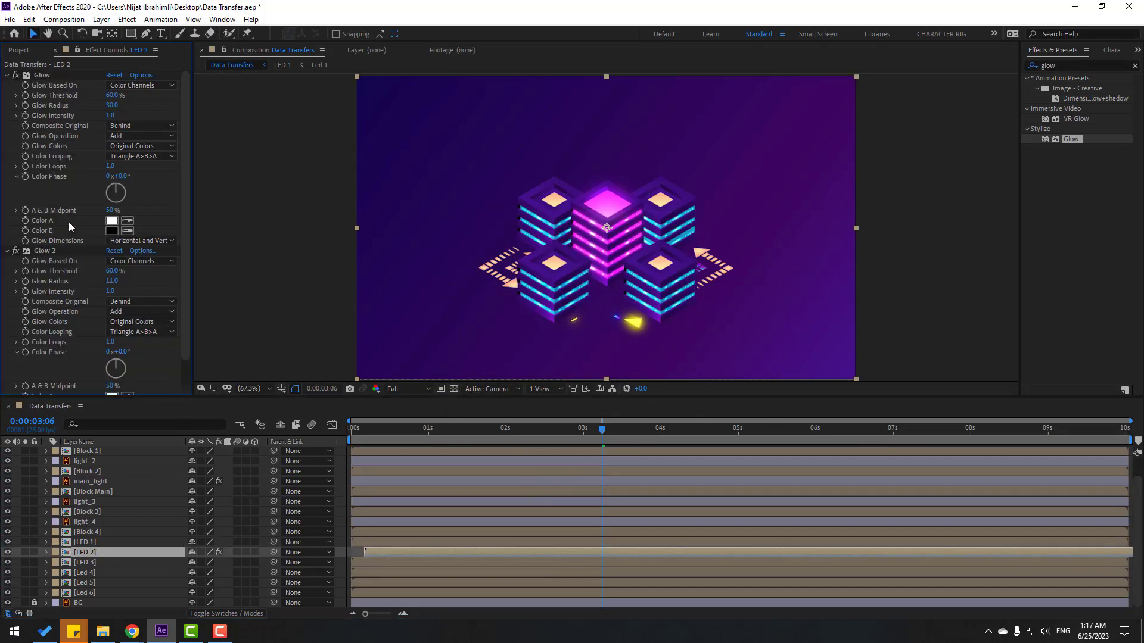
pyautogui.click(55, 250)
pyautogui.keyDown('ctrl'); pyautogui.click(43, 76); pyautogui.keyUp('ctrl')
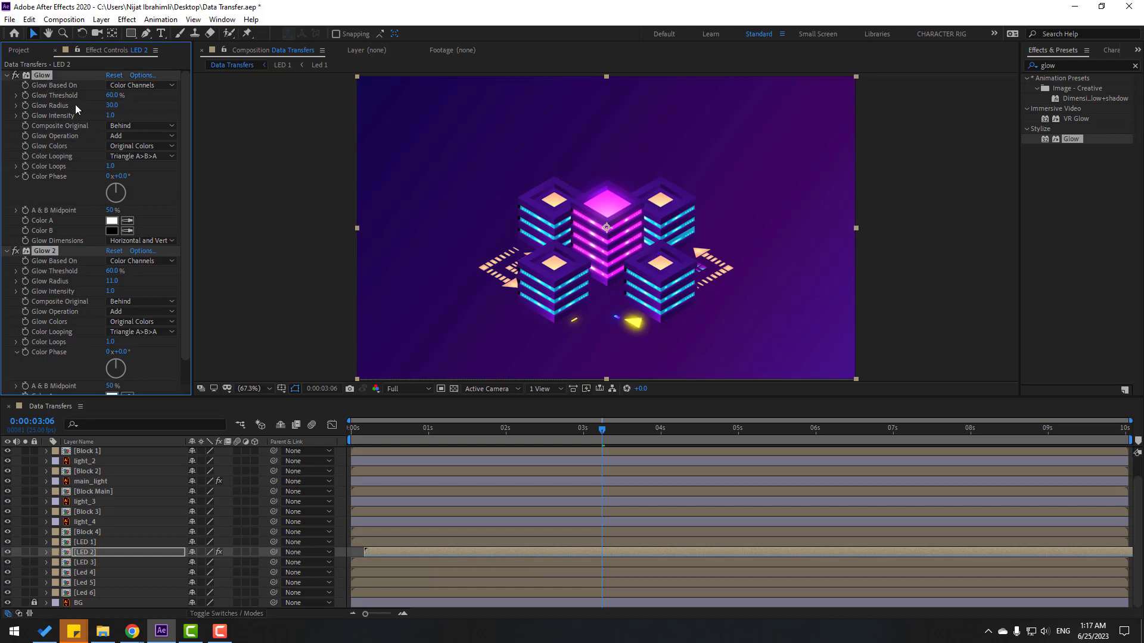
pyautogui.click(91, 563)
pyautogui.hotkey('ctrl', 'v')
# Keyframe Block 1's Position at 0:00:00:00, and at 0:00:00:10 move the block slightly outward, down and to the right.
pyautogui.moveTo(335, 430)
pyautogui.mouseDown()
pyautogui.moveTo(482, 428)
pyautogui.moveTo(323, 429)
pyautogui.moveTo(412, 426)
pyautogui.moveTo(334, 430)
pyautogui.mouseUp()
pyautogui.scroll(1, 123, 546)
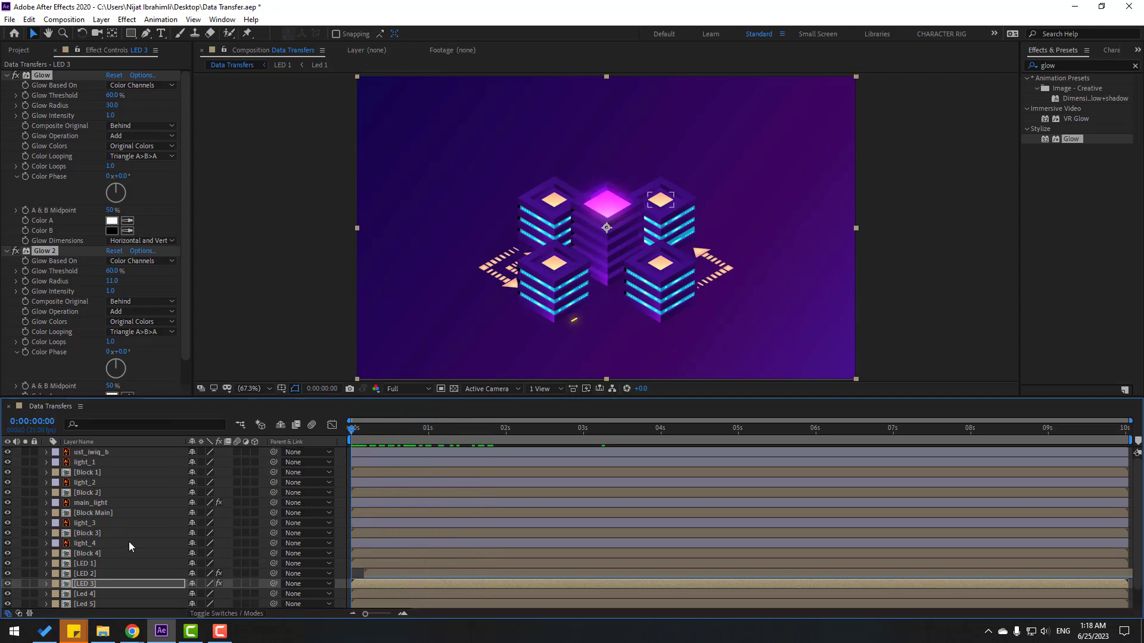
pyautogui.click(99, 473)
pyautogui.press('p')
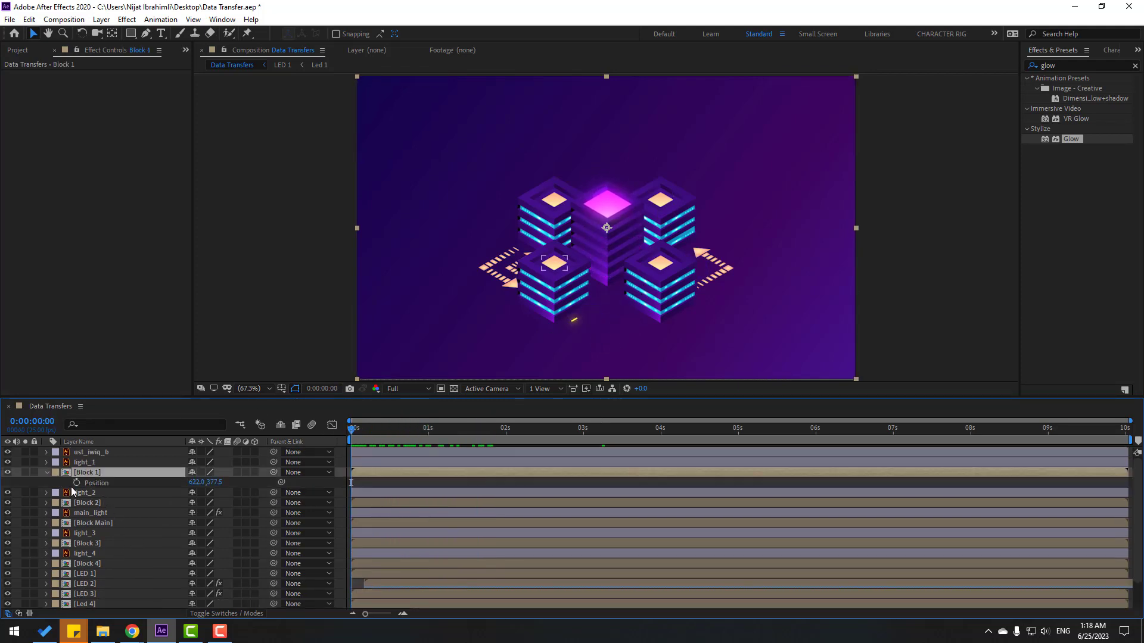
pyautogui.click(76, 483)
pyautogui.press('space')
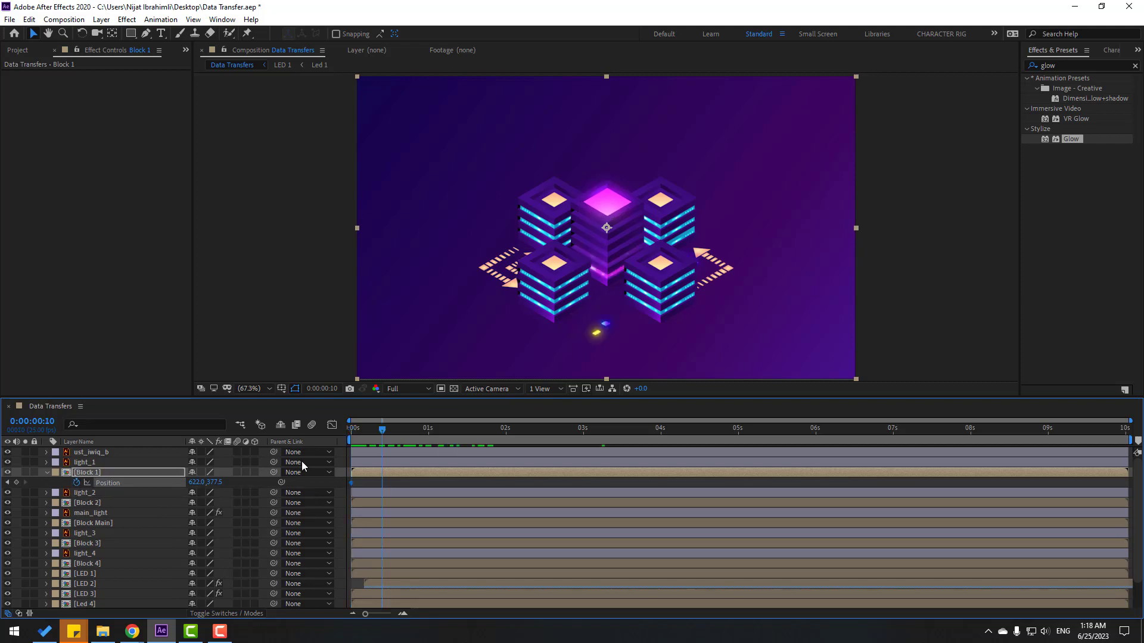
pyautogui.moveTo(656, 299); pyautogui.dragTo(667, 303)
# Paste Block 1's starting Position keyframe at 0:00:00:20 and apply Easy Ease to all three keyframes.
pyautogui.hotkey('shift', 'pagedown')
pyautogui.moveTo(362, 481); pyautogui.dragTo(345, 495)
pyautogui.hotkey('ctrl', 'c')
pyautogui.hotkey('ctrl', 'v')
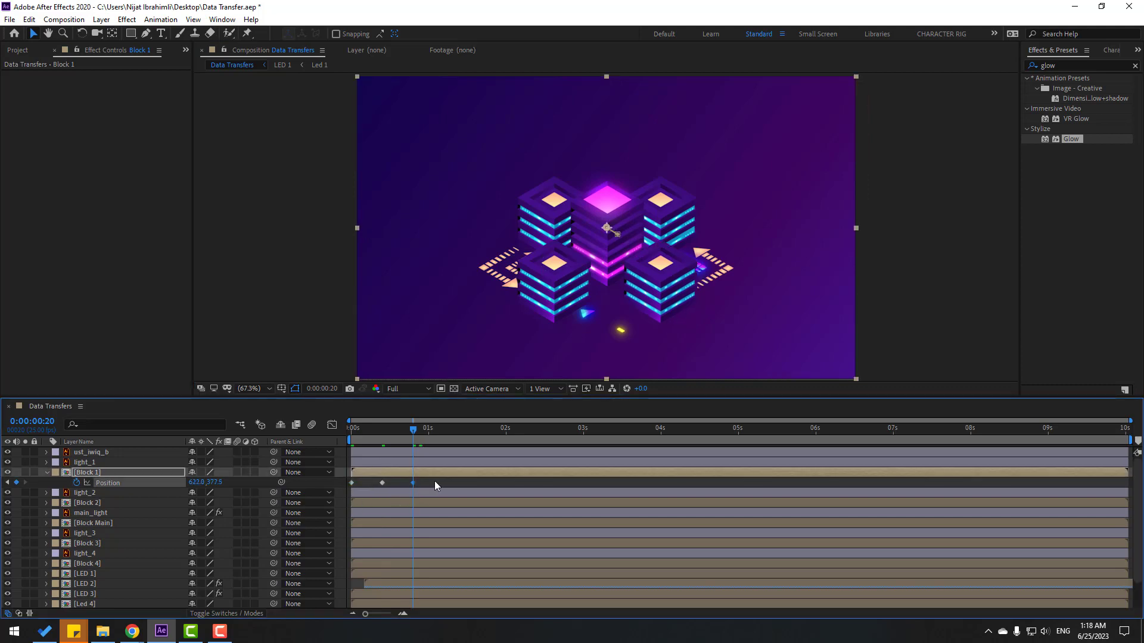
pyautogui.rightClick(350, 483)
pyautogui.moveTo(417, 472)
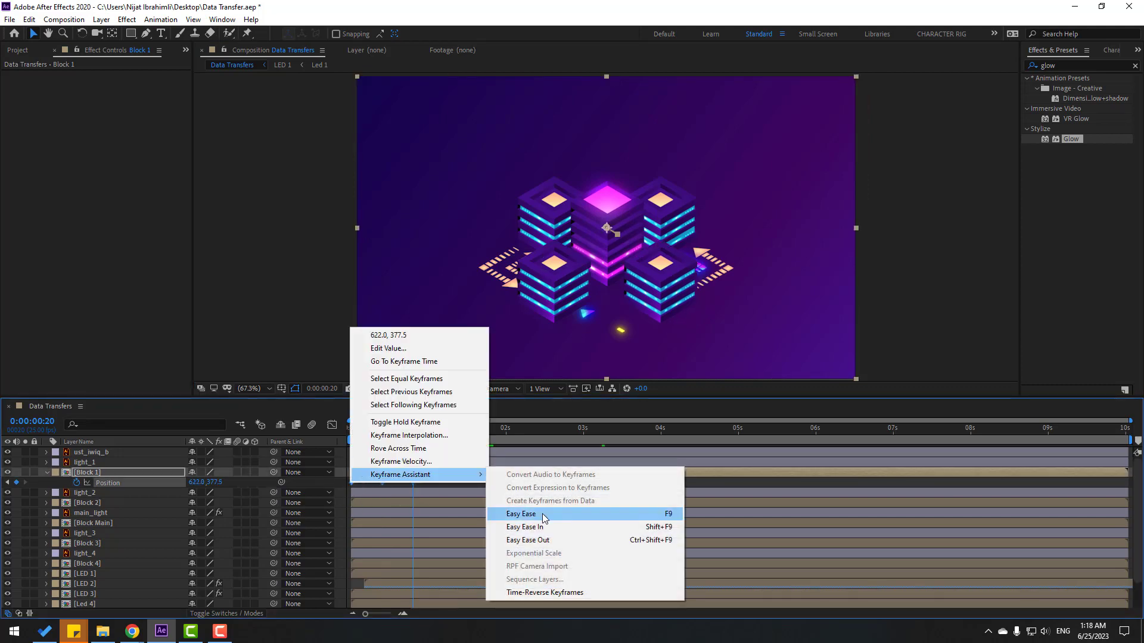
pyautogui.click(551, 511)
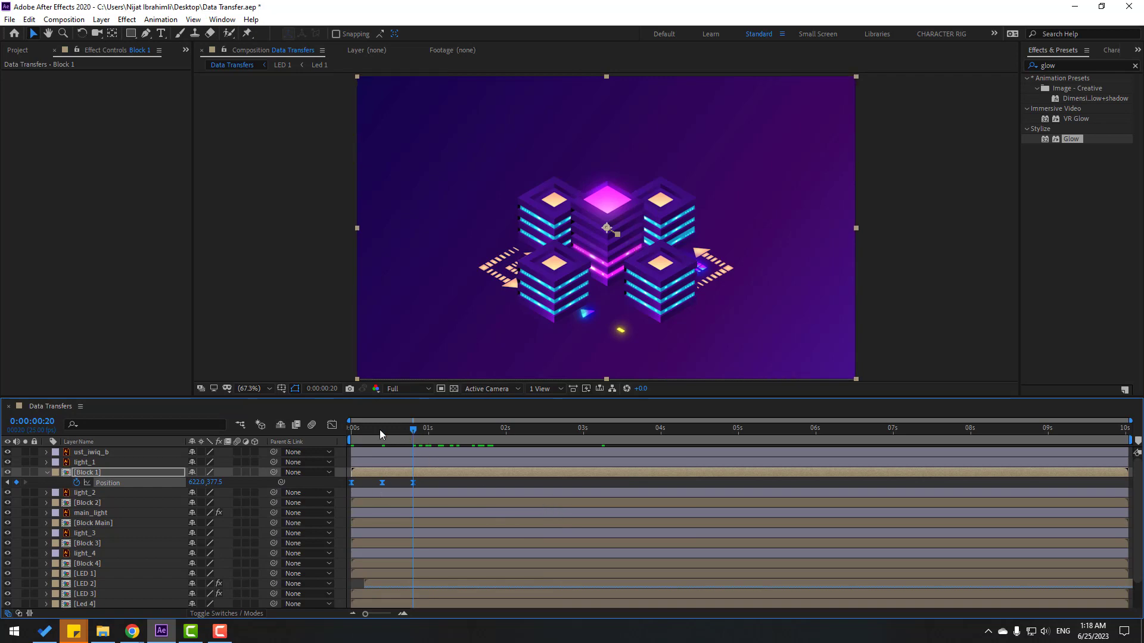
# Return to the first frame and parent the light_1 layer to Block 1.
pyautogui.moveTo(405, 431); pyautogui.dragTo(221, 451)
pyautogui.click(90, 463)
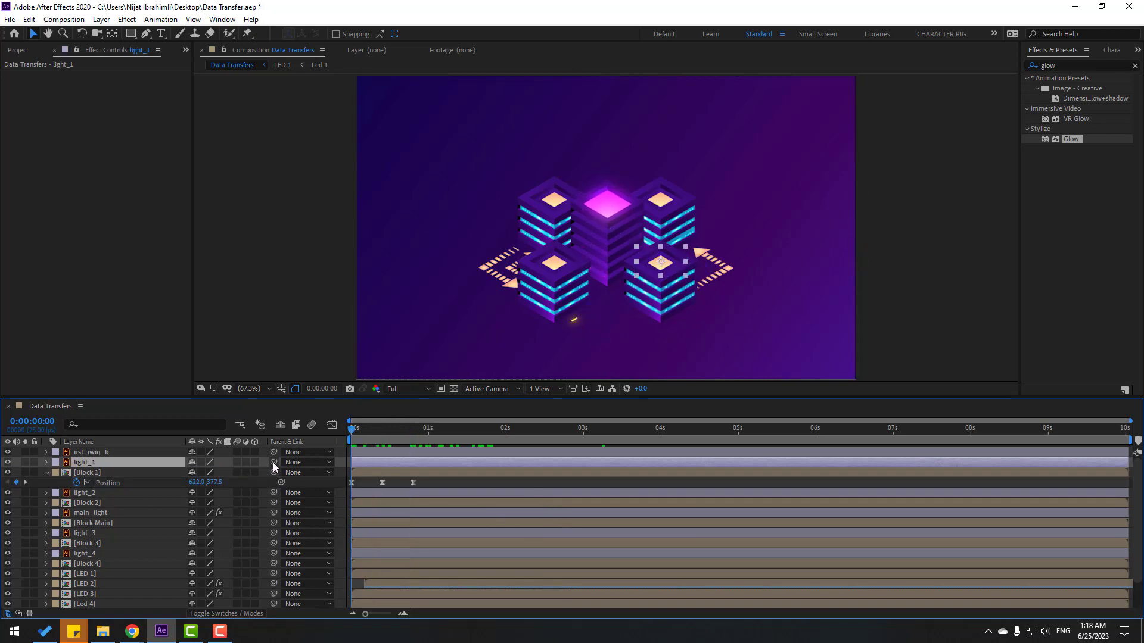
pyautogui.moveTo(127, 466); pyautogui.dragTo(129, 472)
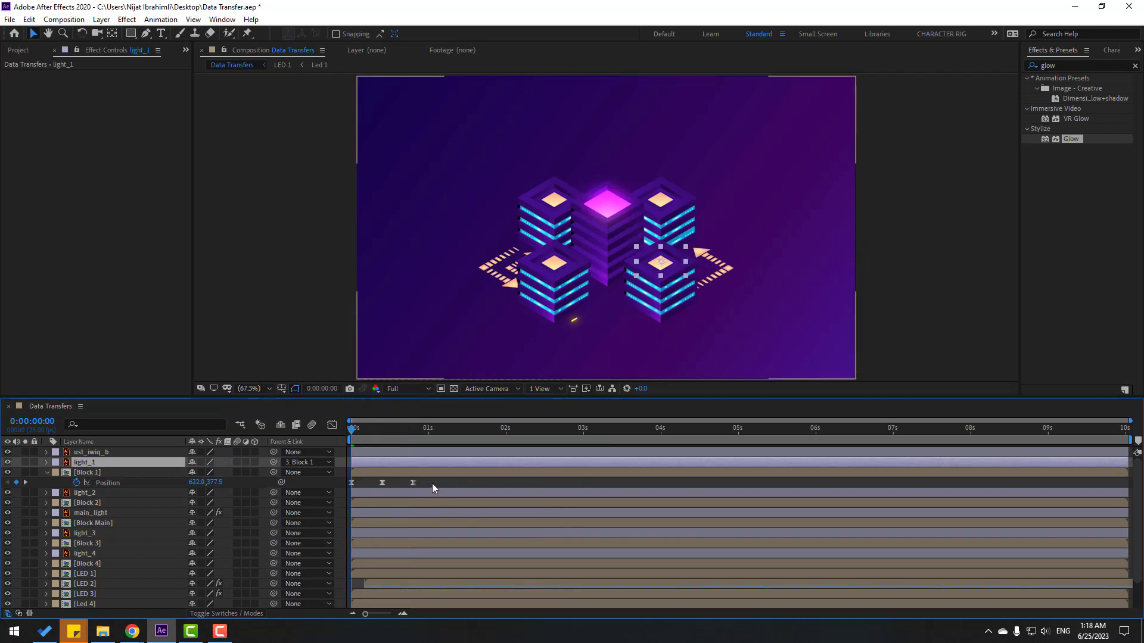
# Add the expression loopOutDuration(type = "cycle", duration = 0) to Block 1's Position.
pyautogui.keyDown('alt'); pyautogui.click(76, 483); pyautogui.keyUp('alt')
pyautogui.click(232, 494)
pyautogui.moveTo(322, 418)
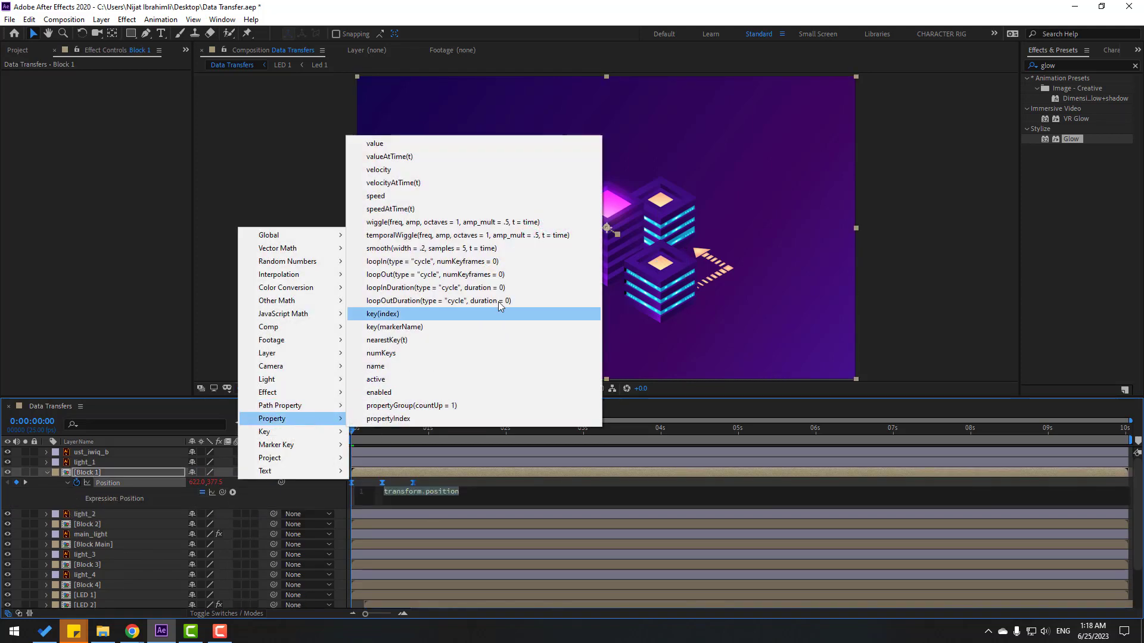
pyautogui.click(505, 295)
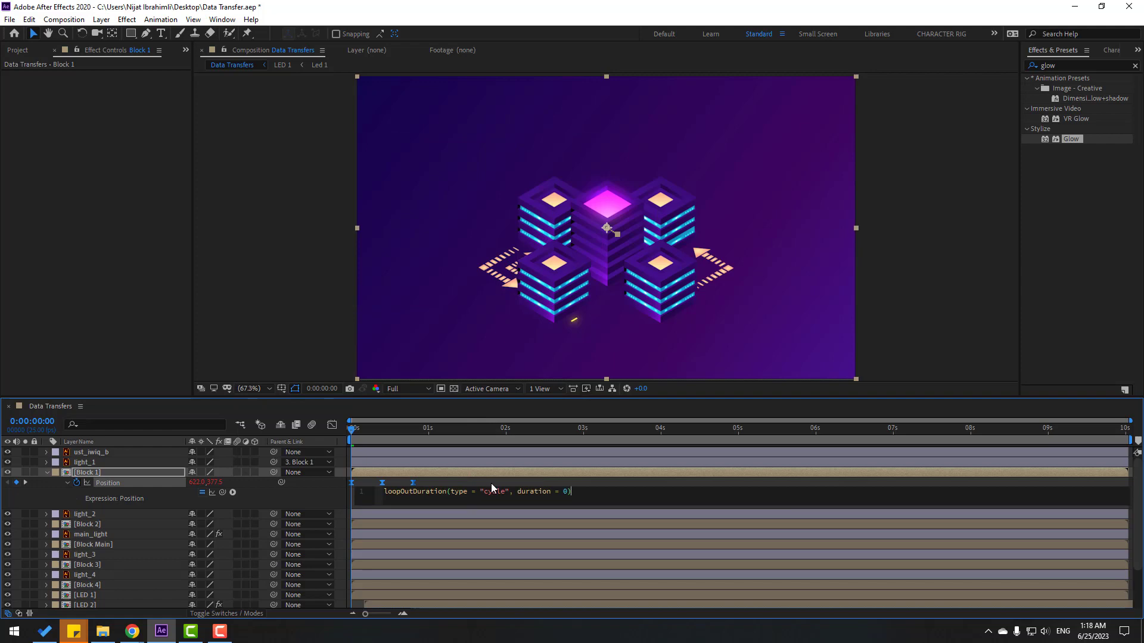
pyautogui.click(491, 483)
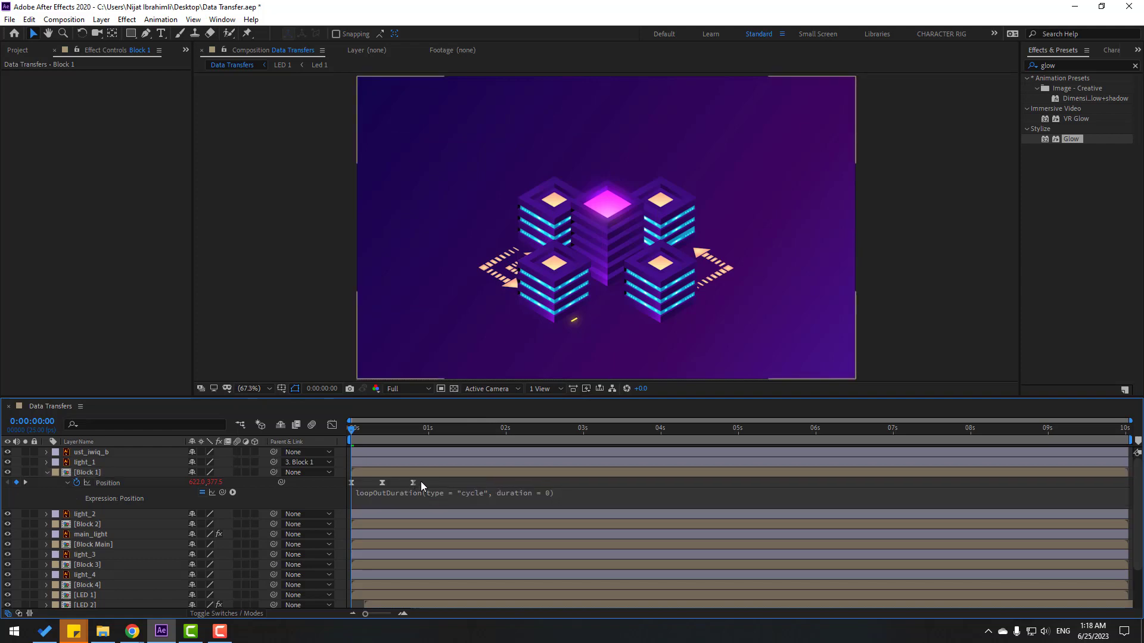
# Stretch Block 1's three Position keyframes so the last falls at 0:00:01:17, and preview the slower movement.
pyautogui.moveTo(421, 481); pyautogui.dragTo(346, 485)
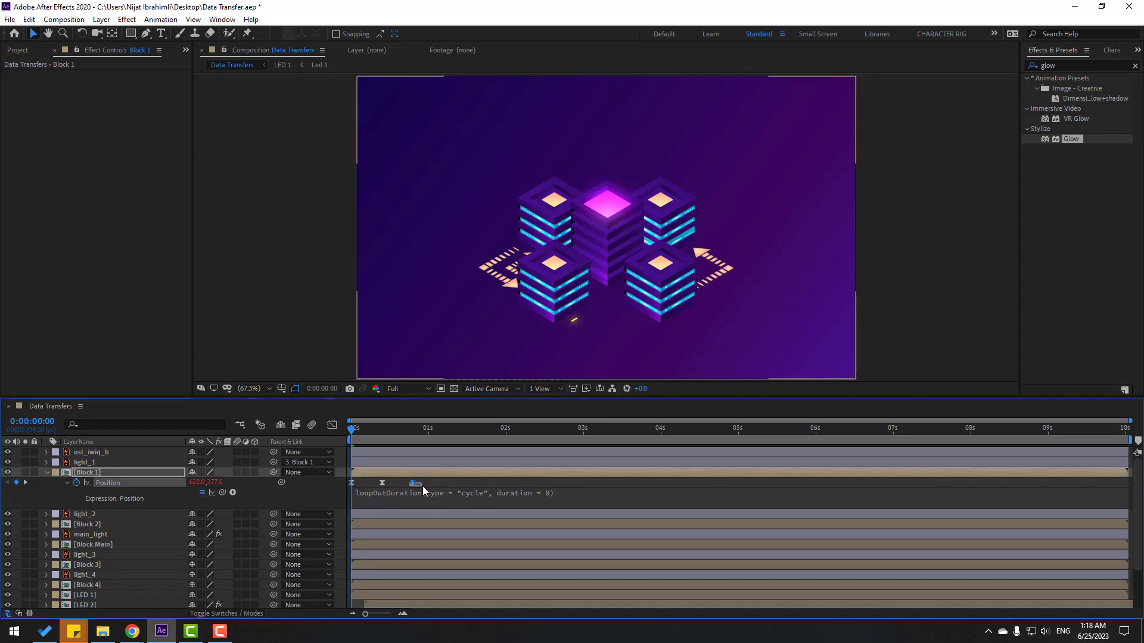
pyautogui.moveTo(416, 484); pyautogui.dragTo(451, 484)
pyautogui.press('space')
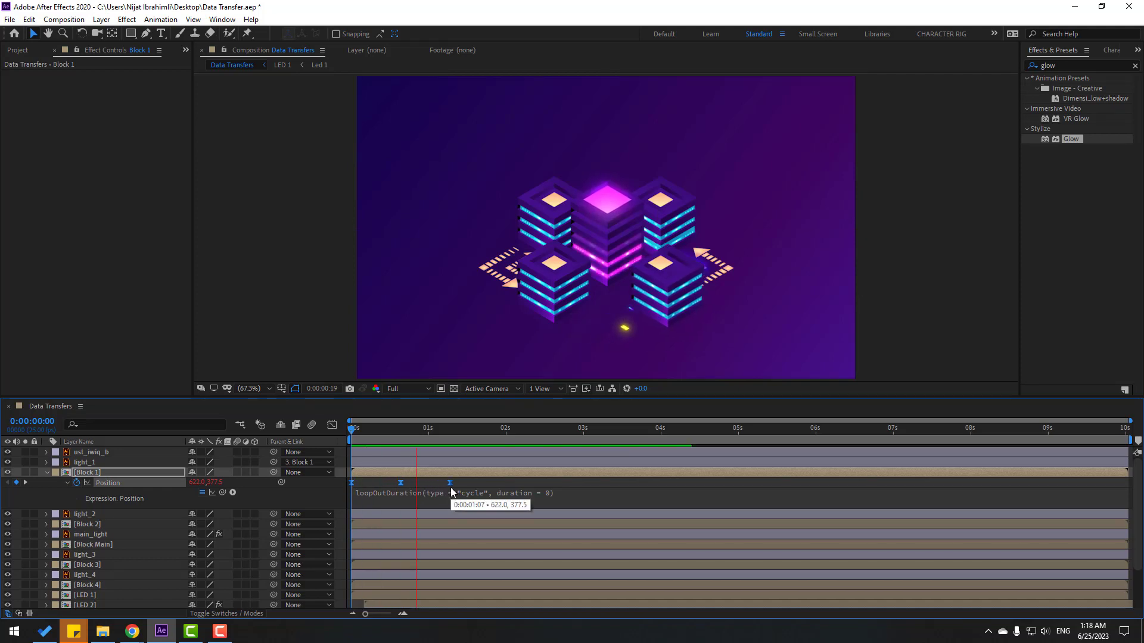
pyautogui.press('space')
pyautogui.moveTo(451, 484); pyautogui.dragTo(485, 503)
pyautogui.press('space')
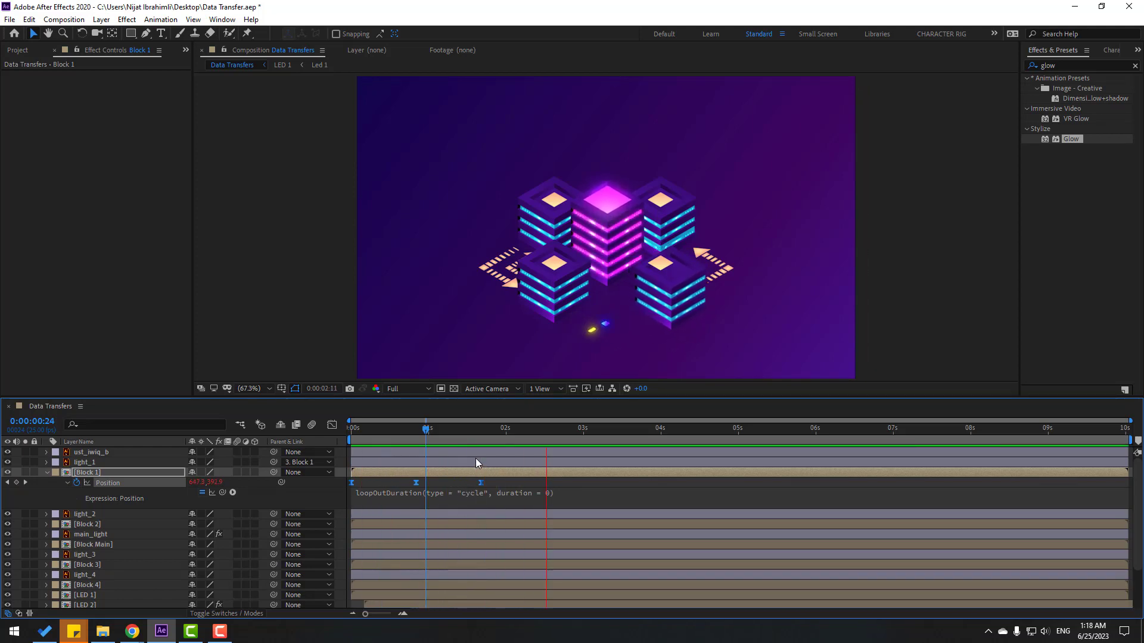
# Parent the ust_iwiq_b layer to Block 1 and preview the block's animation from the start.
pyautogui.moveTo(455, 431); pyautogui.dragTo(340, 433)
pyautogui.click(103, 461)
pyautogui.click(104, 453)
pyautogui.moveTo(275, 454); pyautogui.dragTo(90, 473)
pyautogui.press('space')
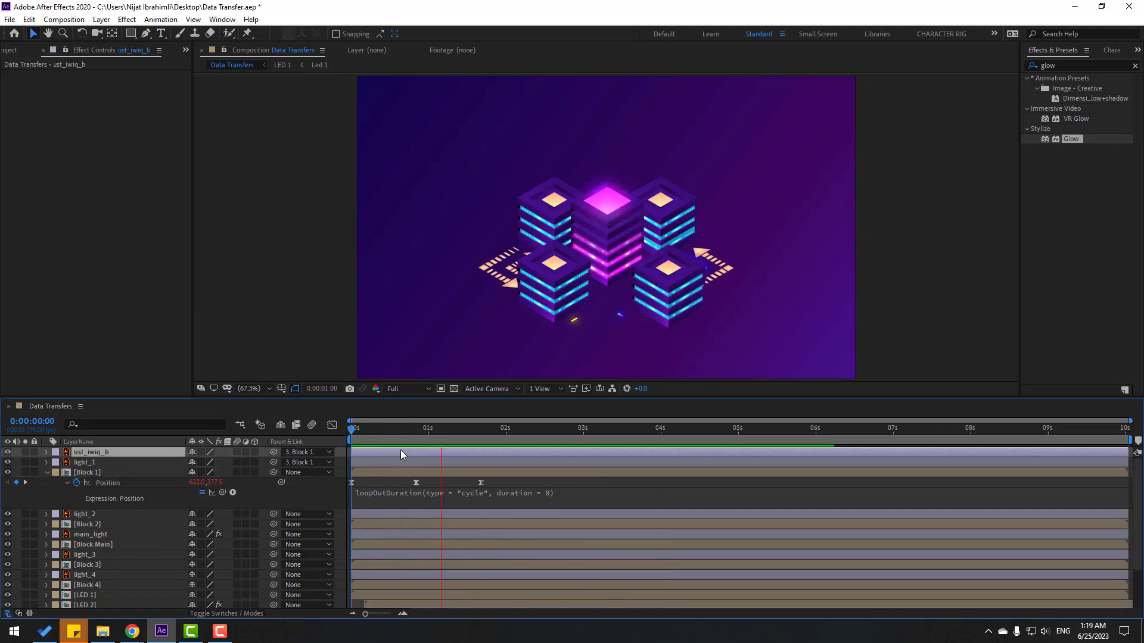
pyautogui.press('space')
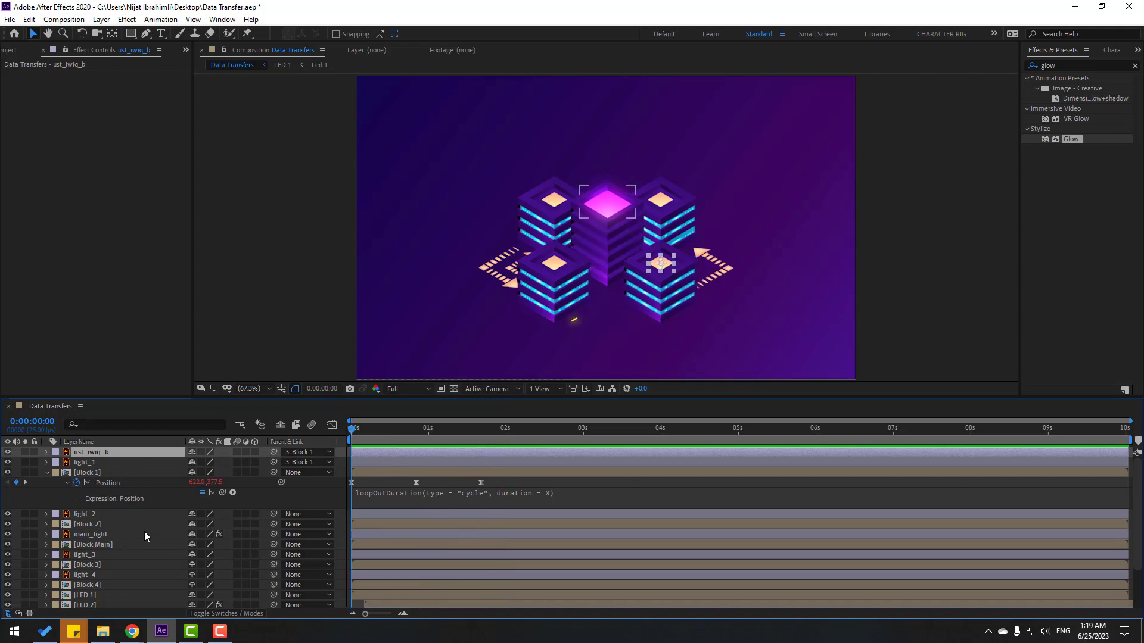
# Parent light_2 to Block 2, then keyframe Block 2's Position at the start and move it outward, down and left, at 0:00:00:21.
pyautogui.click(92, 516)
pyautogui.moveTo(274, 514); pyautogui.dragTo(111, 524)
pyautogui.click(111, 524)
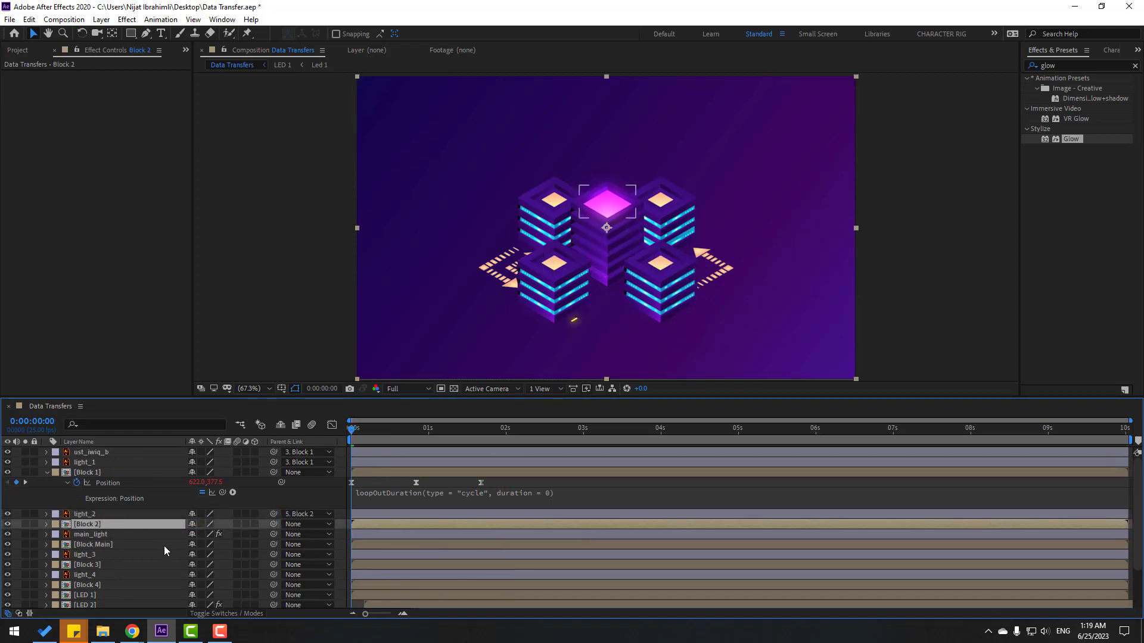
pyautogui.press('p')
pyautogui.click(97, 534)
pyautogui.moveTo(378, 430); pyautogui.dragTo(419, 432)
pyautogui.moveTo(572, 294); pyautogui.dragTo(561, 301)
# Paste Block 2's starting Position keyframe at 0:00:01:17 and apply Easy Ease to its three keyframes.
pyautogui.moveTo(476, 431); pyautogui.dragTo(481, 431)
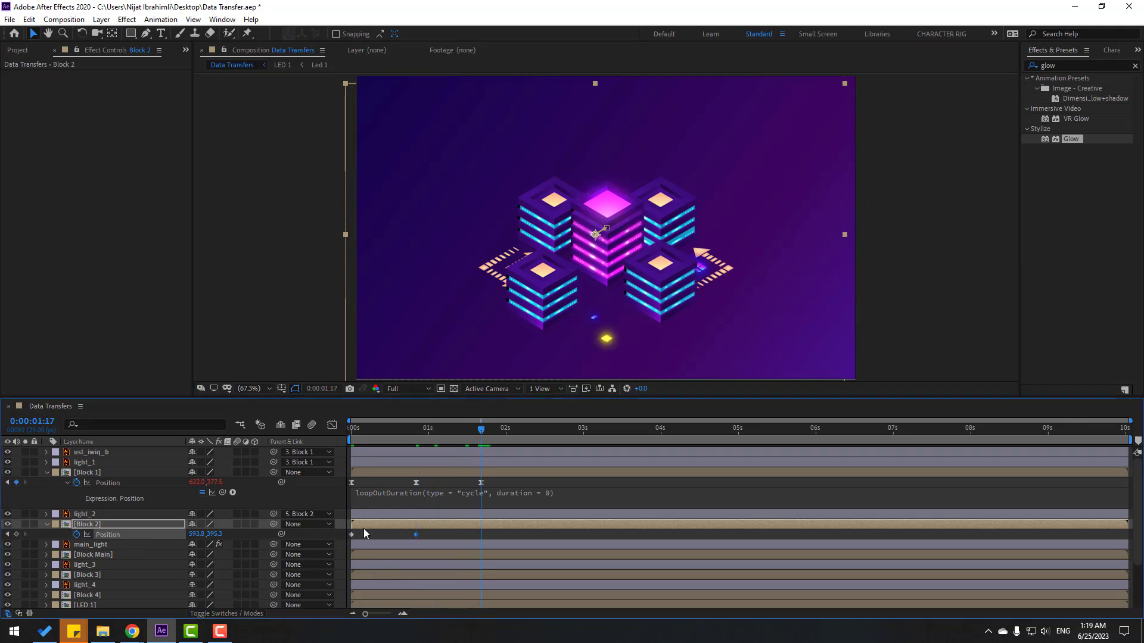
pyautogui.hotkey('ctrl', 'v')
pyautogui.moveTo(493, 535); pyautogui.dragTo(338, 539)
pyautogui.rightClick(352, 535)
pyautogui.moveTo(411, 528)
pyautogui.click(524, 447)
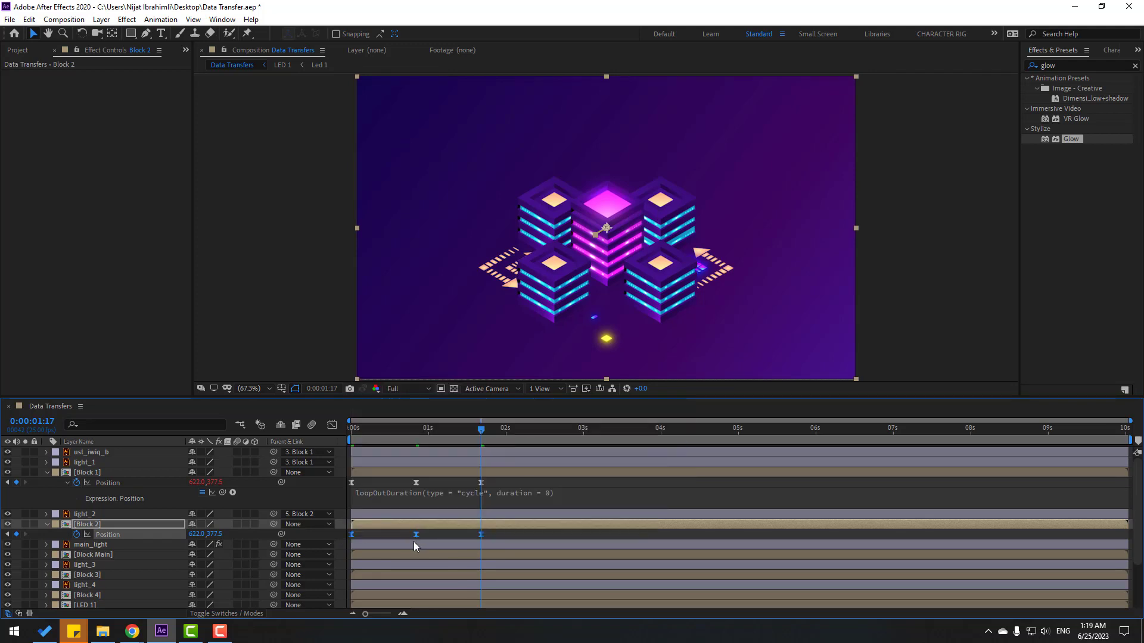
# Add the expression loopOutDuration(type = "cycle", duration = 0) to Block 2's Position.
pyautogui.keyDown('alt'); pyautogui.click(77, 534); pyautogui.keyUp('alt')
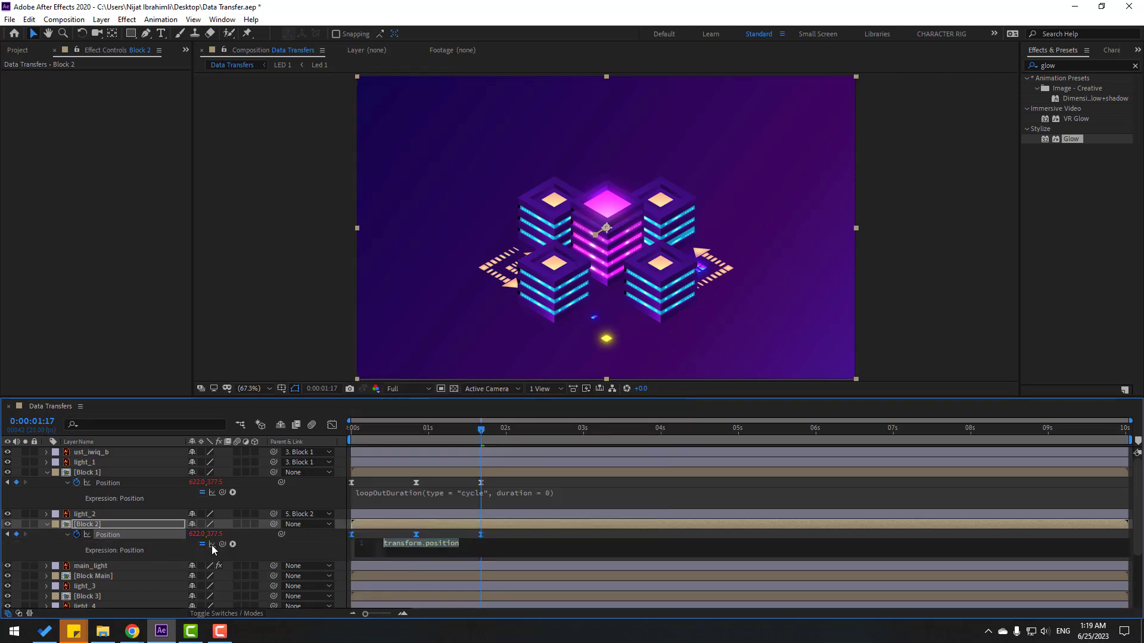
pyautogui.click(232, 544)
pyautogui.moveTo(304, 470)
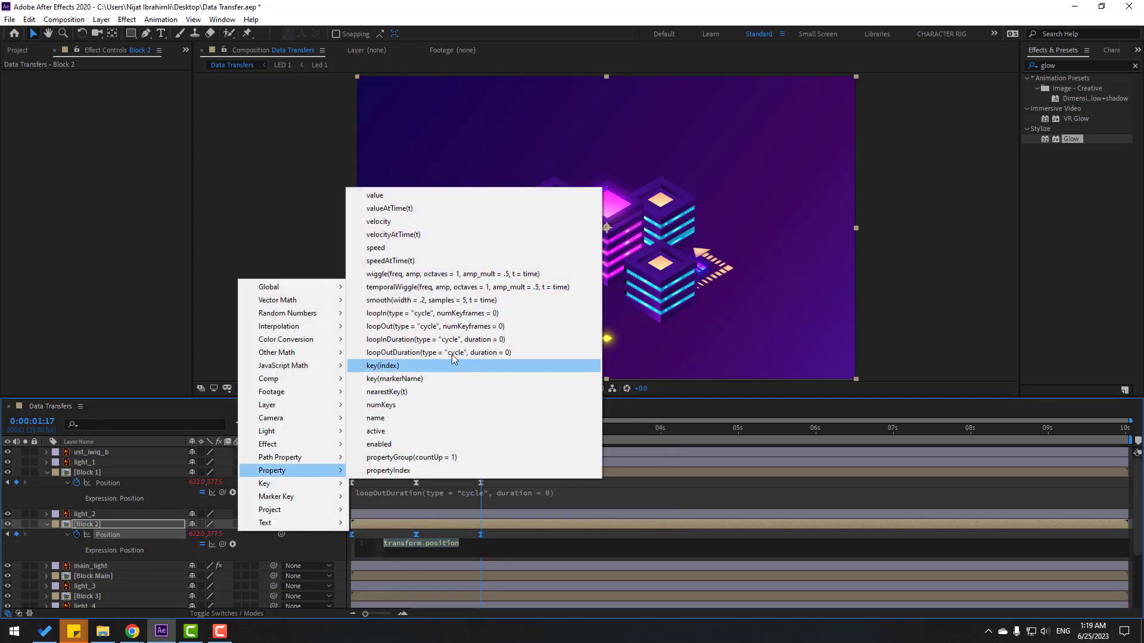
pyautogui.click(504, 354)
pyautogui.click(458, 531)
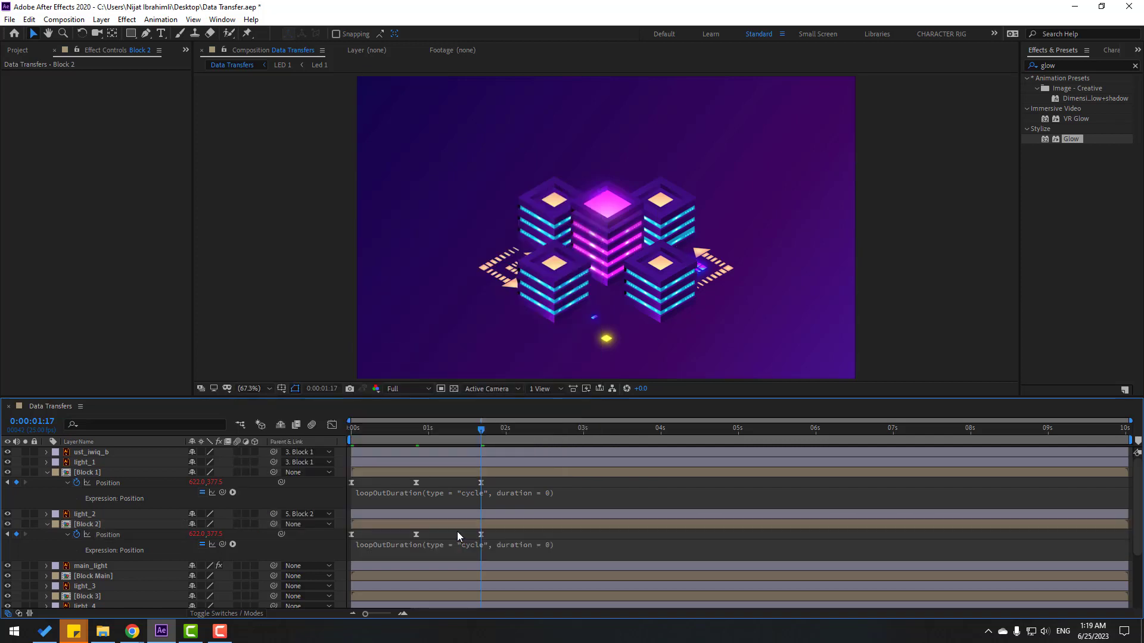
# Scrub through the movement of the two front blocks and parent the light_3 layer to Block 3.
pyautogui.click(435, 425)
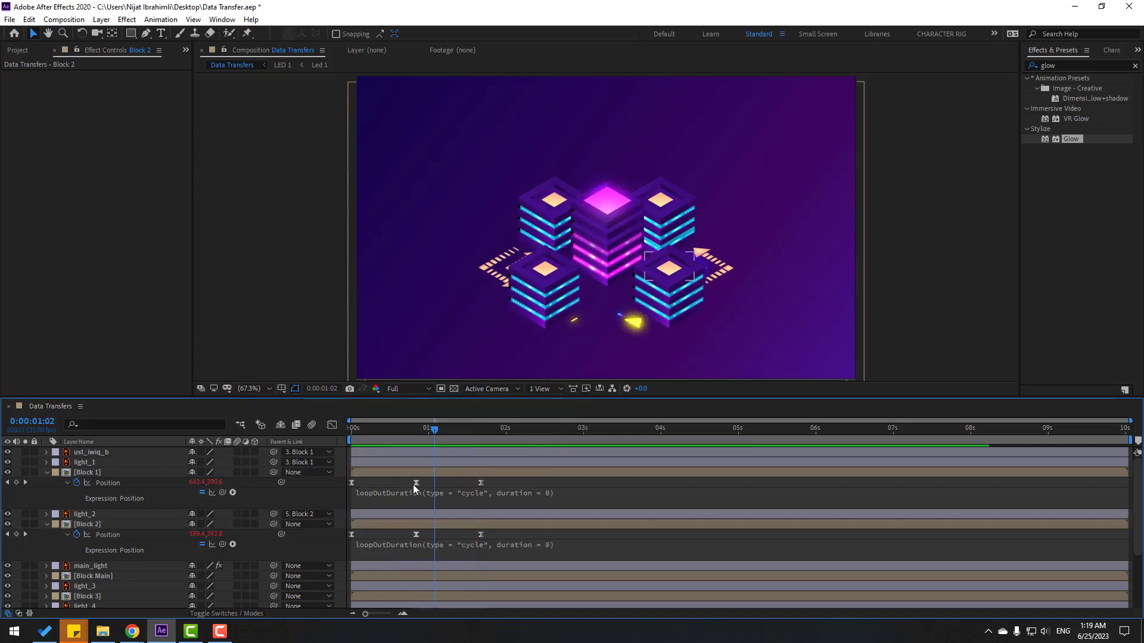
pyautogui.moveTo(441, 423); pyautogui.dragTo(366, 425)
pyautogui.scroll(-1, 91, 562)
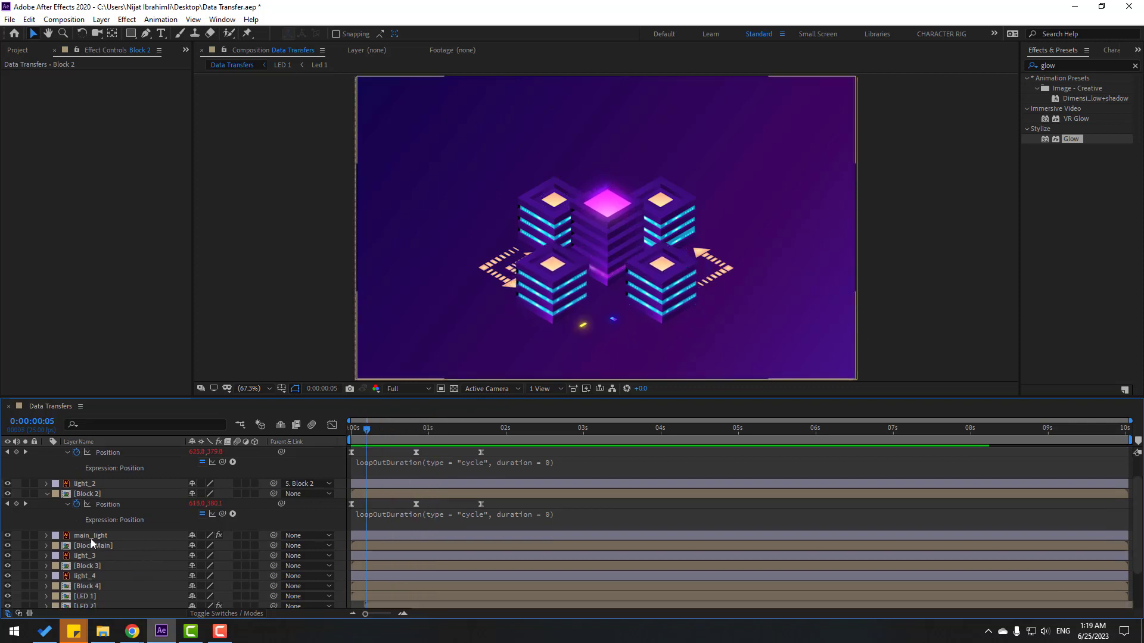
pyautogui.click(87, 556)
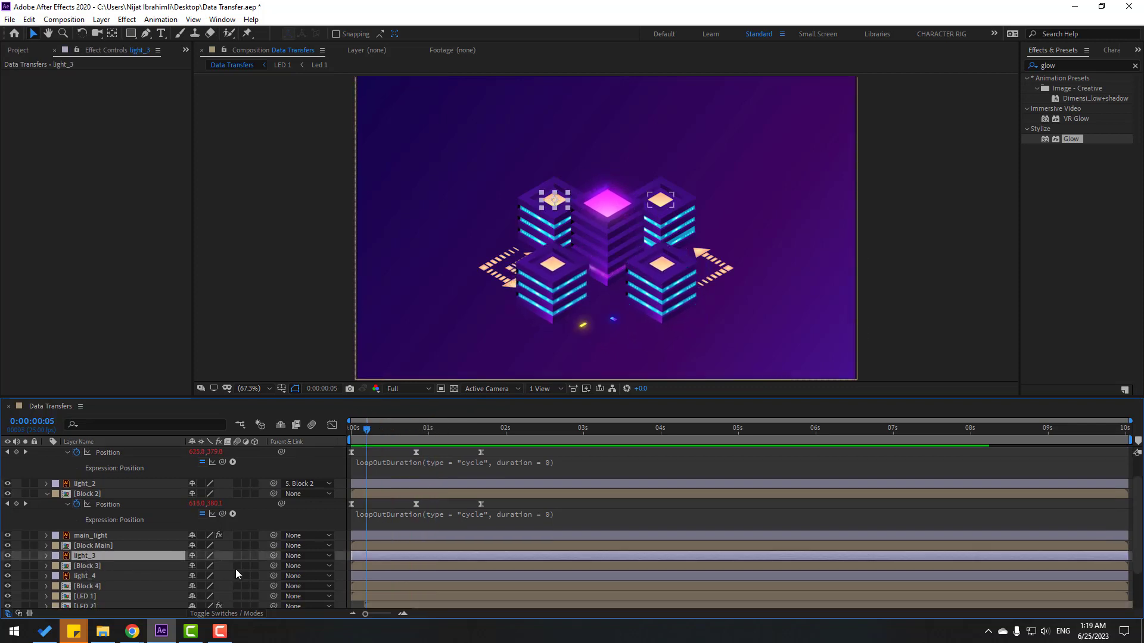
pyautogui.moveTo(273, 556); pyautogui.dragTo(89, 566)
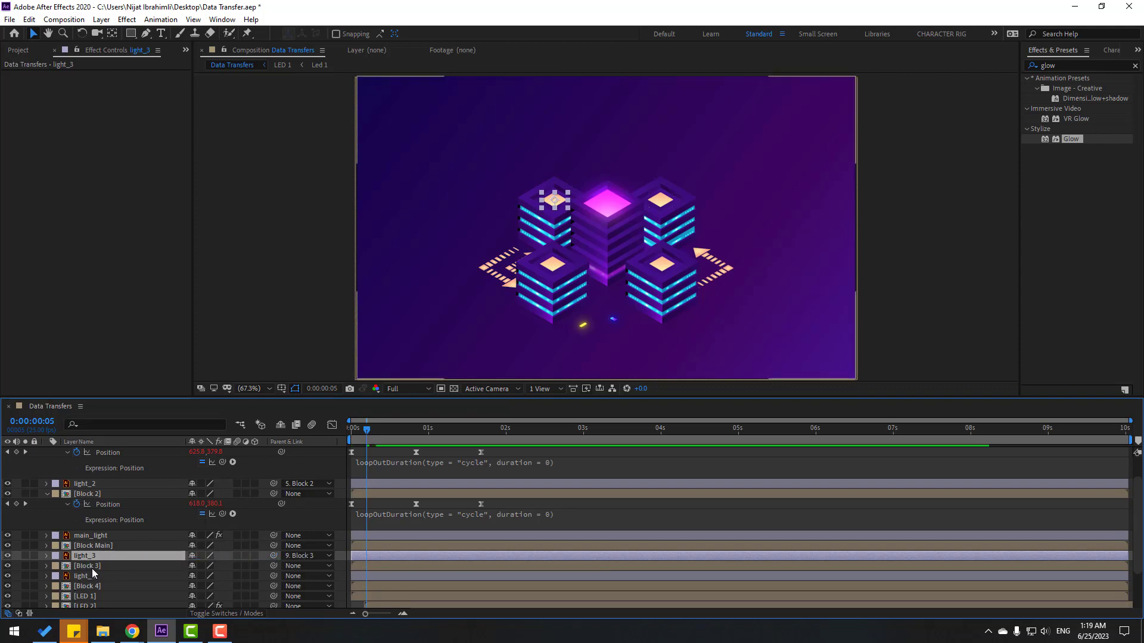
# Keyframe Block 3's Position at the start and move the block outward, up and to the left, at 0:00:00:21.
pyautogui.click(91, 567)
pyautogui.press('p')
pyautogui.moveTo(377, 430); pyautogui.dragTo(418, 440)
pyautogui.click(76, 576)
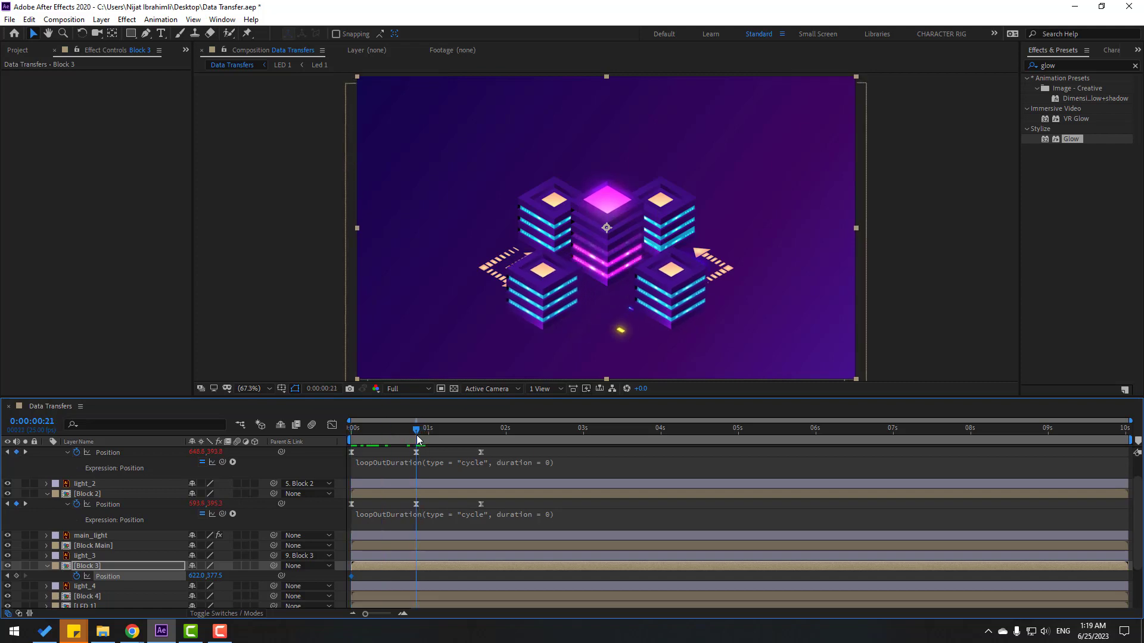
pyautogui.moveTo(653, 236); pyautogui.dragTo(643, 217)
pyautogui.moveTo(422, 433)
pyautogui.mouseDown()
pyautogui.moveTo(308, 439)
pyautogui.moveTo(419, 439)
pyautogui.mouseUp()
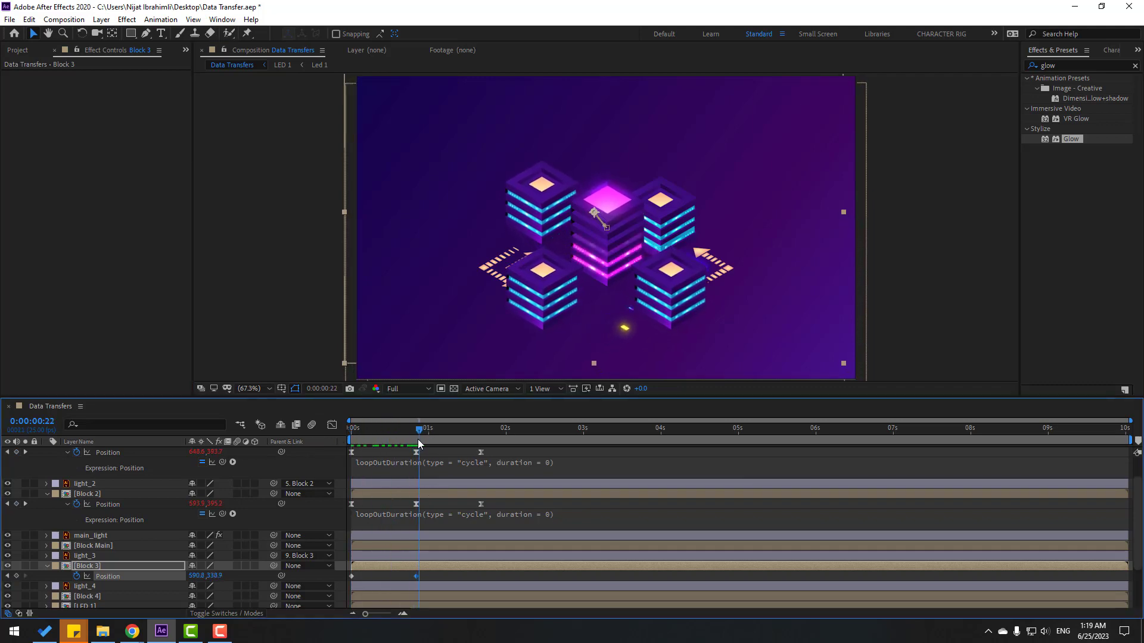
# Replace Block 3's outward Position keyframe by deleting it and moving the block outward, up and to the left, again at 0:00:00:21.
pyautogui.moveTo(533, 226); pyautogui.dragTo(539, 227)
pyautogui.moveTo(411, 429); pyautogui.dragTo(346, 437)
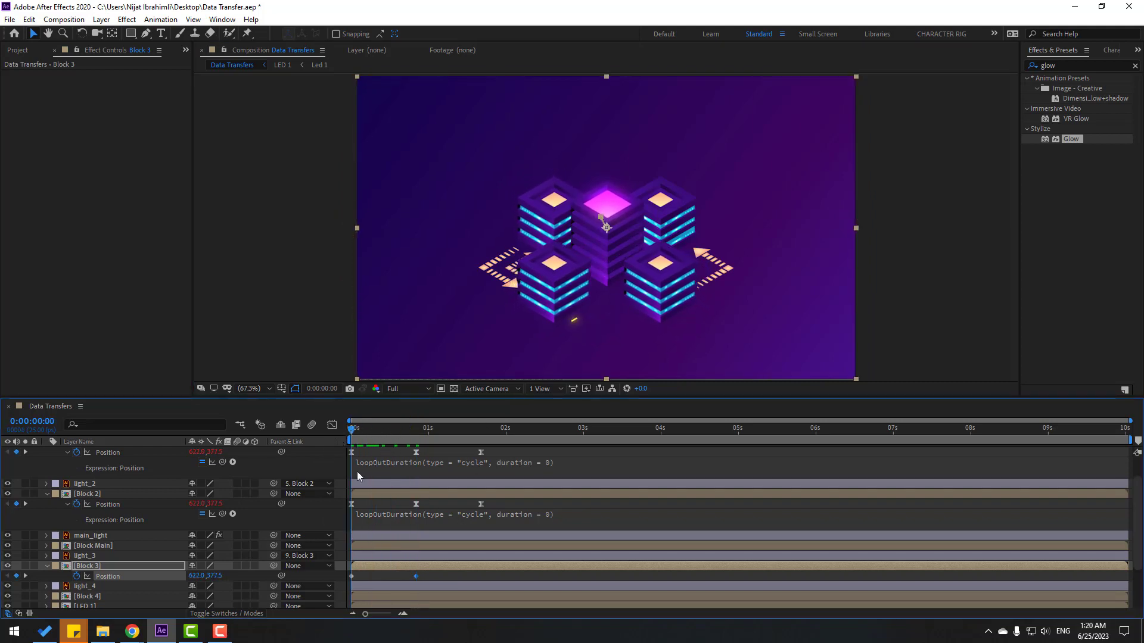
pyautogui.press('Delete')
pyautogui.press('space')
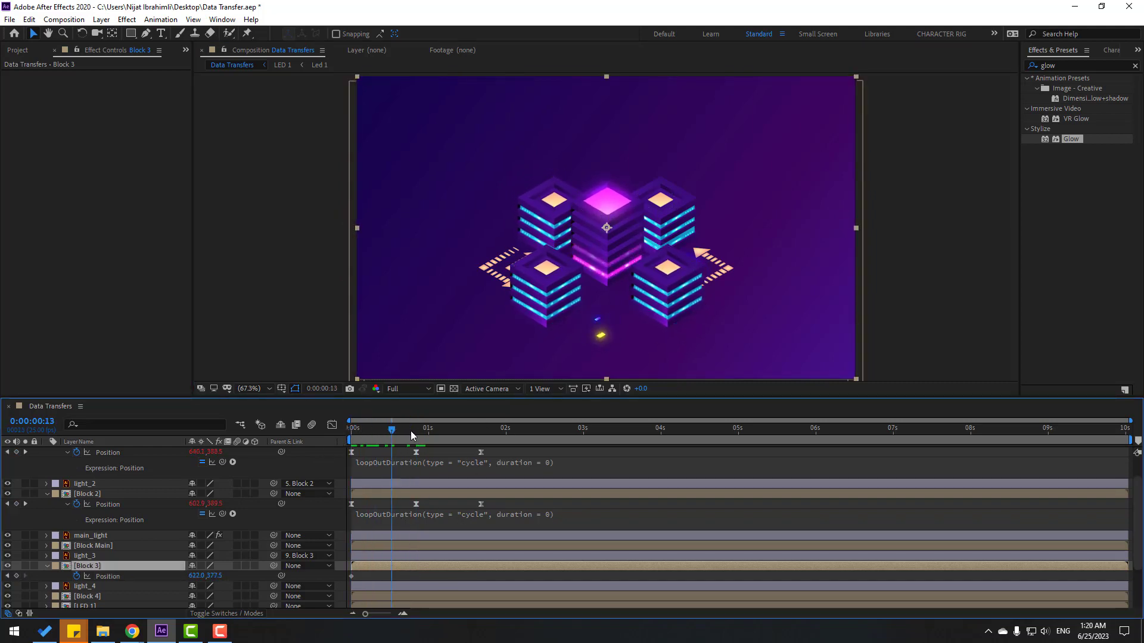
pyautogui.moveTo(549, 244); pyautogui.dragTo(530, 242)
# Copy Block 3's starting Position keyframe to 0:00:01:17 and apply Easy Ease to its three keyframes.
pyautogui.moveTo(416, 429); pyautogui.dragTo(482, 426)
pyautogui.moveTo(369, 575); pyautogui.dragTo(325, 588)
pyautogui.hotkey('ctrl', 'c')
pyautogui.hotkey('ctrl', 'v')
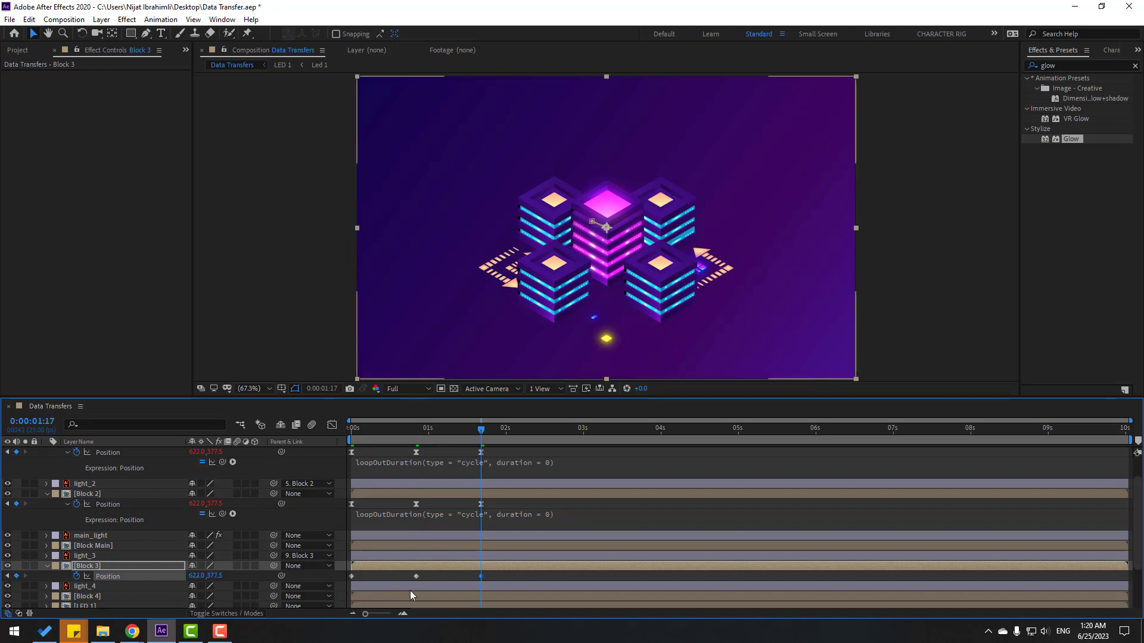
pyautogui.moveTo(497, 578); pyautogui.dragTo(352, 581)
pyautogui.rightClick(352, 580)
pyautogui.moveTo(409, 628)
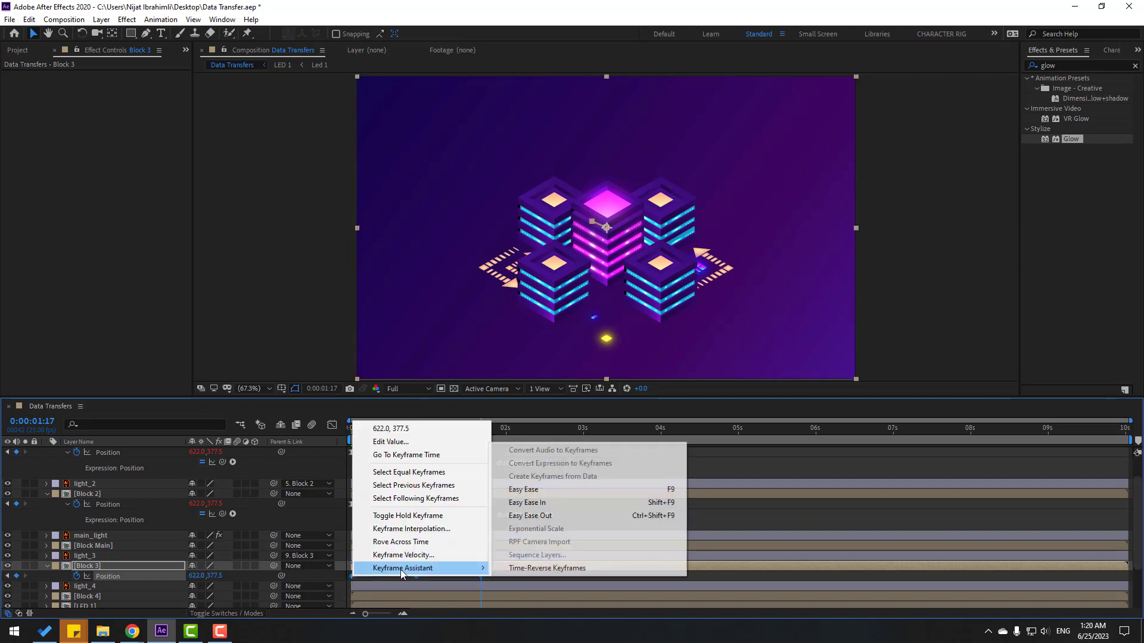
pyautogui.click(536, 417)
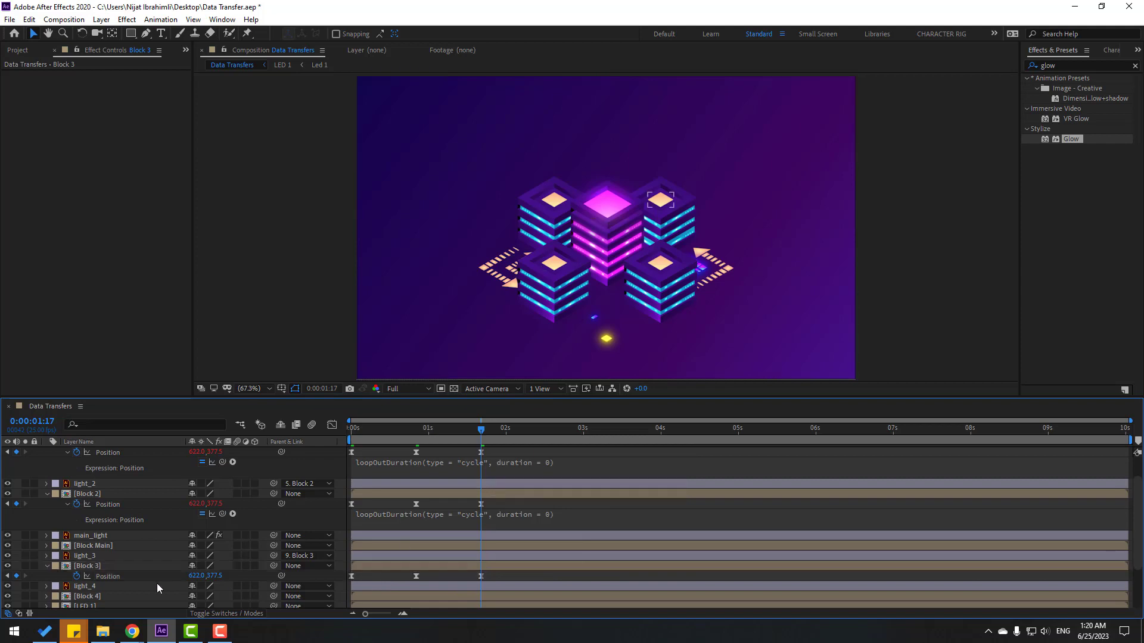
# Add the expression loopOutDuration(type = "cycle", duration = 0) to Block 3's Position.
pyautogui.keyDown('alt'); pyautogui.click(77, 576); pyautogui.keyUp('alt')
pyautogui.click(237, 586)
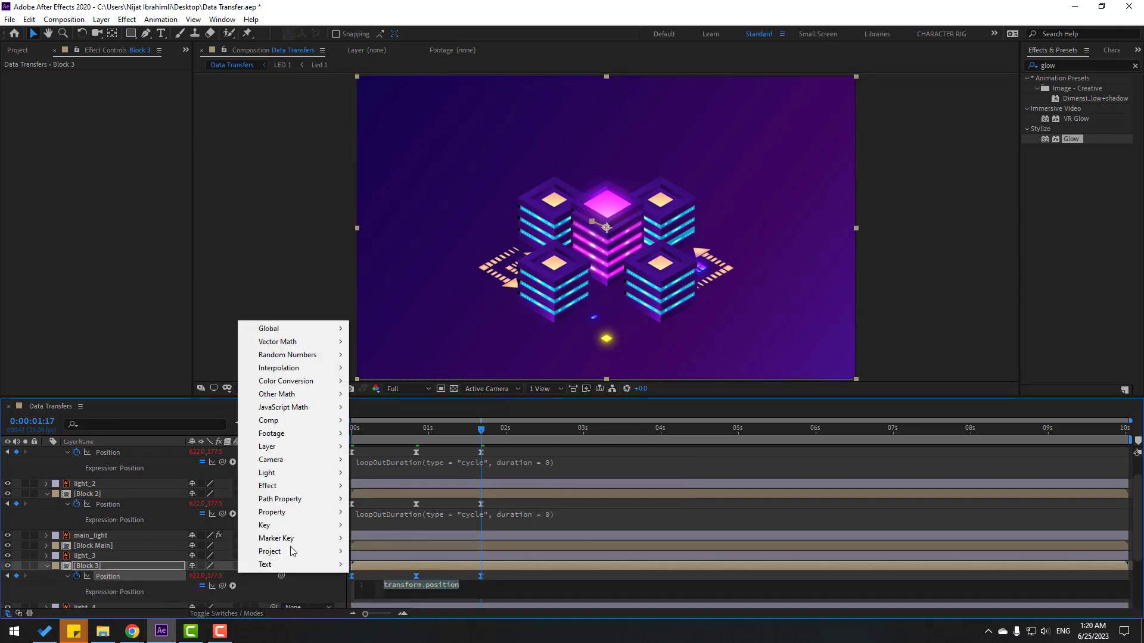
pyautogui.moveTo(310, 513)
pyautogui.click(483, 394)
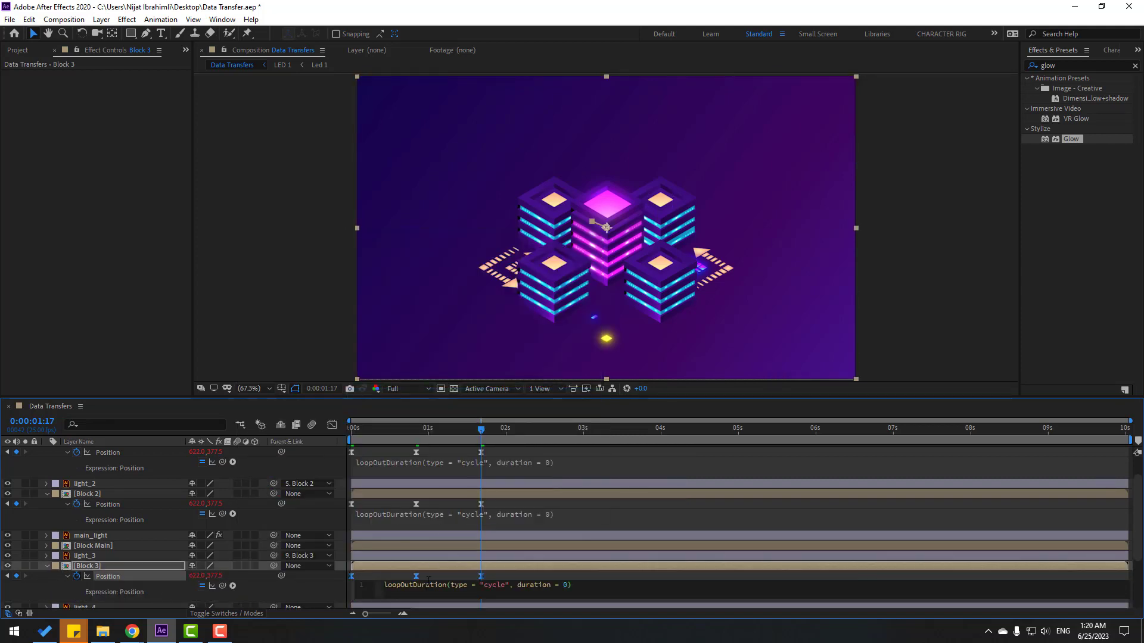
pyautogui.click(438, 573)
# Parent the light_4 layer to Block 4.
pyautogui.scroll(-2, 446, 570)
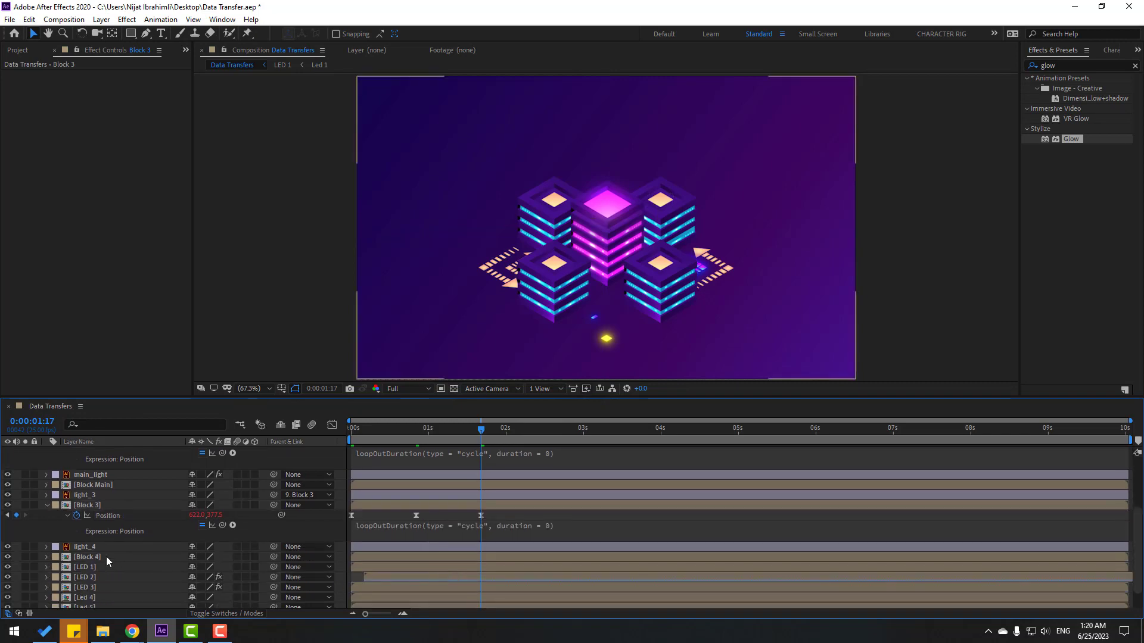
pyautogui.click(88, 547)
pyautogui.moveTo(274, 547); pyautogui.dragTo(119, 556)
# Keyframe Block 4's Position at the start and move the block outward, up and to the right, at 0:00:00:20.
pyautogui.press('Home')
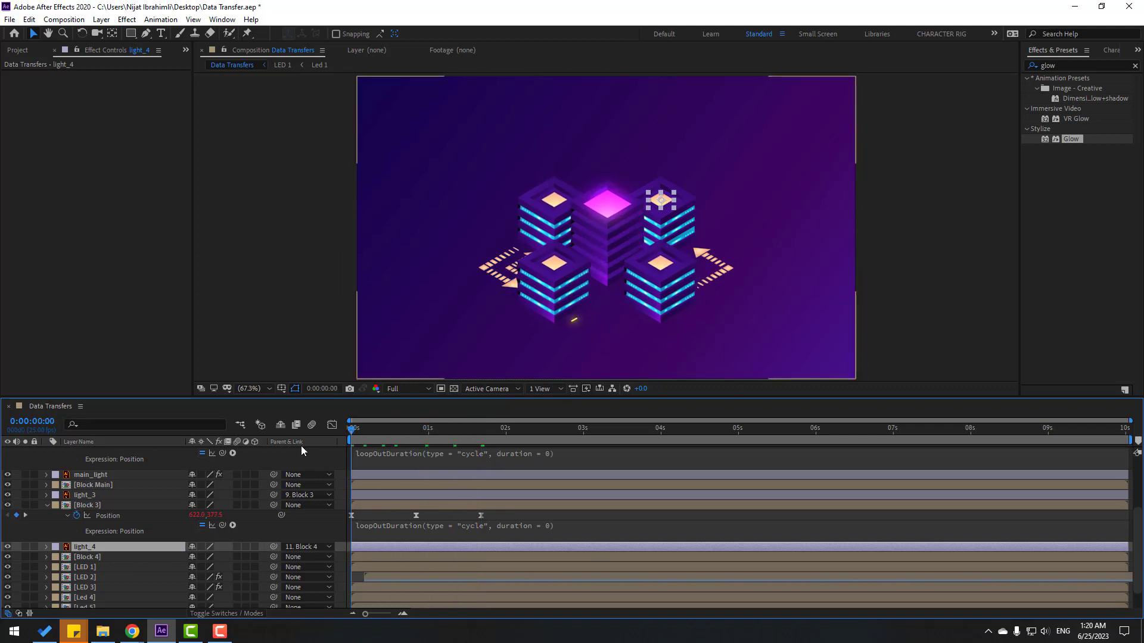
pyautogui.click(135, 557)
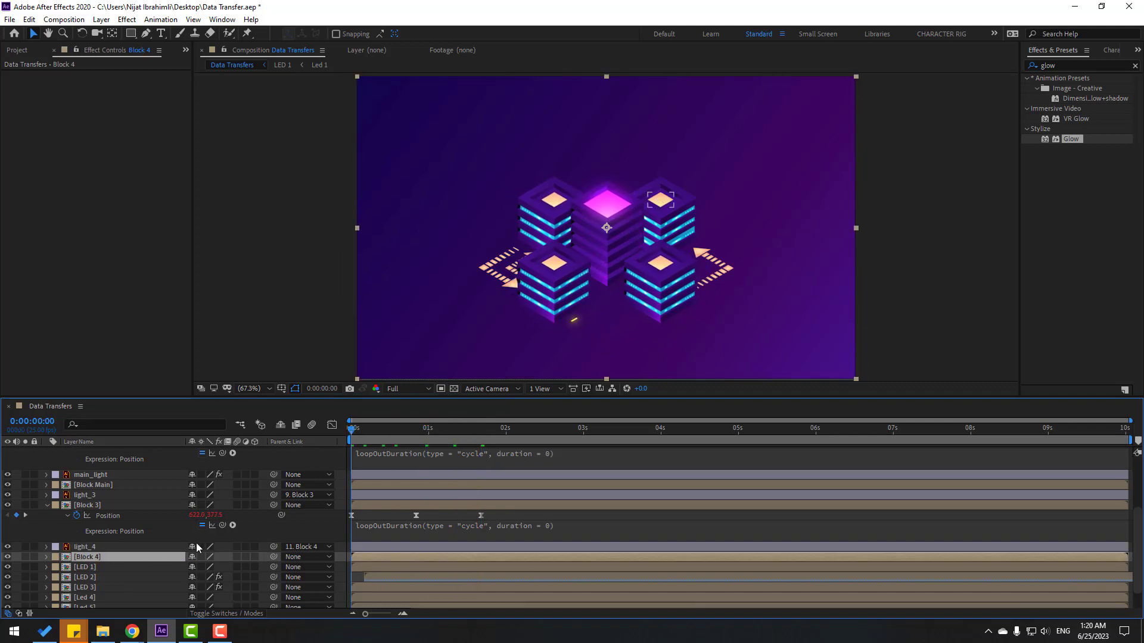
pyautogui.press('p')
pyautogui.click(106, 567)
pyautogui.moveTo(386, 437); pyautogui.dragTo(418, 438)
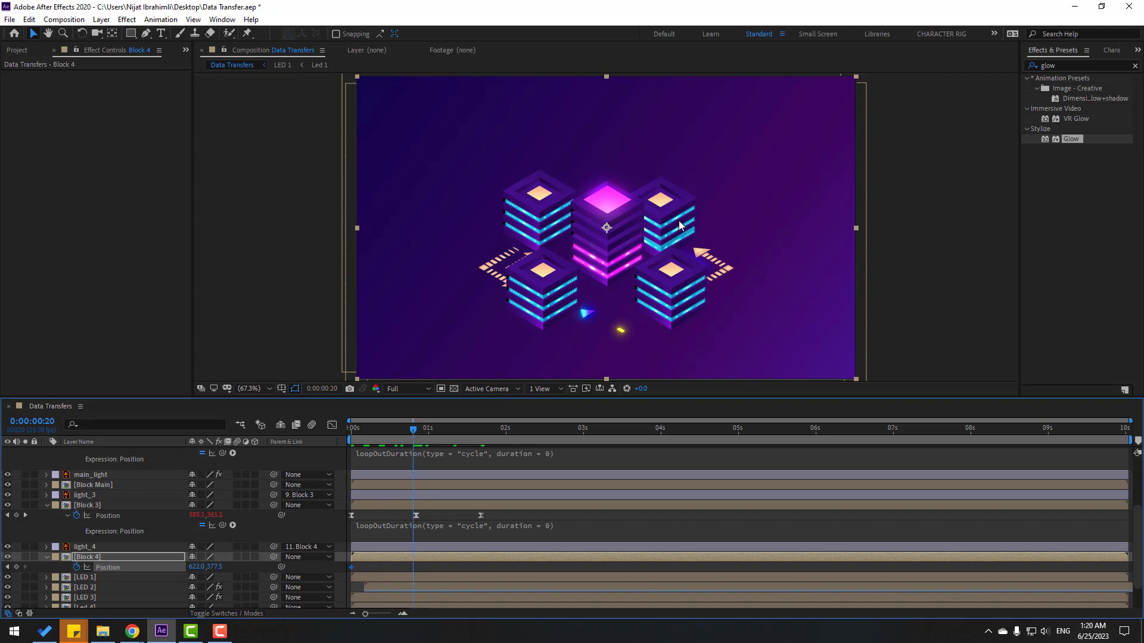
pyautogui.moveTo(668, 230); pyautogui.dragTo(684, 223)
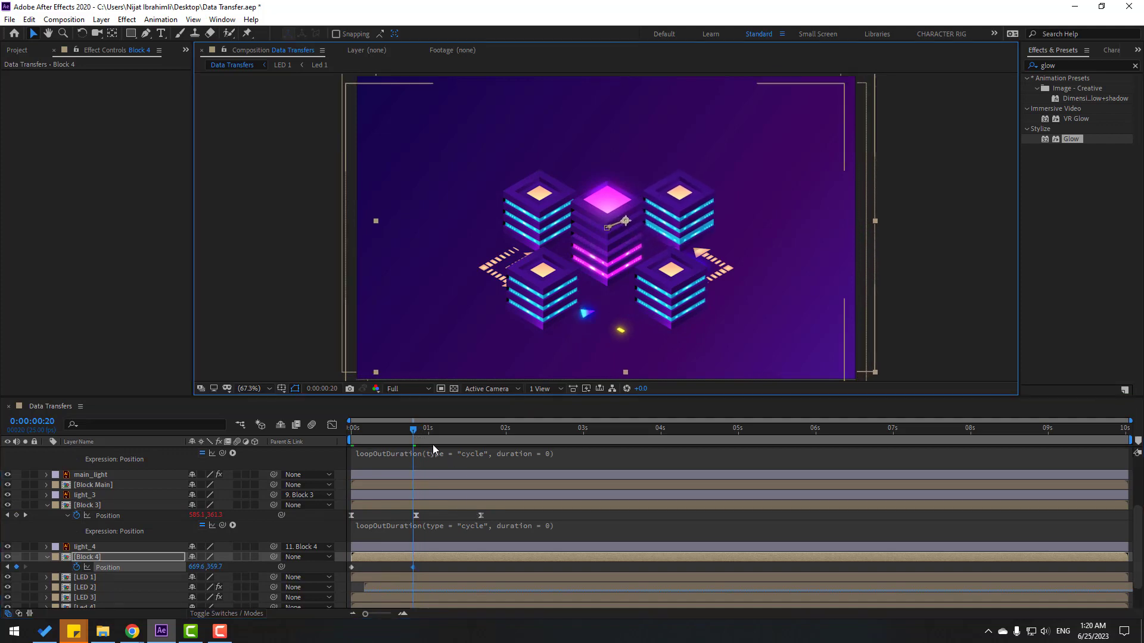
# Copy Block 4's starting Position keyframe to 0:00:01:17 and apply Easy Ease to its three keyframes.
pyautogui.moveTo(442, 440); pyautogui.dragTo(480, 439)
pyautogui.click(352, 568)
pyautogui.hotkey('ctrl', 'c')
pyautogui.hotkey('ctrl', 'v')
pyautogui.moveTo(494, 565); pyautogui.dragTo(353, 576)
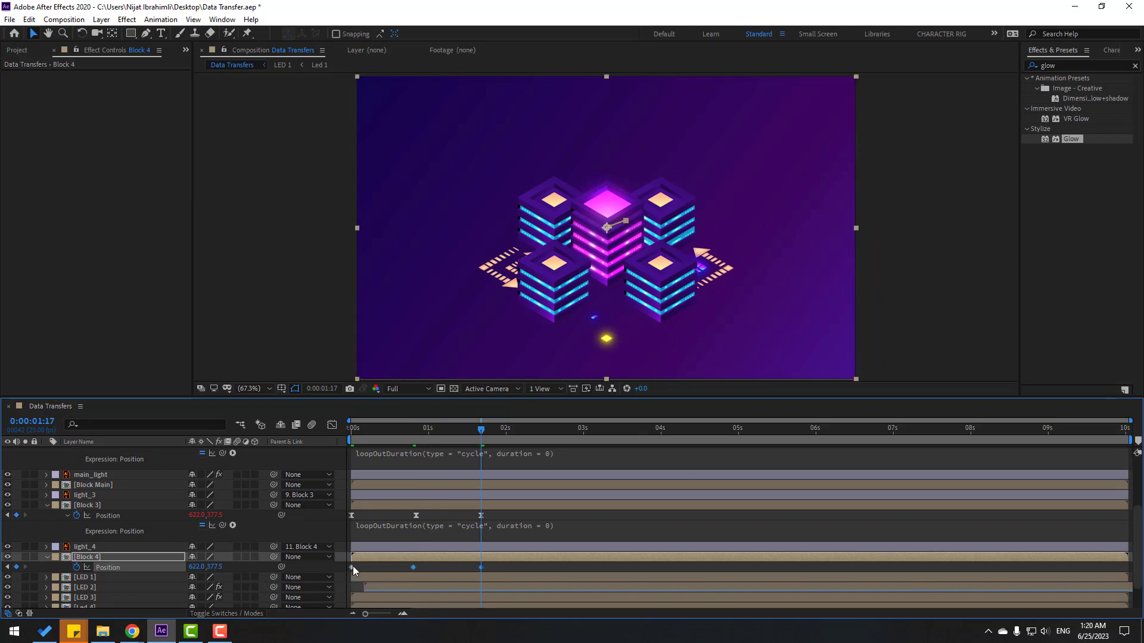
pyautogui.rightClick(352, 567)
pyautogui.moveTo(367, 560)
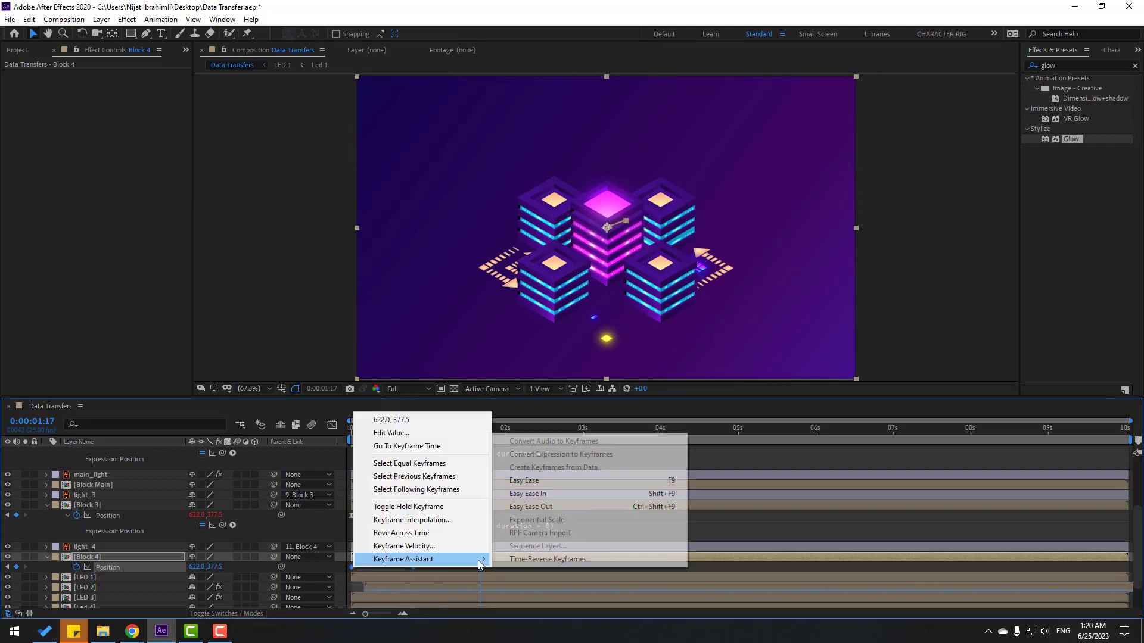
pyautogui.click(574, 492)
# Add the expression loopOutDuration(type = "cycle", duration = 0) to Block 4's Position.
pyautogui.keyDown('alt'); pyautogui.click(76, 567); pyautogui.keyUp('alt')
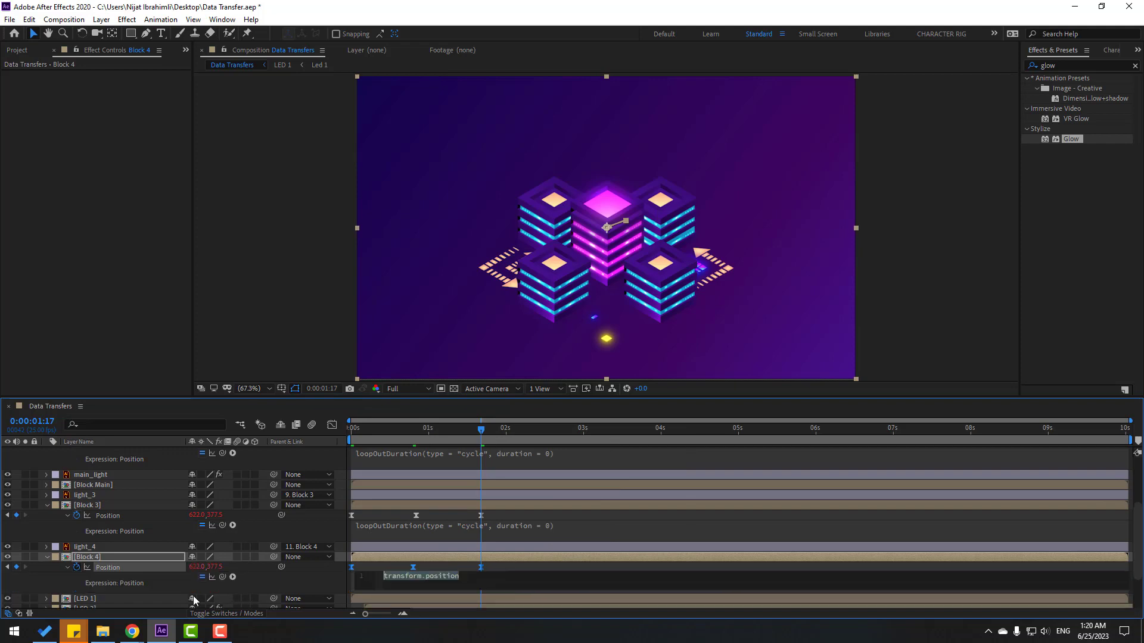
pyautogui.click(232, 577)
pyautogui.moveTo(321, 504)
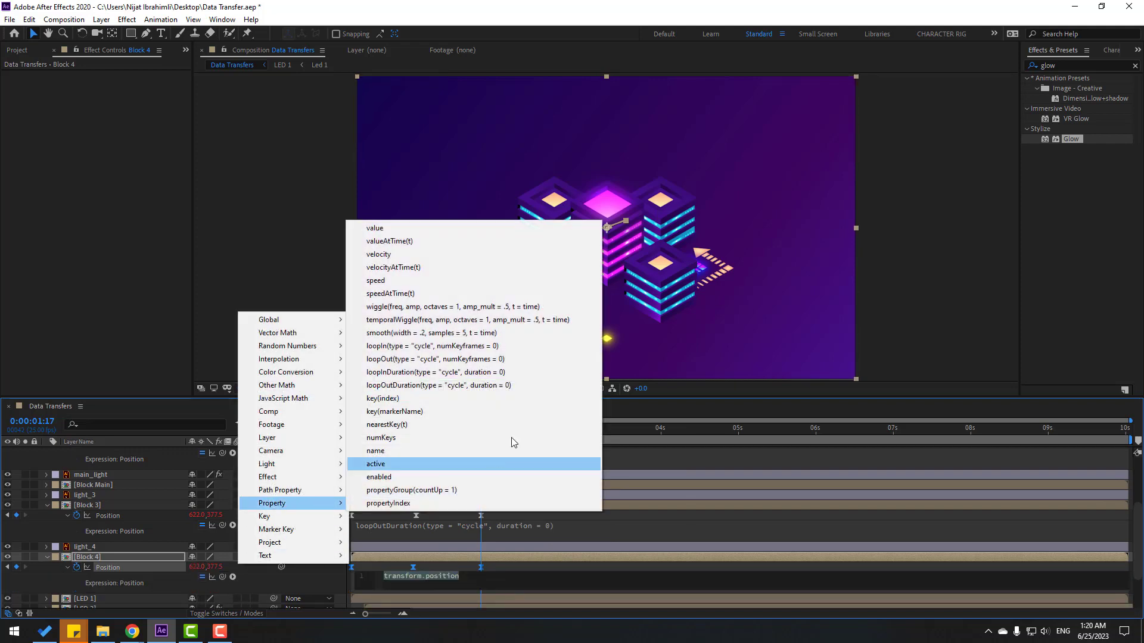
pyautogui.click(493, 386)
pyautogui.click(388, 566)
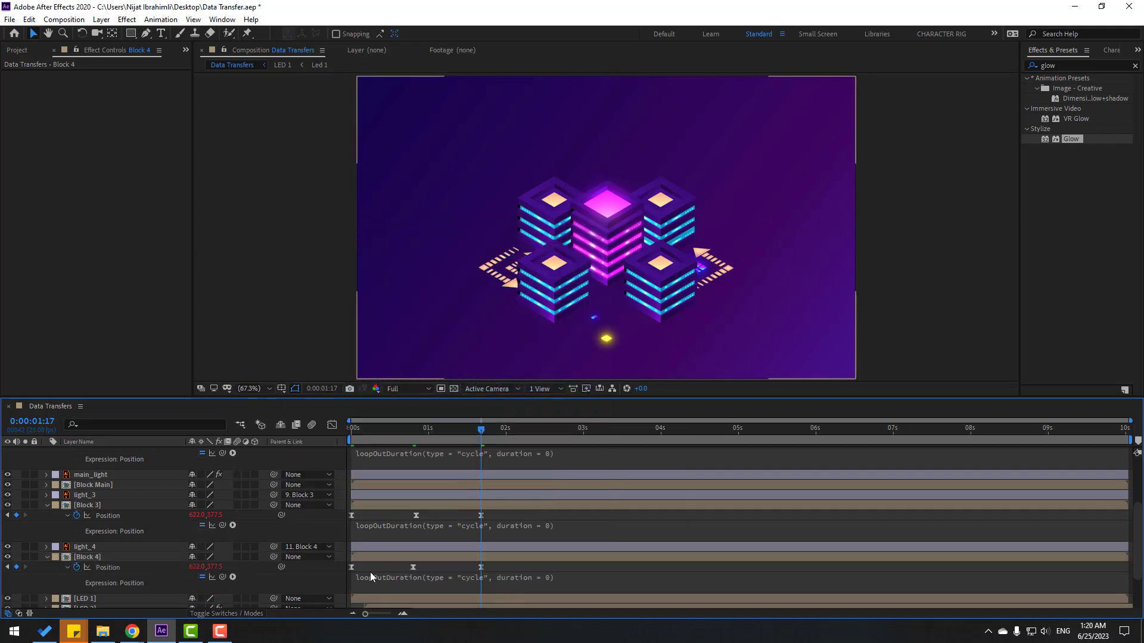
# Preview the loop, then stagger the blocks by shifting the Position keyframes of Block 2, Block 3 and Block 4 later by about 5, 9 and 14 frames.
pyautogui.press('space')
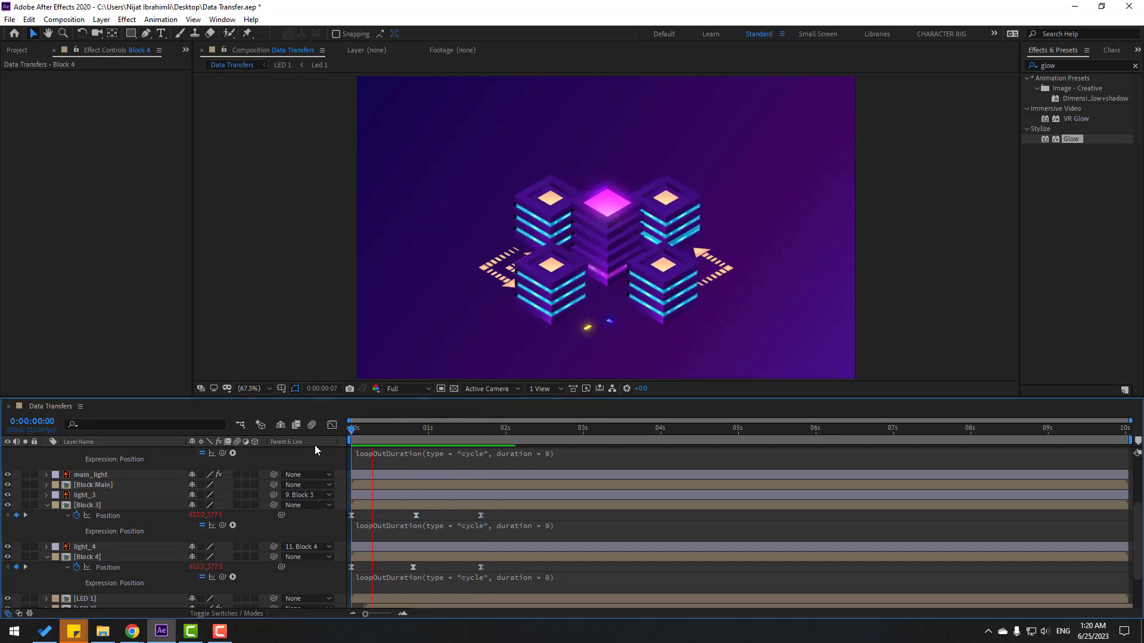
pyautogui.press('space')
pyautogui.scroll(3, 446, 505)
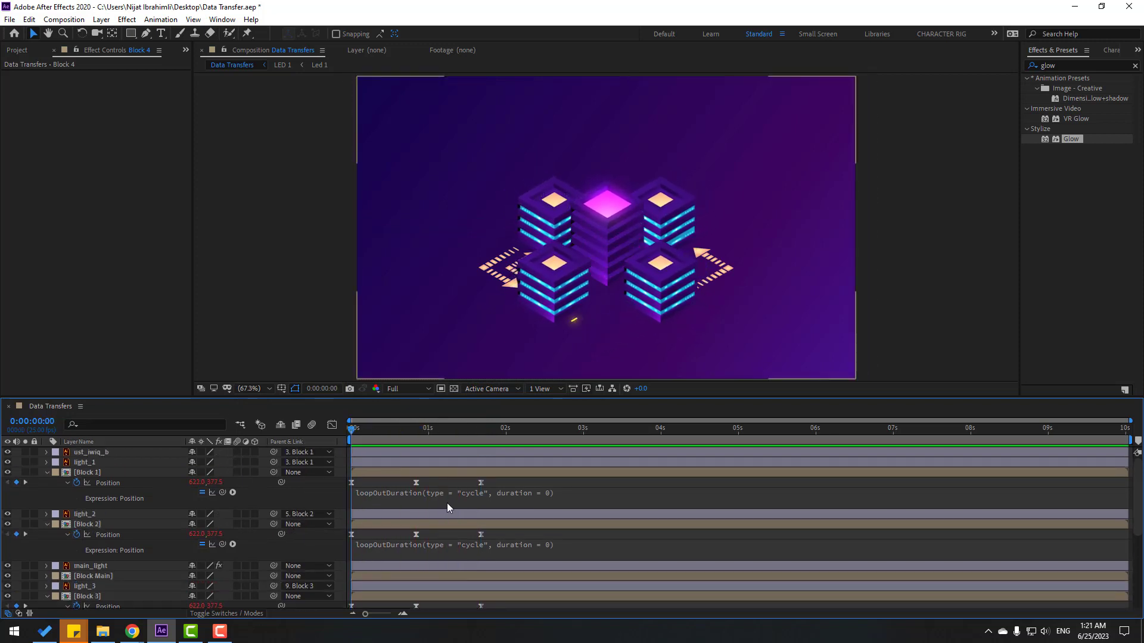
pyautogui.moveTo(496, 535); pyautogui.dragTo(371, 540)
pyautogui.scroll(-2, 437, 583)
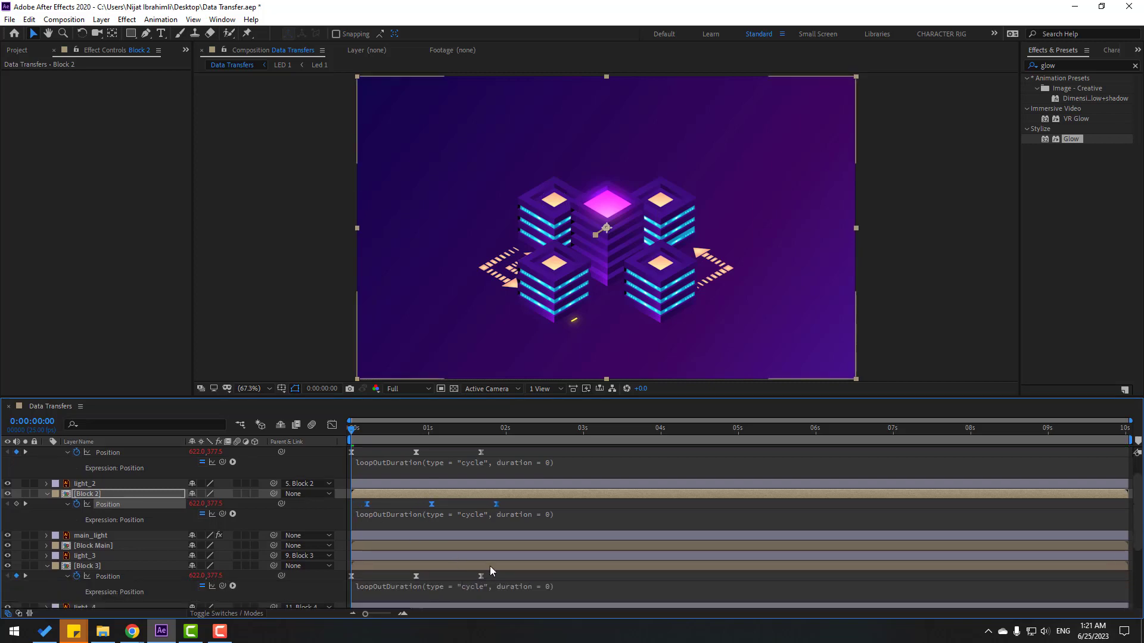
pyautogui.moveTo(492, 577); pyautogui.dragTo(344, 581)
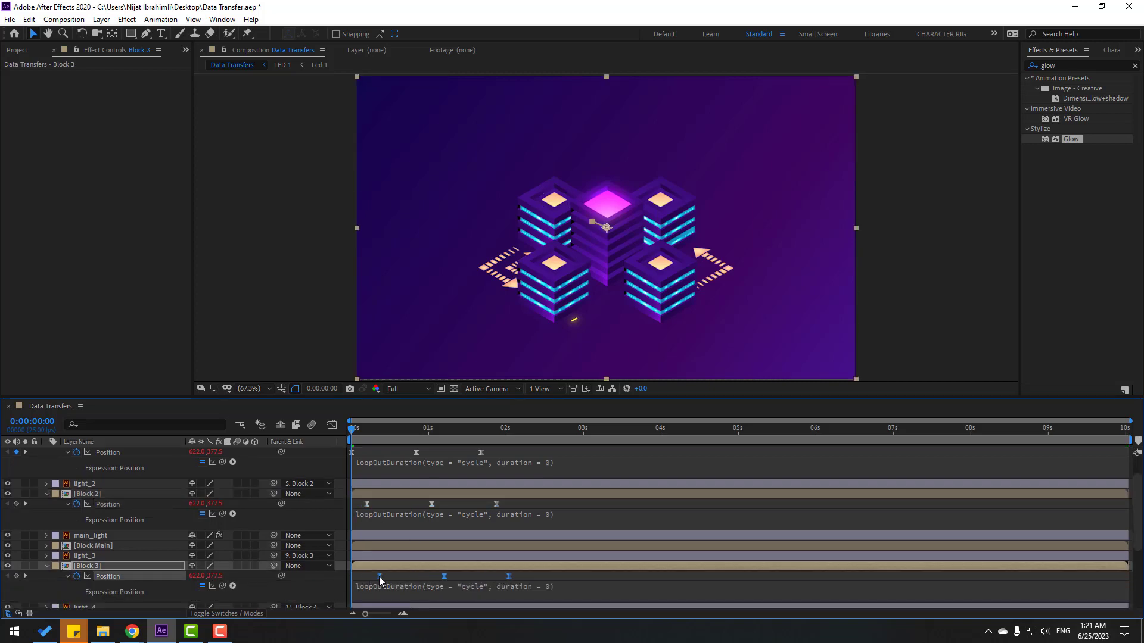
pyautogui.scroll(-2, 445, 586)
pyautogui.moveTo(503, 565); pyautogui.dragTo(395, 568)
# Play the staggered block animation and collapse the properties of all layers.
pyautogui.press('space')
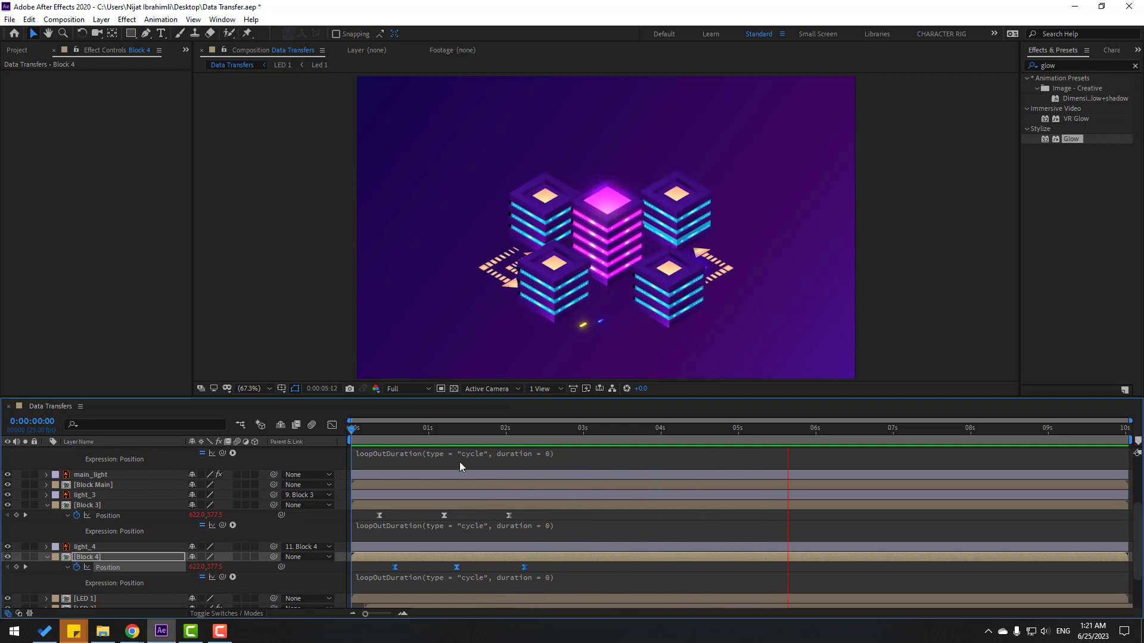
pyautogui.press('space')
pyautogui.hotkey('ctrl', 'a')
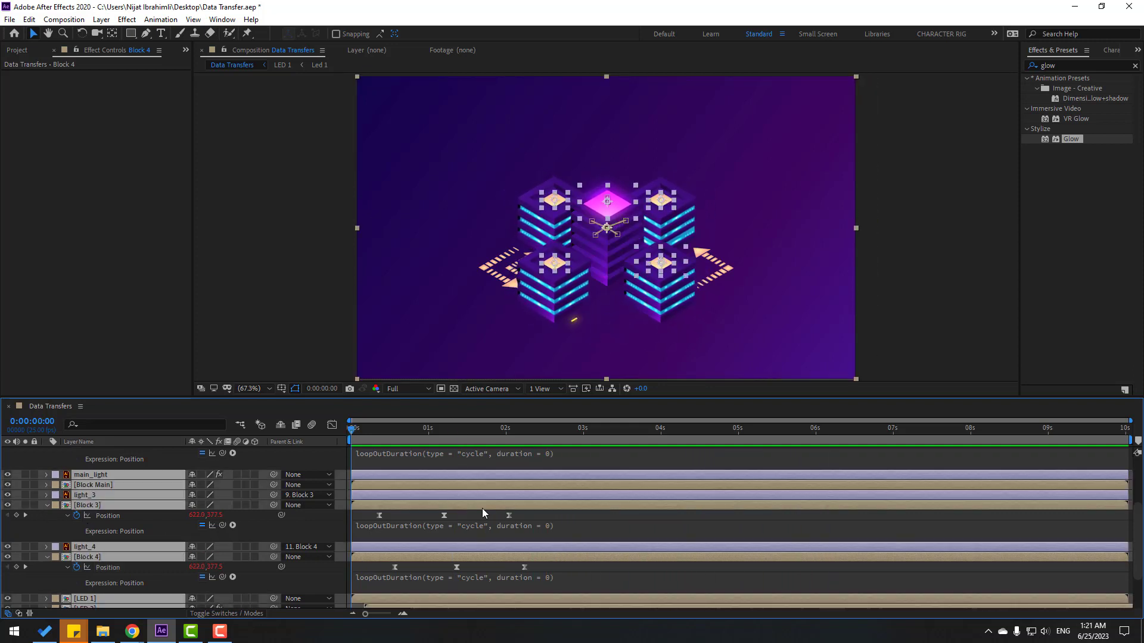
pyautogui.click(46, 505)
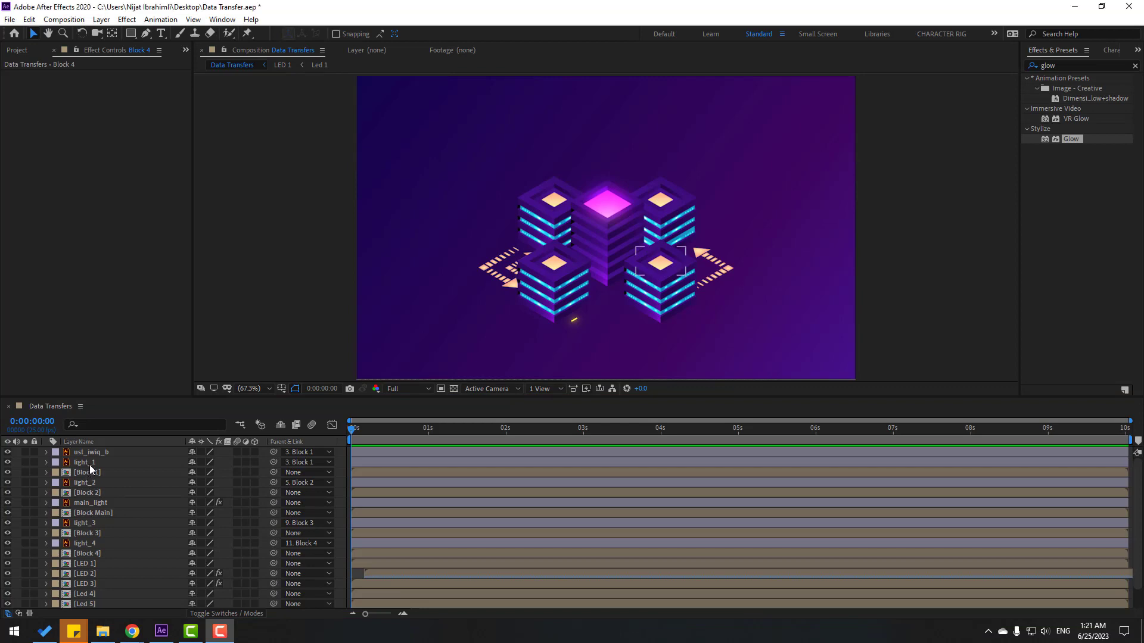
# Apply the Glow effect to the ust_iwiq_b layer on the front block and set its Glow Radius to 39.0.
pyautogui.click(88, 466)
pyautogui.scroll(5, 725, 270)
pyautogui.moveTo(878, 221); pyautogui.dragTo(1012, 222)
pyautogui.moveTo(1056, 141); pyautogui.dragTo(625, 178)
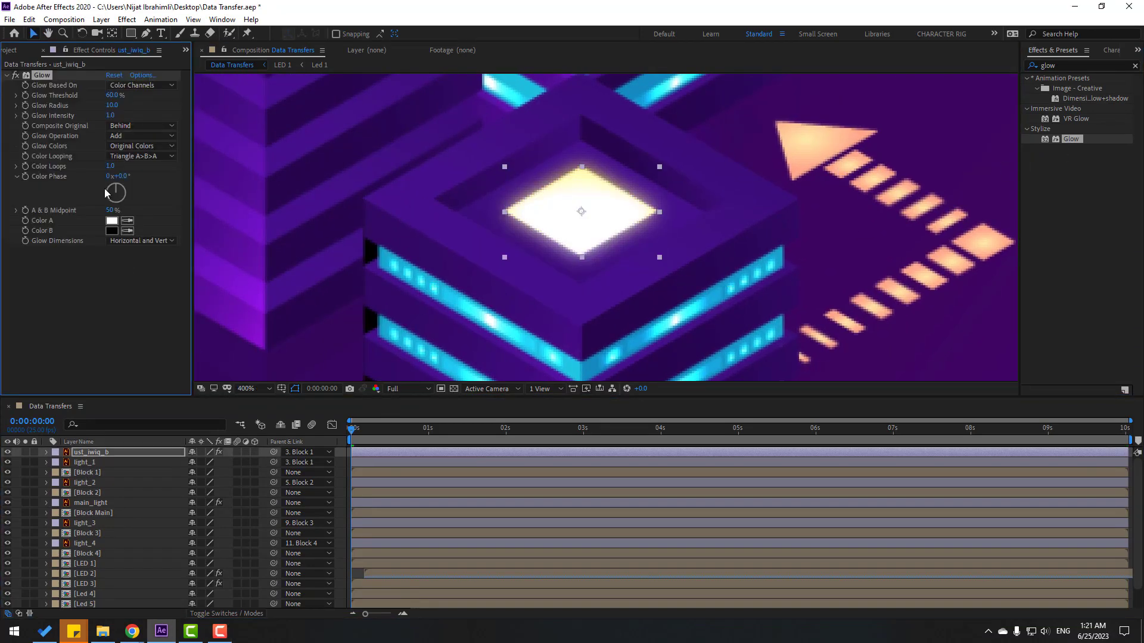
pyautogui.moveTo(122, 104); pyautogui.dragTo(127, 103)
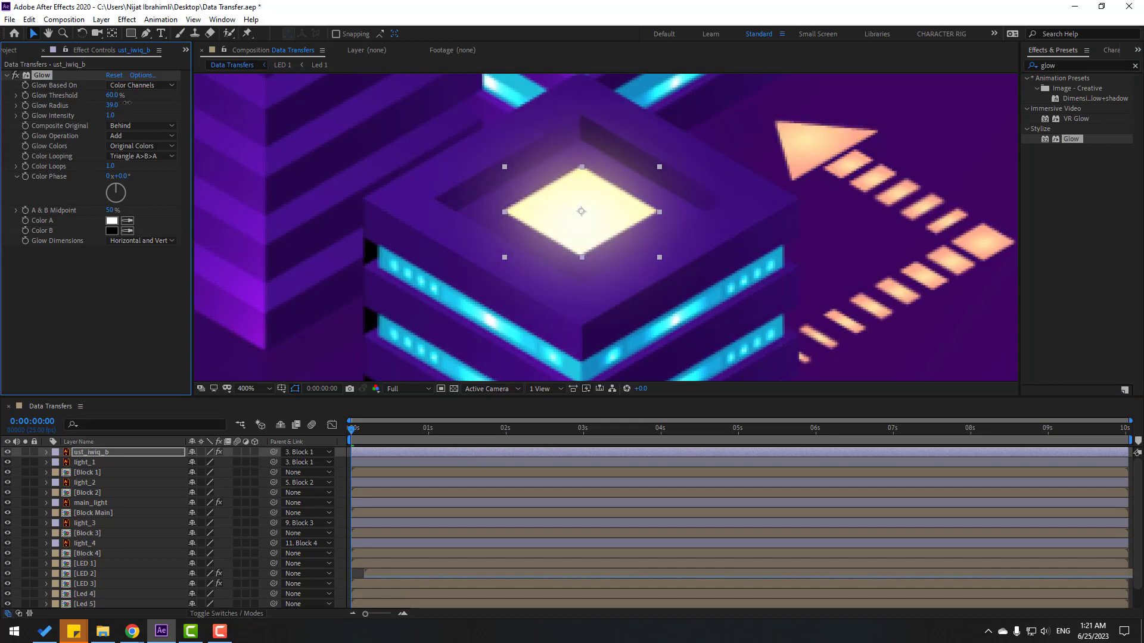
pyautogui.scroll(-2, 437, 235)
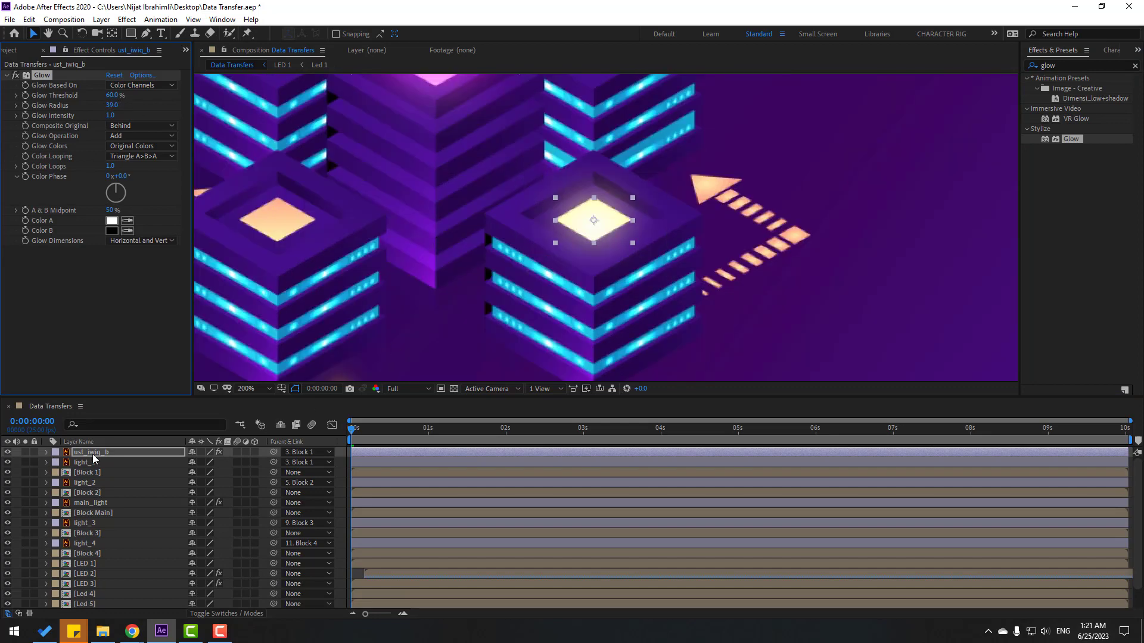
# Keyframe the ust_iwiq_b layer's Opacity at 0% at the start, 100% at 0:00:00:10 and 0% at 0:00:00:20.
pyautogui.press('t')
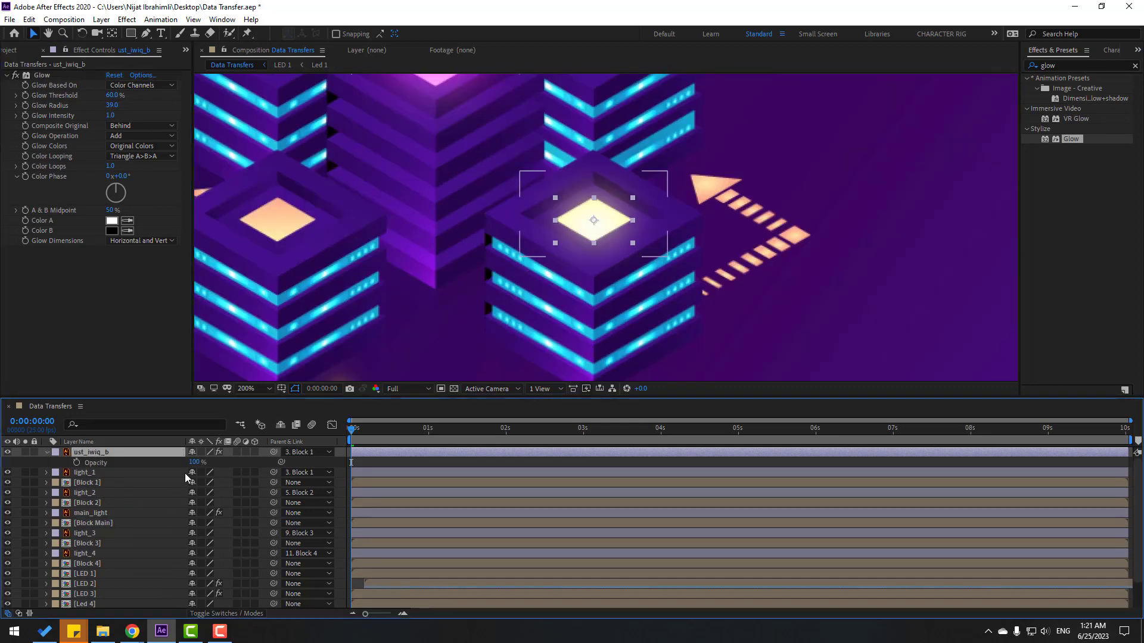
pyautogui.moveTo(195, 463); pyautogui.dragTo(112, 463)
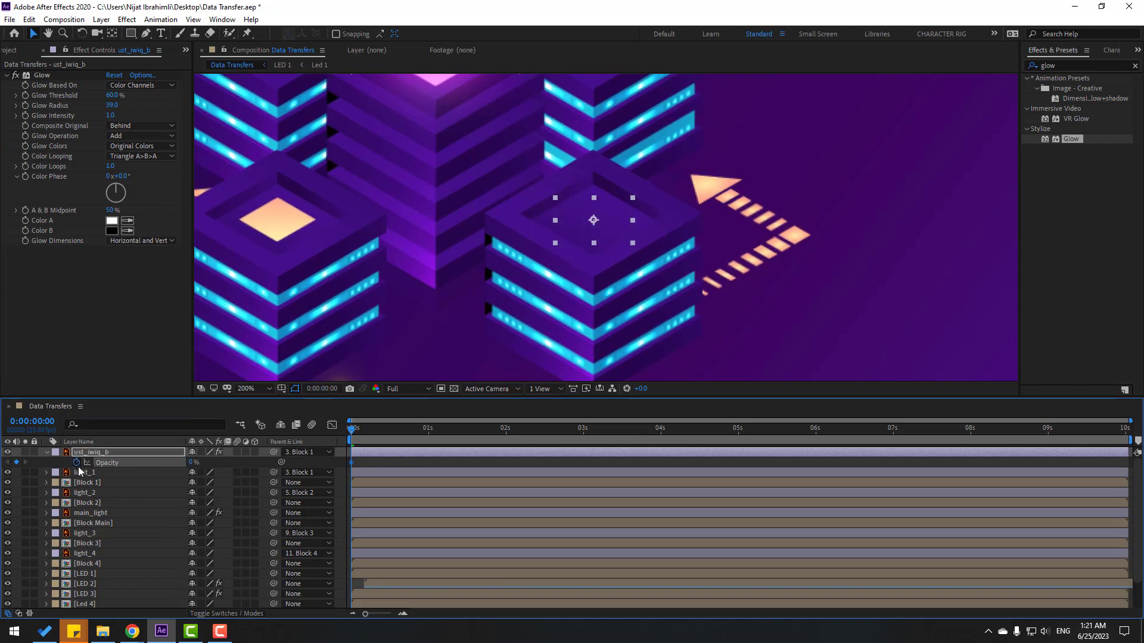
pyautogui.press('space')
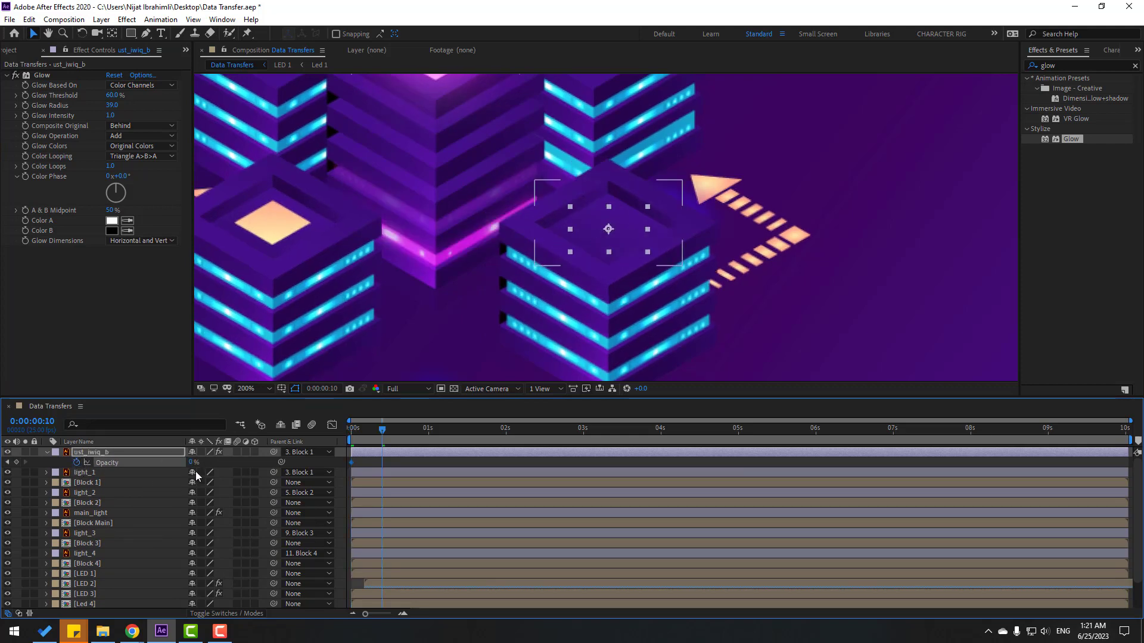
pyautogui.moveTo(192, 463); pyautogui.dragTo(325, 453)
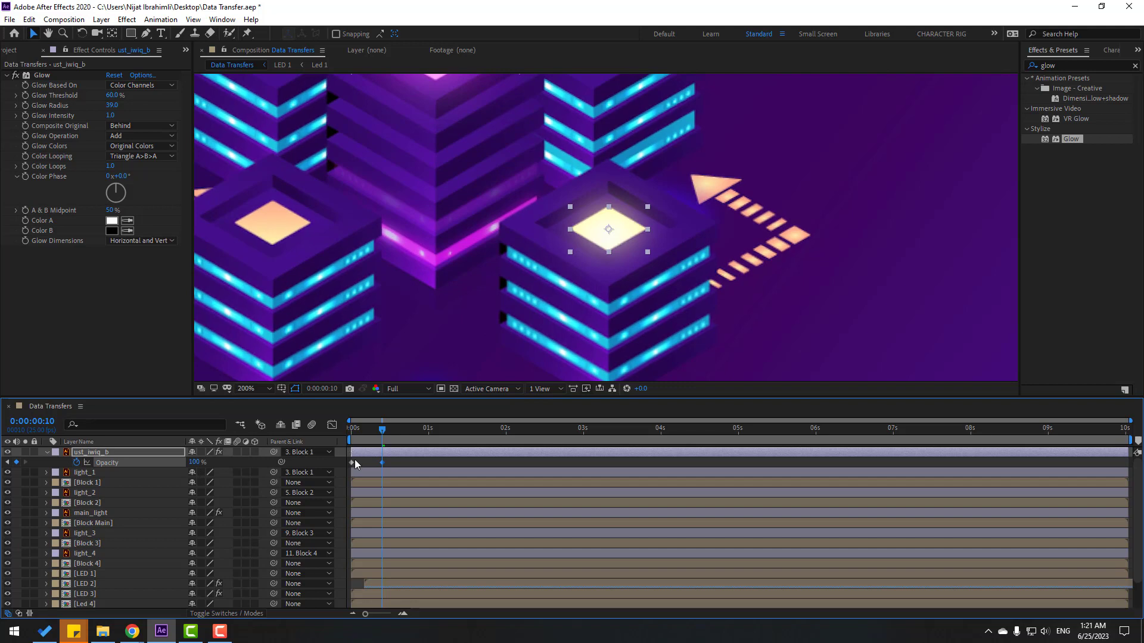
pyautogui.press('space')
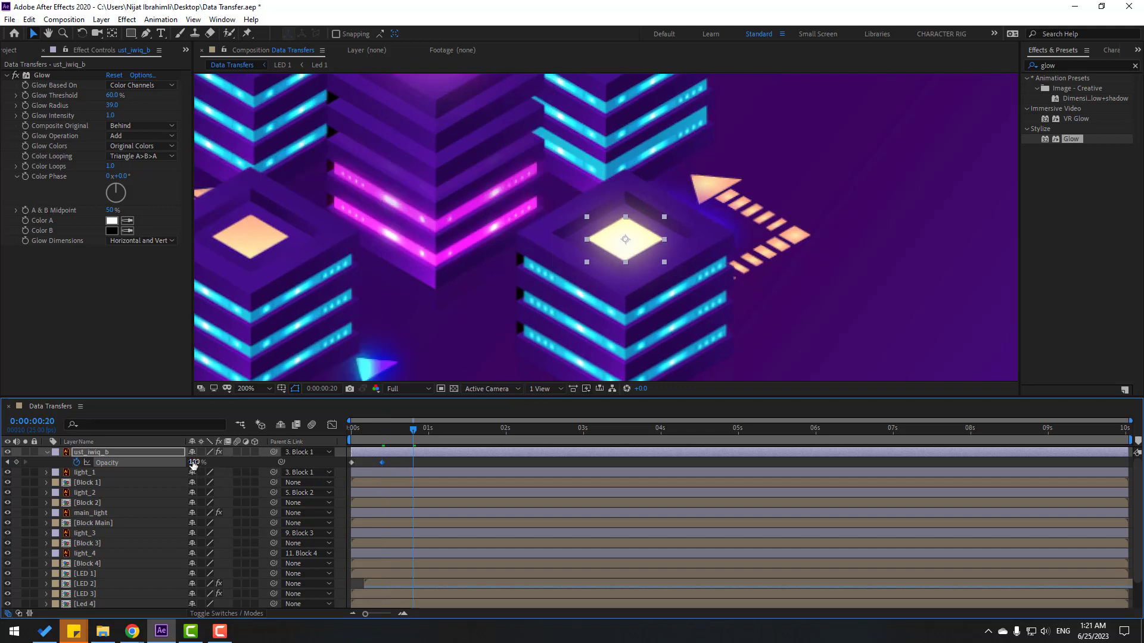
pyautogui.write('0')
pyautogui.press('Return')
# Apply Easy Ease to the three Opacity keyframes of the ust_iwiq_b layer.
pyautogui.rightClick(352, 463)
pyautogui.moveTo(429, 610)
pyautogui.click(551, 532)
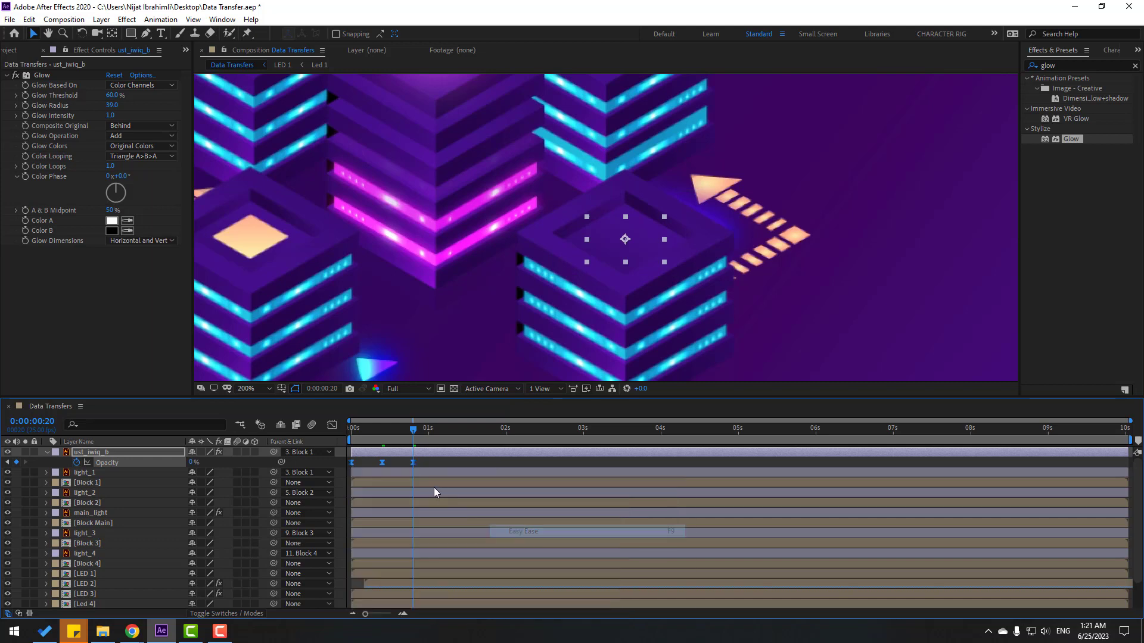
# Preview the pulsing light and add another 0% Opacity keyframe to the ust_iwiq_b layer at 0:00:00:23.
pyautogui.click(427, 464)
pyautogui.press('space')
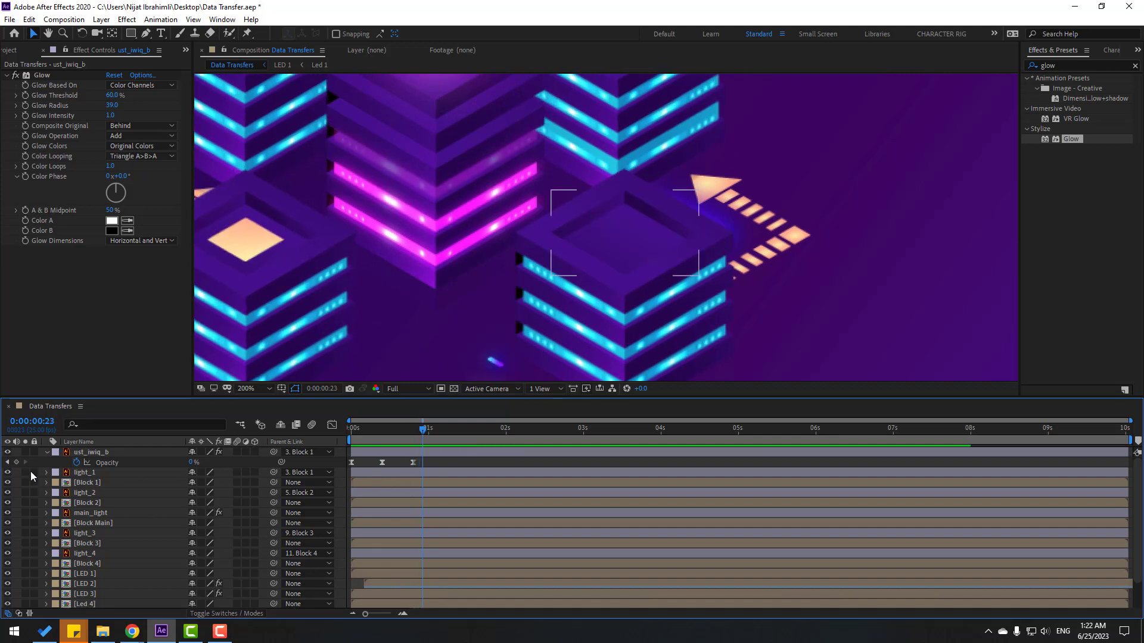
pyautogui.click(17, 462)
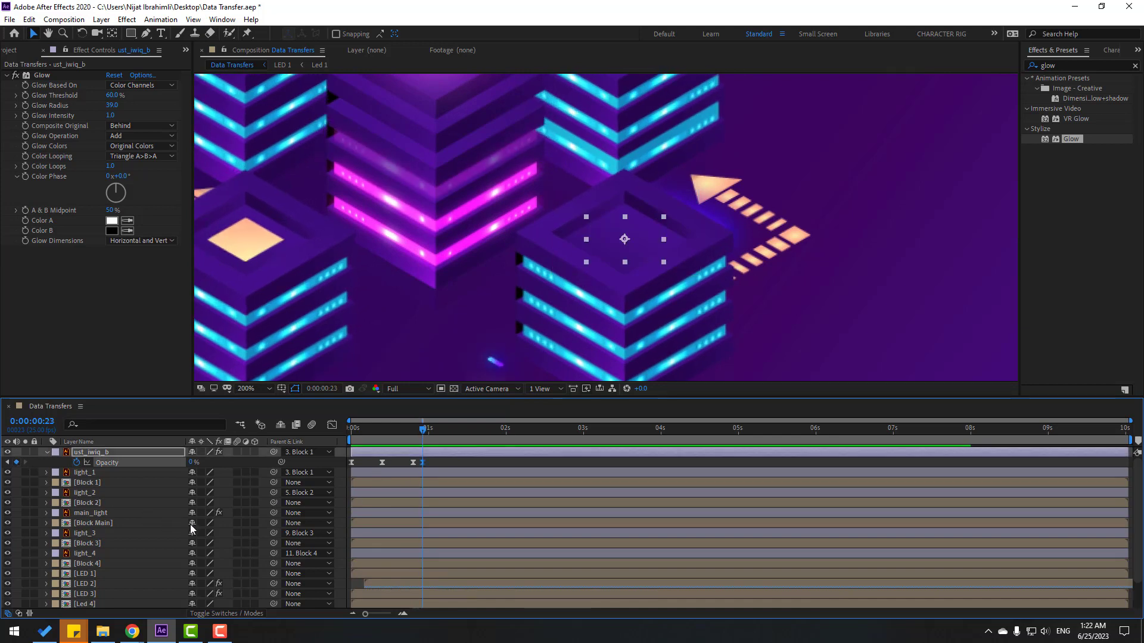
# Add a 100% Opacity keyframe to the ust_iwiq_b layer at 0:00:01:01.
pyautogui.press('pagedown')
pyautogui.press('pagedown')
pyautogui.press('pagedown')
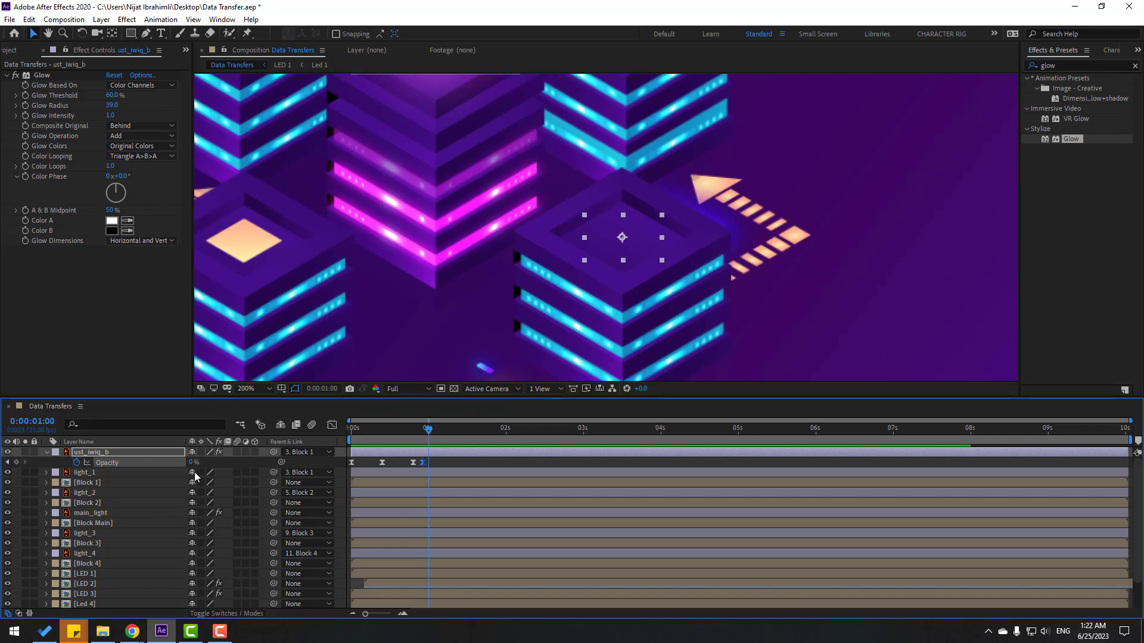
pyautogui.click(193, 462)
pyautogui.write('100')
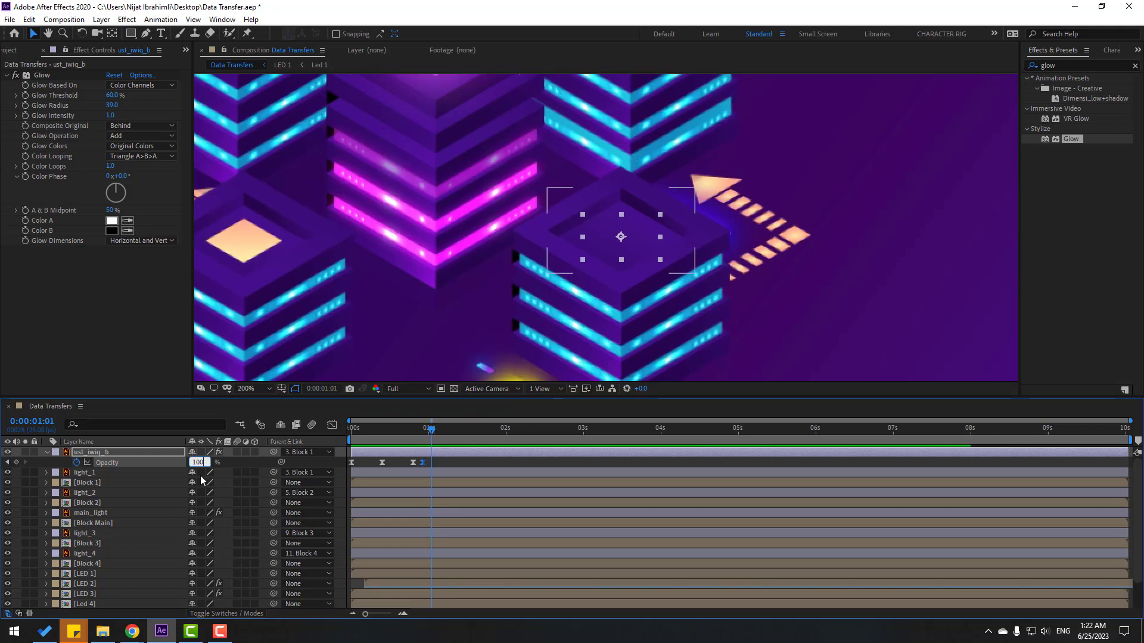
pyautogui.press('Return')
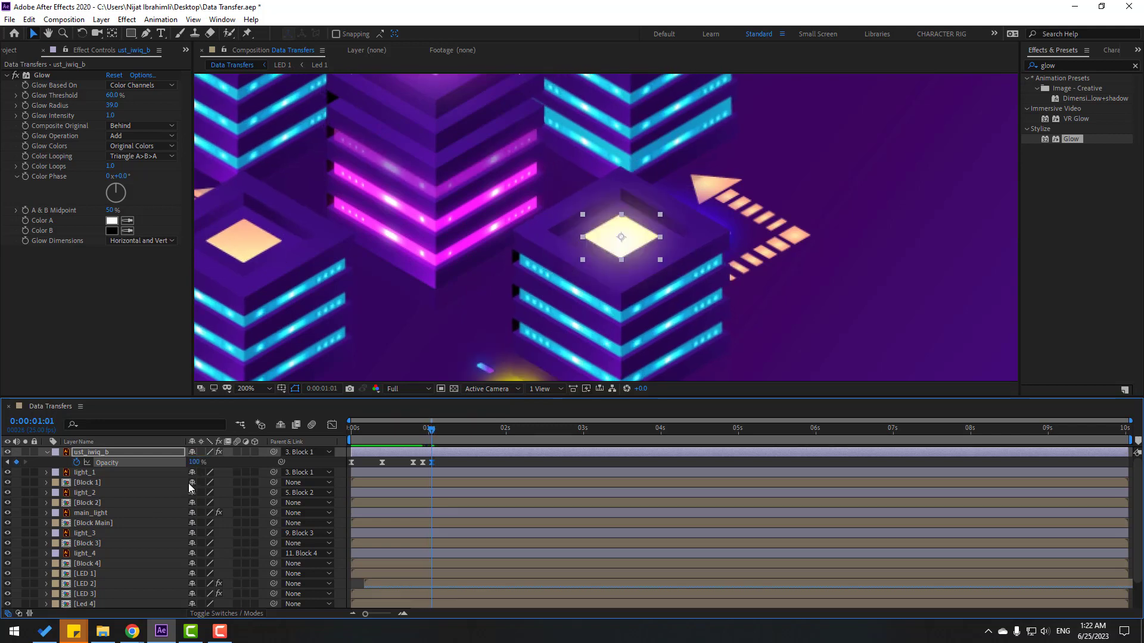
# Add a 20% Opacity keyframe to the ust_iwiq_b layer at 0:00:01:04.
pyautogui.press('pagedown')
pyautogui.press('pagedown')
pyautogui.press('pagedown')
pyautogui.click(194, 463)
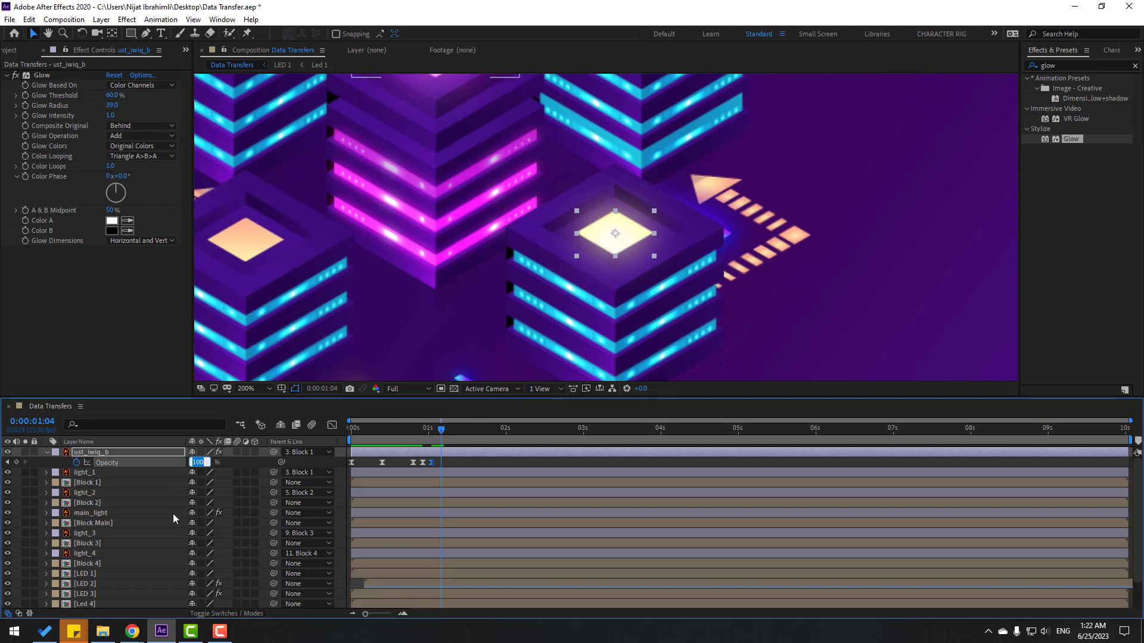
pyautogui.write('20')
pyautogui.press('Return')
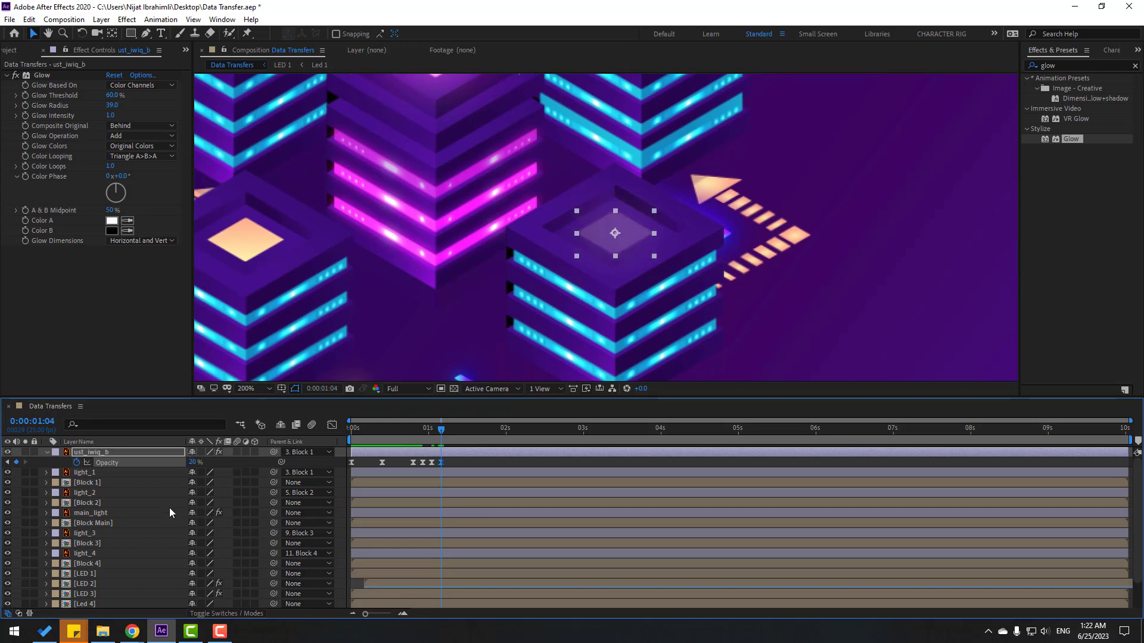
# Add a 100% Opacity keyframe to the ust_iwiq_b layer at 0:00:01:07.
pyautogui.press('pagedown')
pyautogui.press('pagedown')
pyautogui.press('pagedown')
pyautogui.click(195, 462)
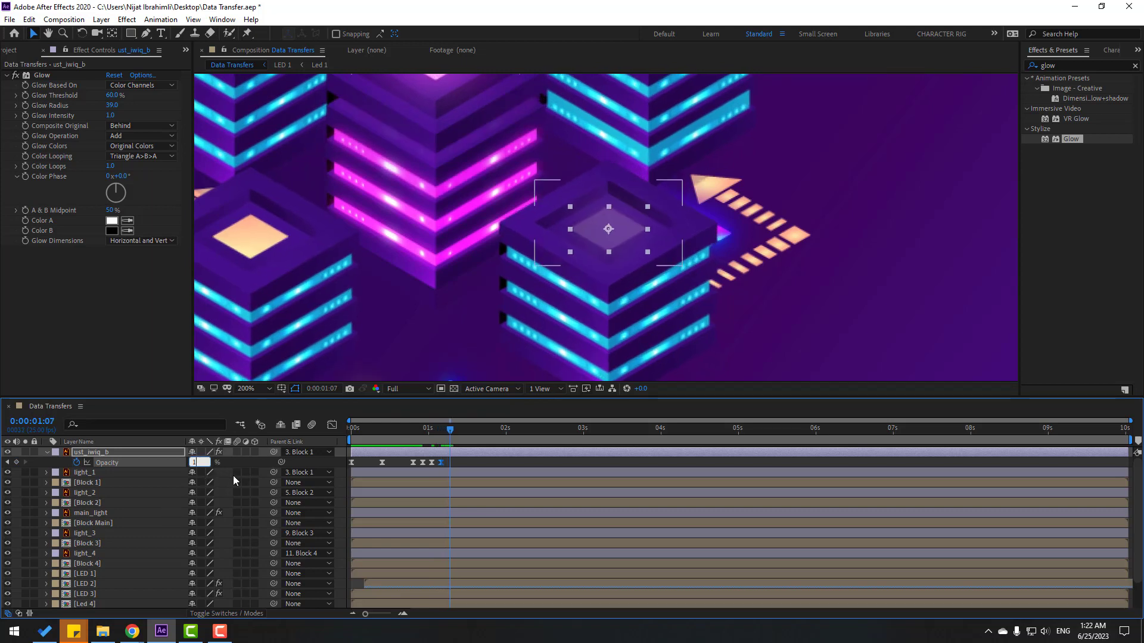
pyautogui.write('100')
pyautogui.press('Return')
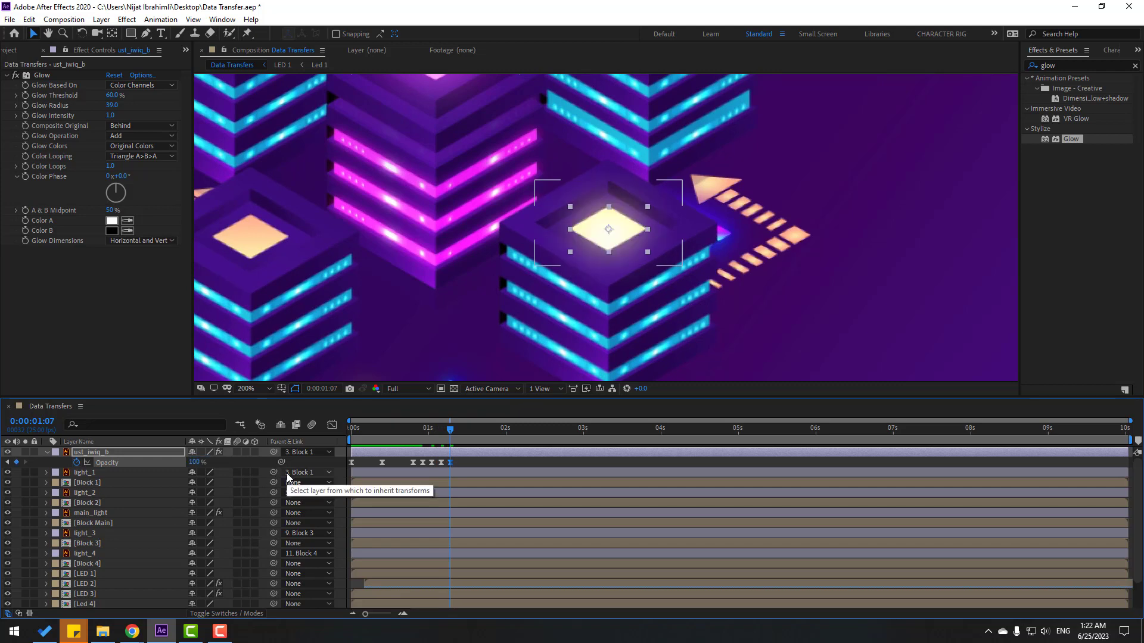
# Add a 0% Opacity keyframe to the ust_iwiq_b layer at 0:00:01:09 and preview the flickering light in the whole scene.
pyautogui.press('pagedown')
pyautogui.press('pagedown')
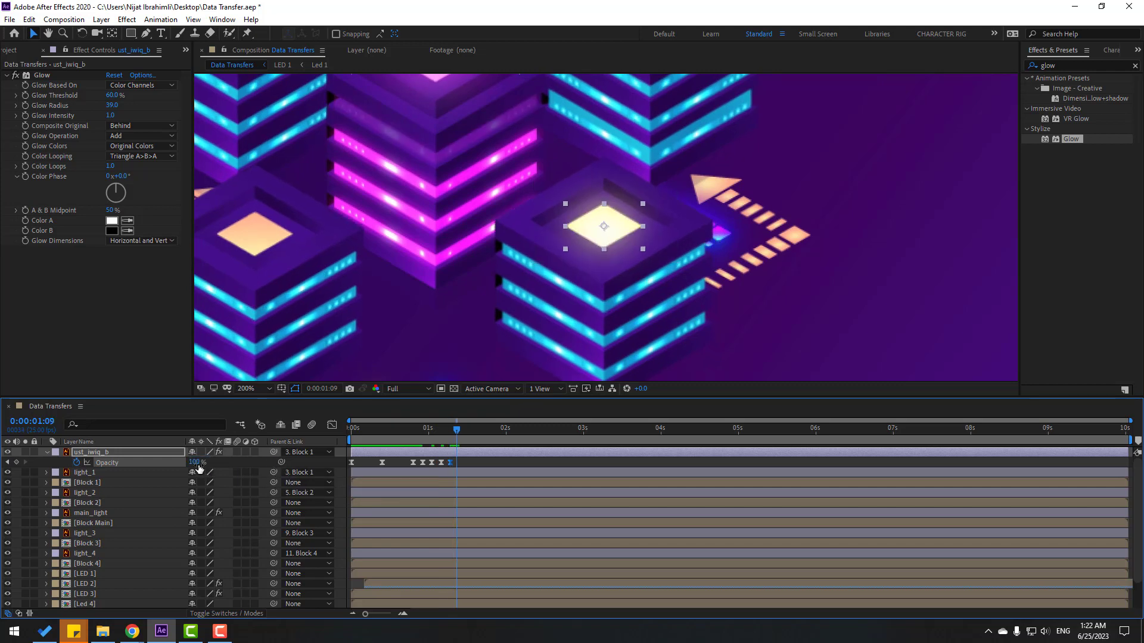
pyautogui.click(194, 463)
pyautogui.write('0')
pyautogui.press('Return')
pyautogui.press('space')
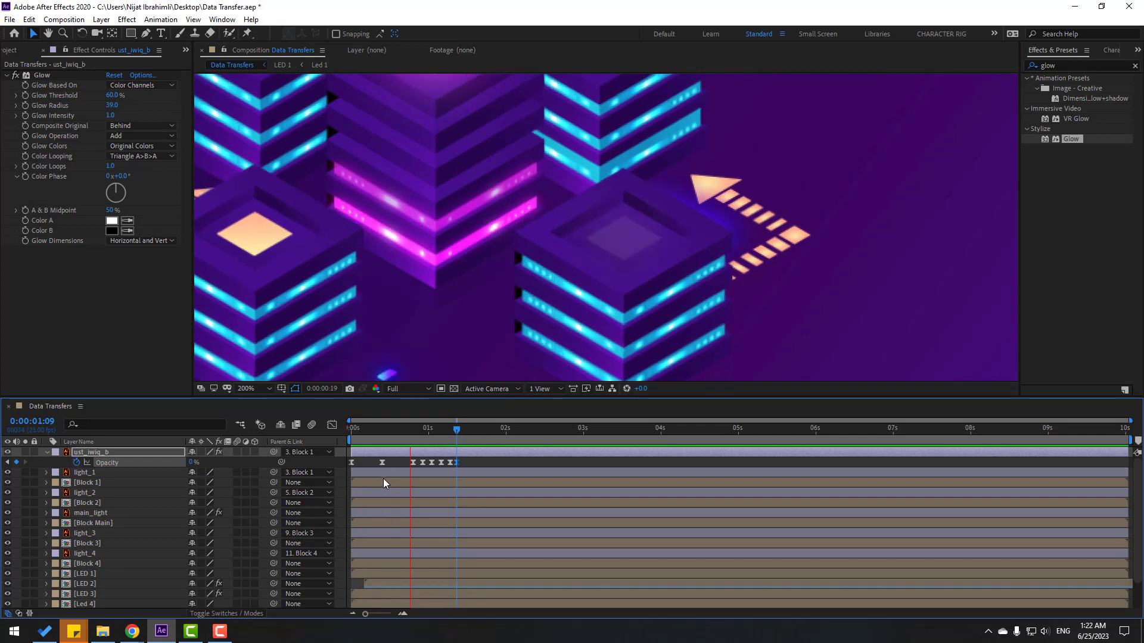
pyautogui.scroll(-2, 534, 306)
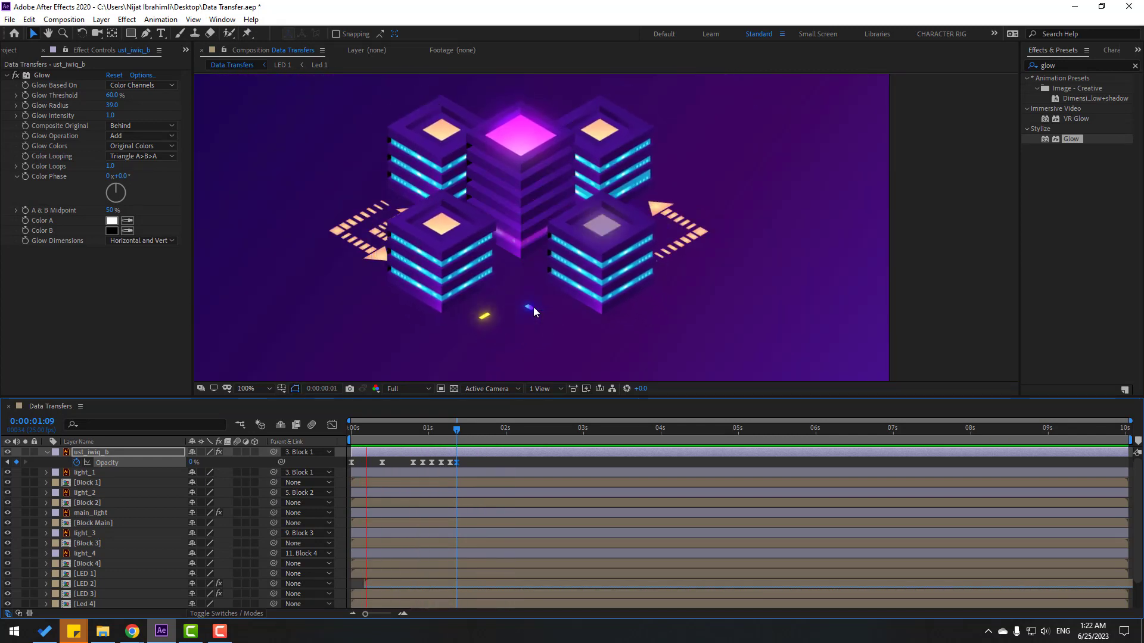
pyautogui.scroll(-2, 533, 307)
pyautogui.scroll(1, 534, 307)
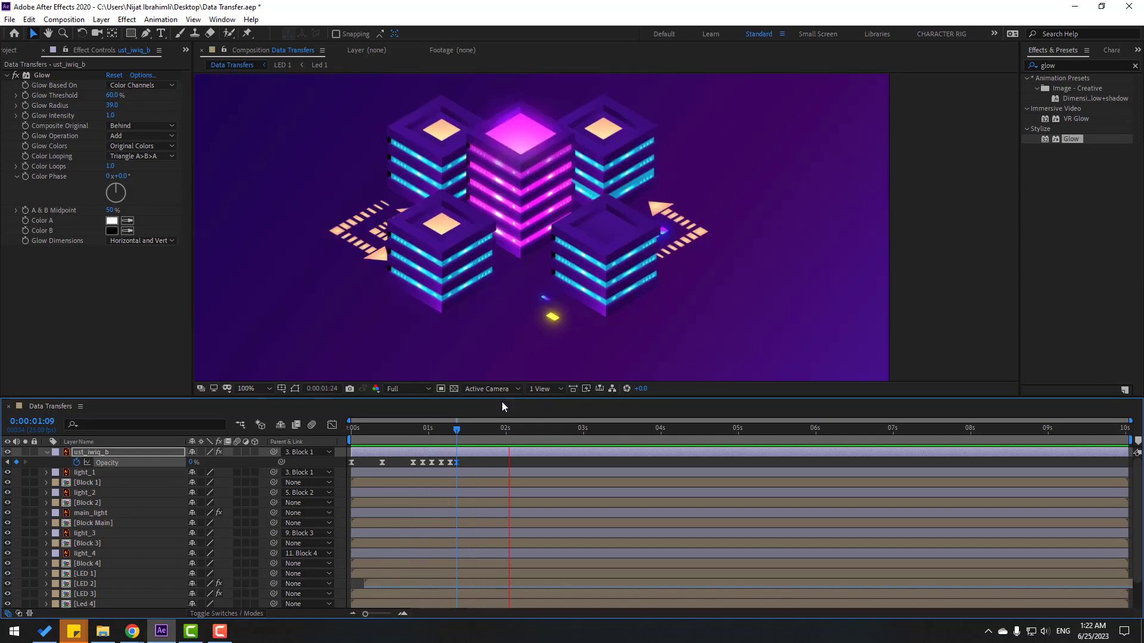
pyautogui.press('space')
# Loop the Opacity keyframes of the ust_iwiq_b layer with the expression loopOutDuration(type = "cycle", duration = 0).
pyautogui.moveTo(472, 459); pyautogui.dragTo(345, 474)
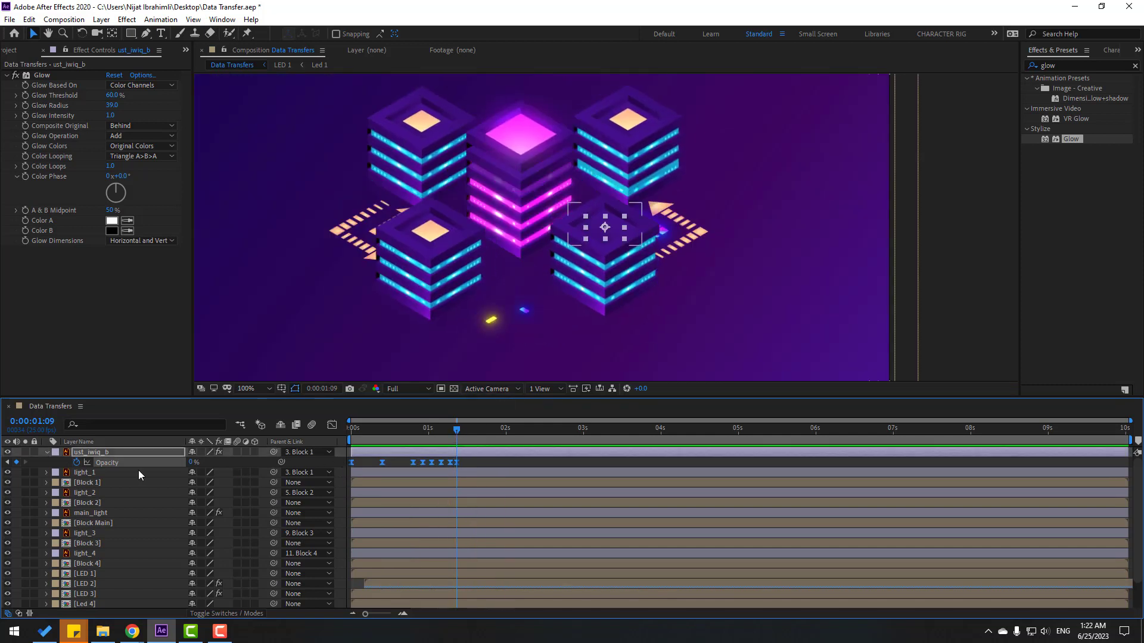
pyautogui.keyDown('alt'); pyautogui.click(76, 463); pyautogui.keyUp('alt')
pyautogui.click(233, 472)
pyautogui.moveTo(332, 401)
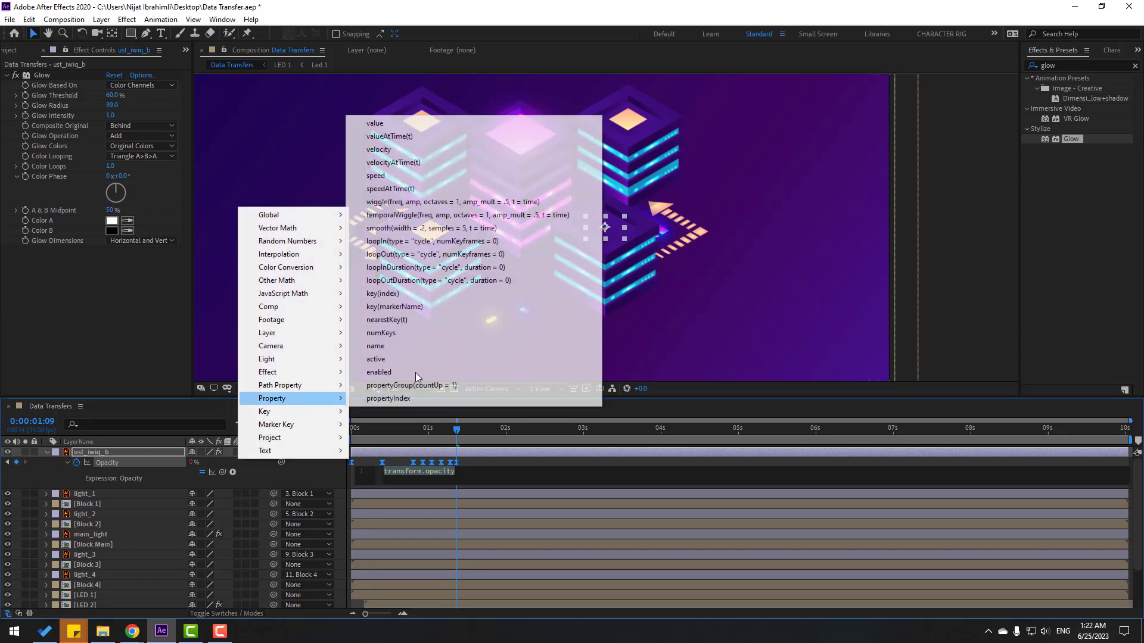
pyautogui.click(489, 280)
pyautogui.click(479, 460)
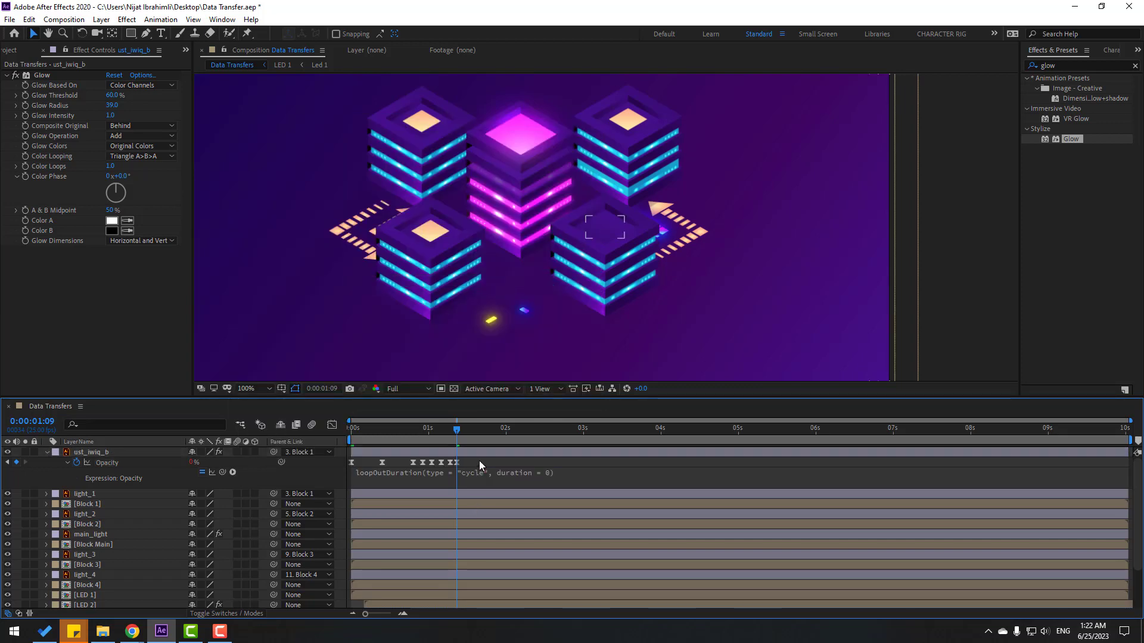